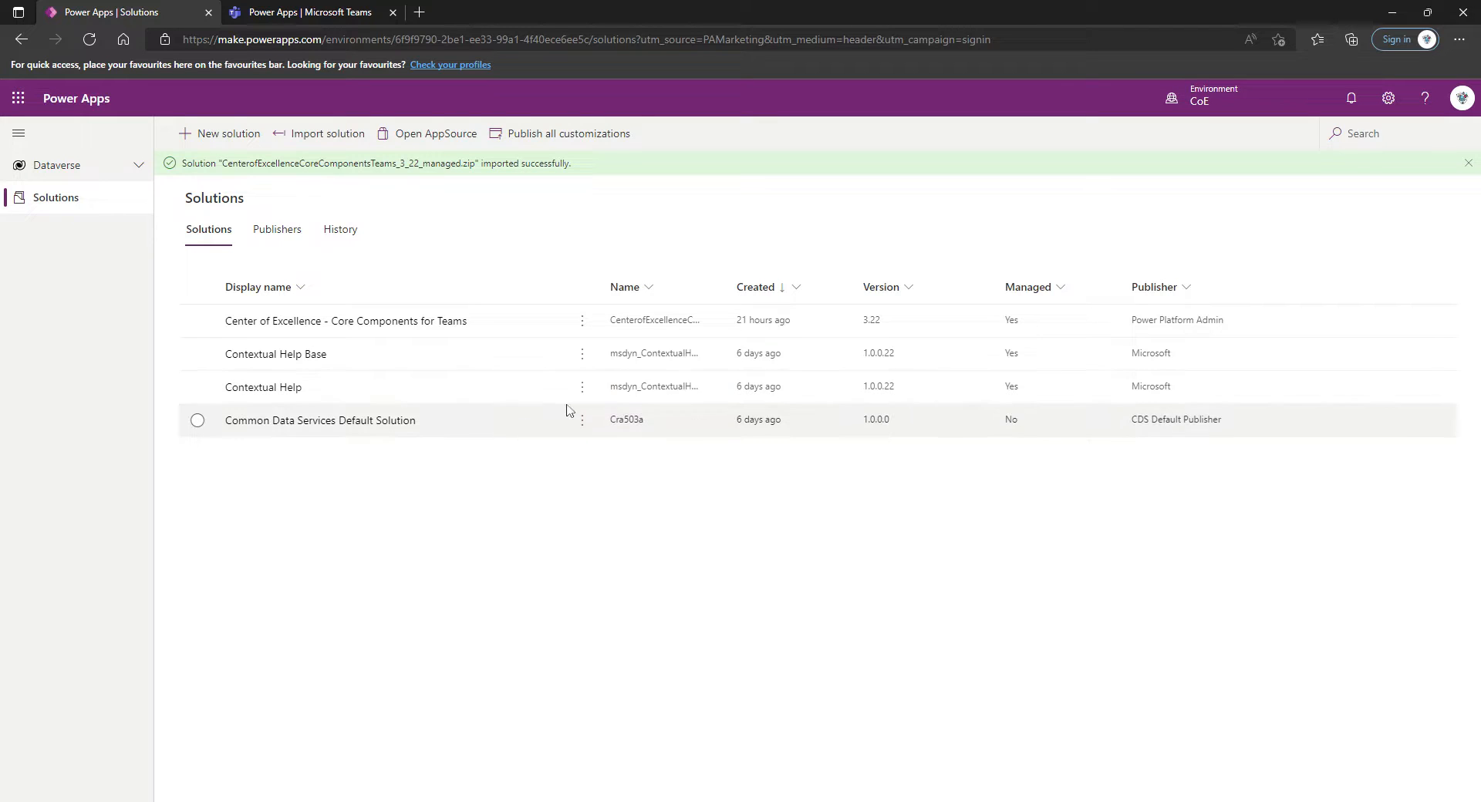
- Open the Center of Excellence - Core Components for Teams solution and list only its cloud flows
{"action": "left_click", "coordinate": [430, 327]}
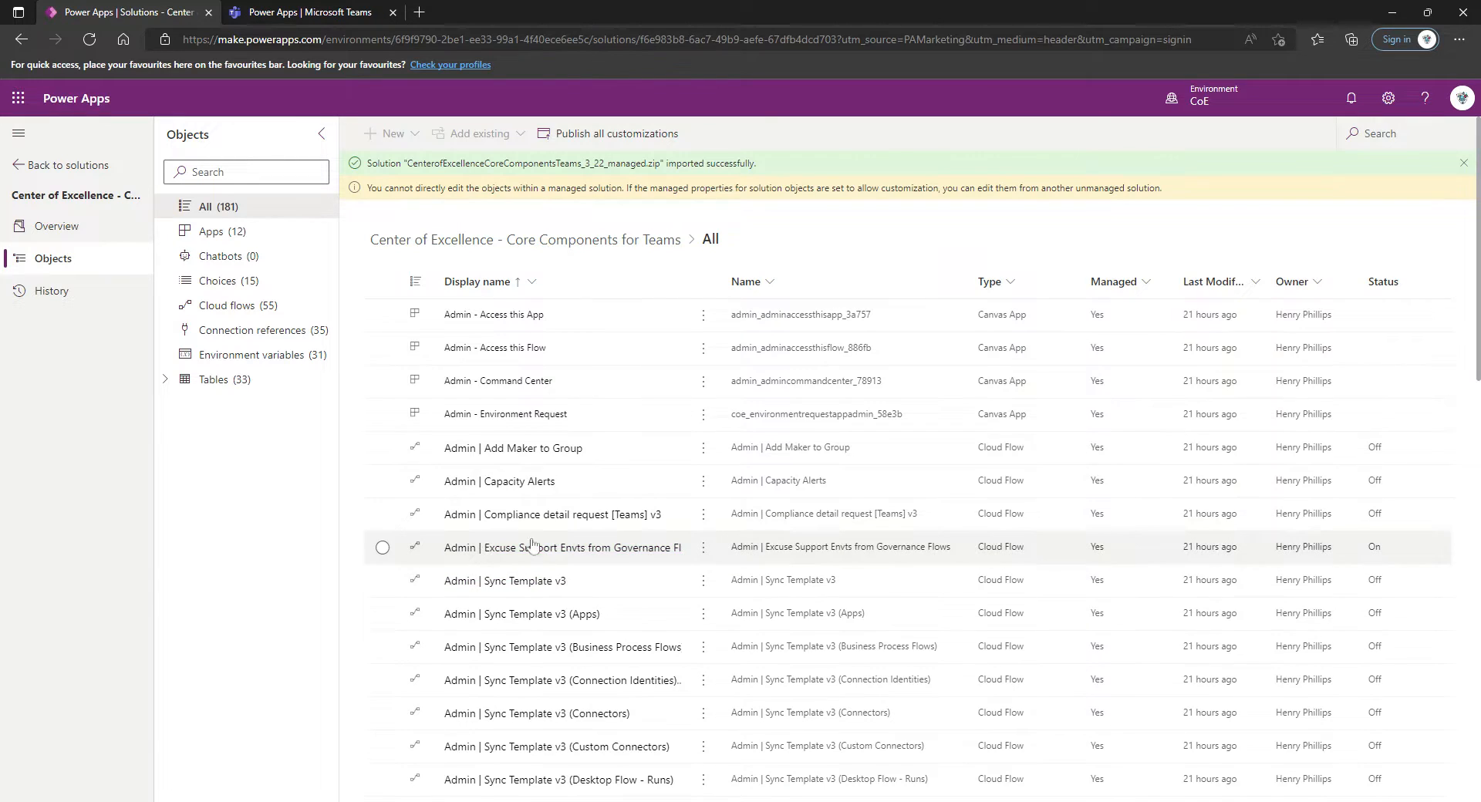
{"action": "scroll", "coordinate": [648, 270], "scroll_direction": "down", "scroll_amount": 2}
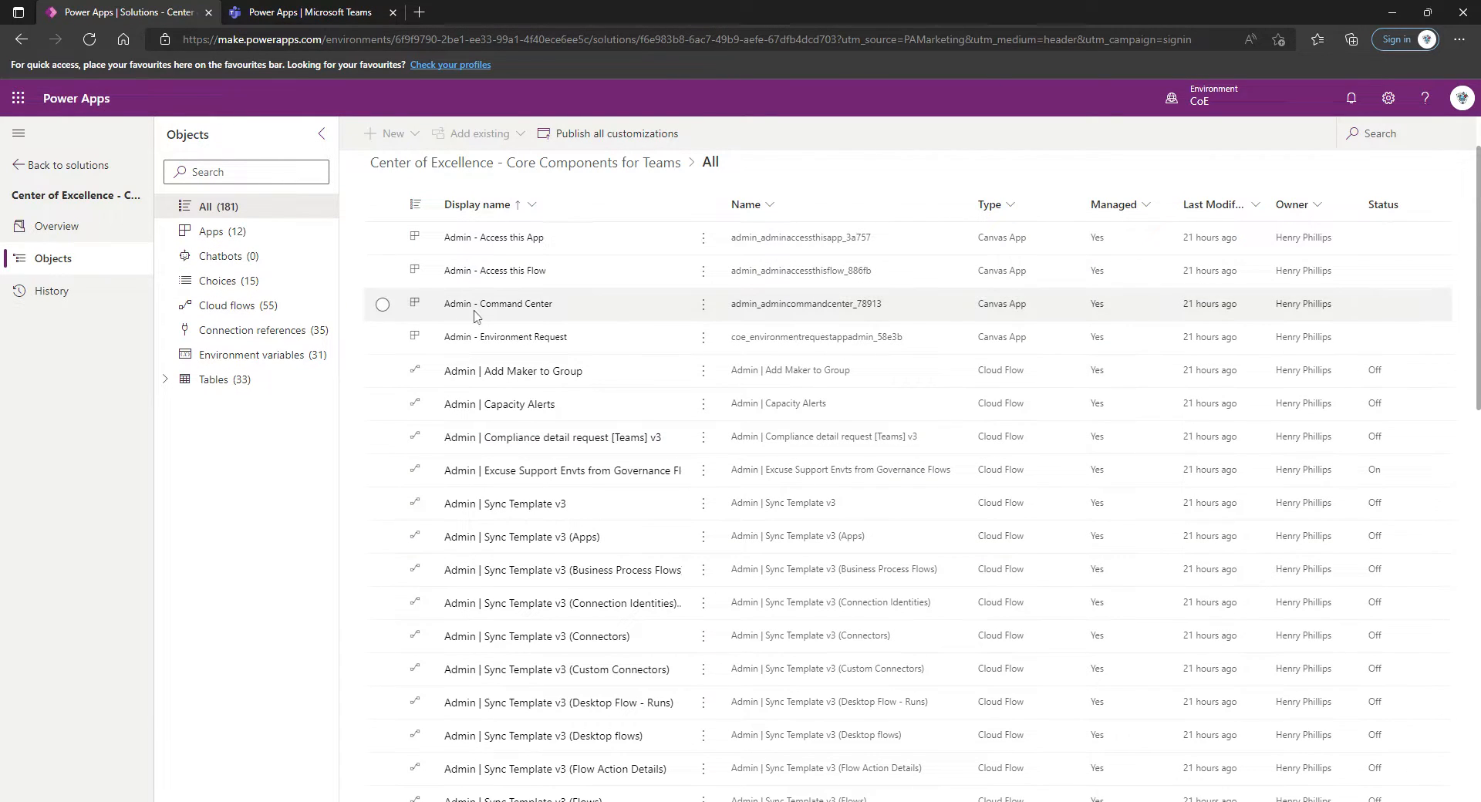
{"action": "left_click", "coordinate": [274, 313]}
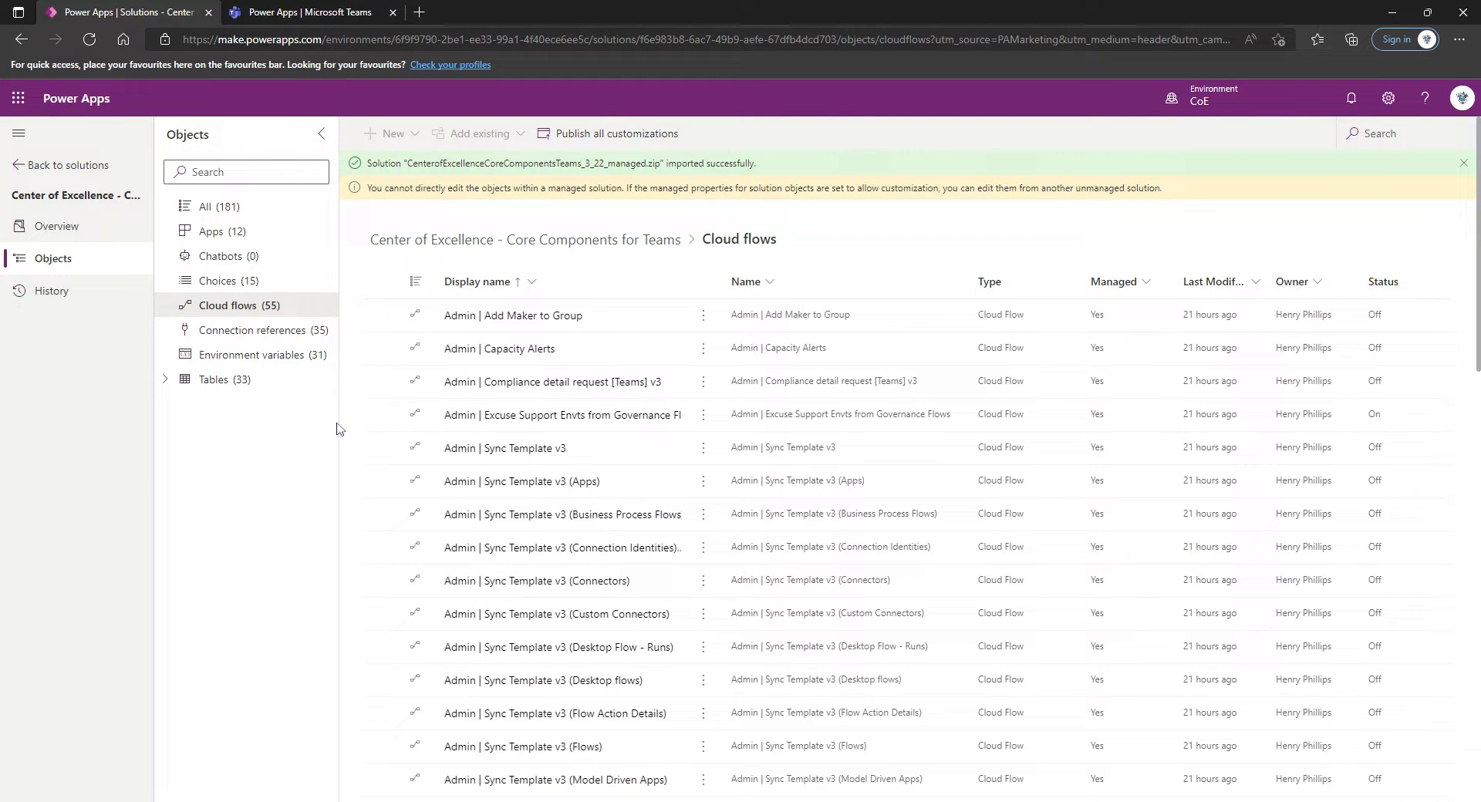
{"action": "scroll", "coordinate": [476, 599], "scroll_direction": "down", "scroll_amount": 2}
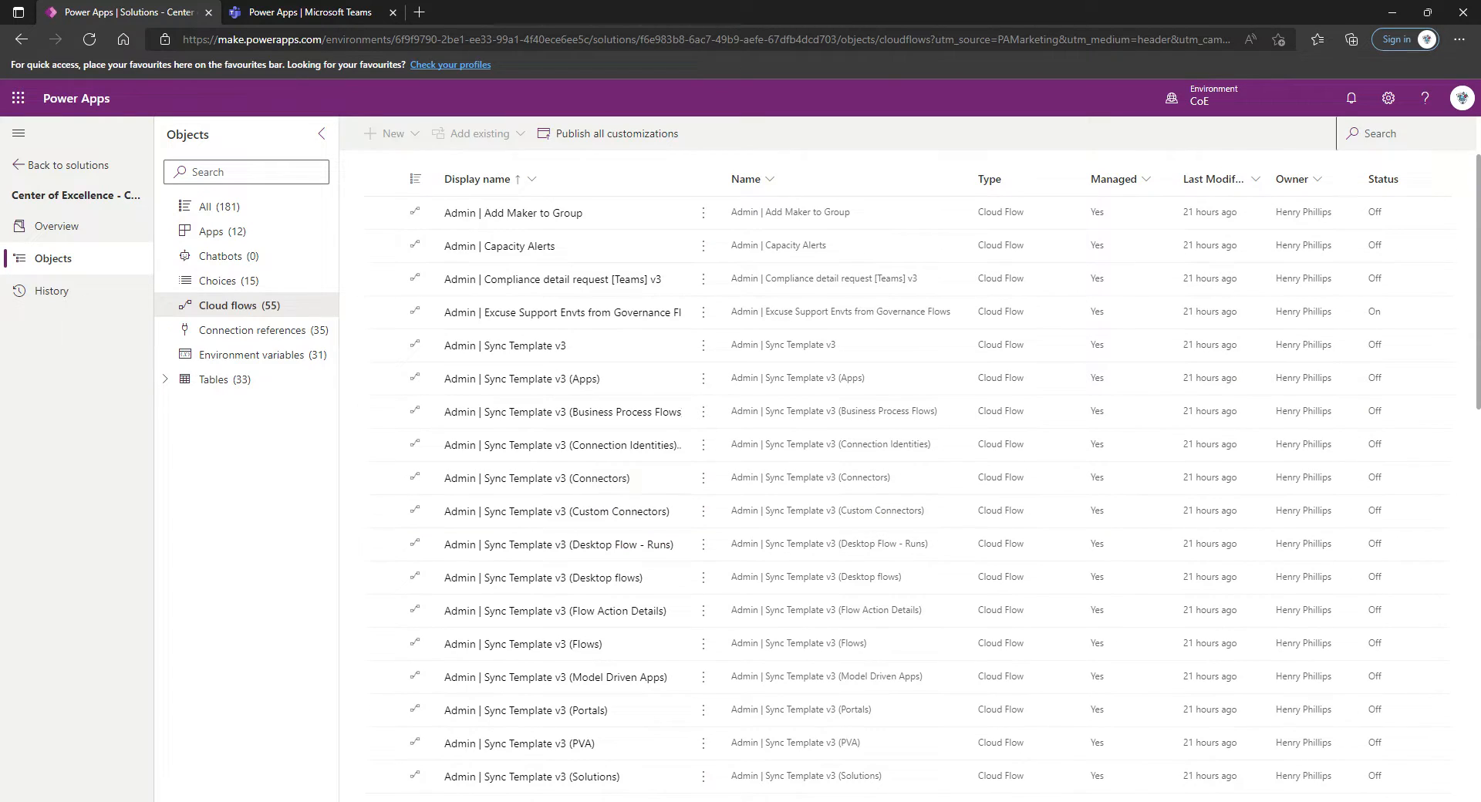
- Filter the solution's cloud flows by the search term "helper"
{"action": "left_click", "coordinate": [1398, 134]}
{"action": "type", "text": "helpe"}
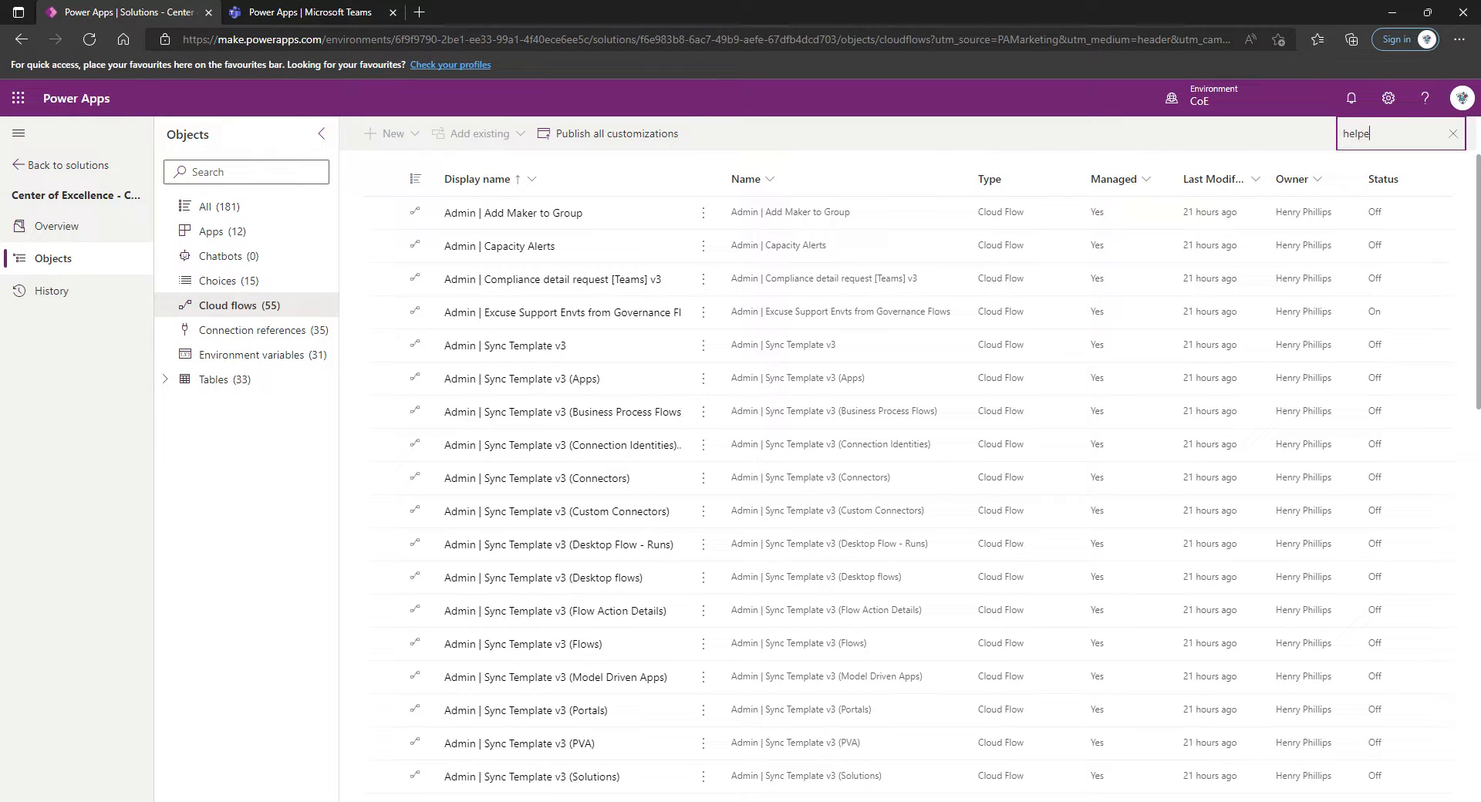
{"action": "type", "text": "r"}
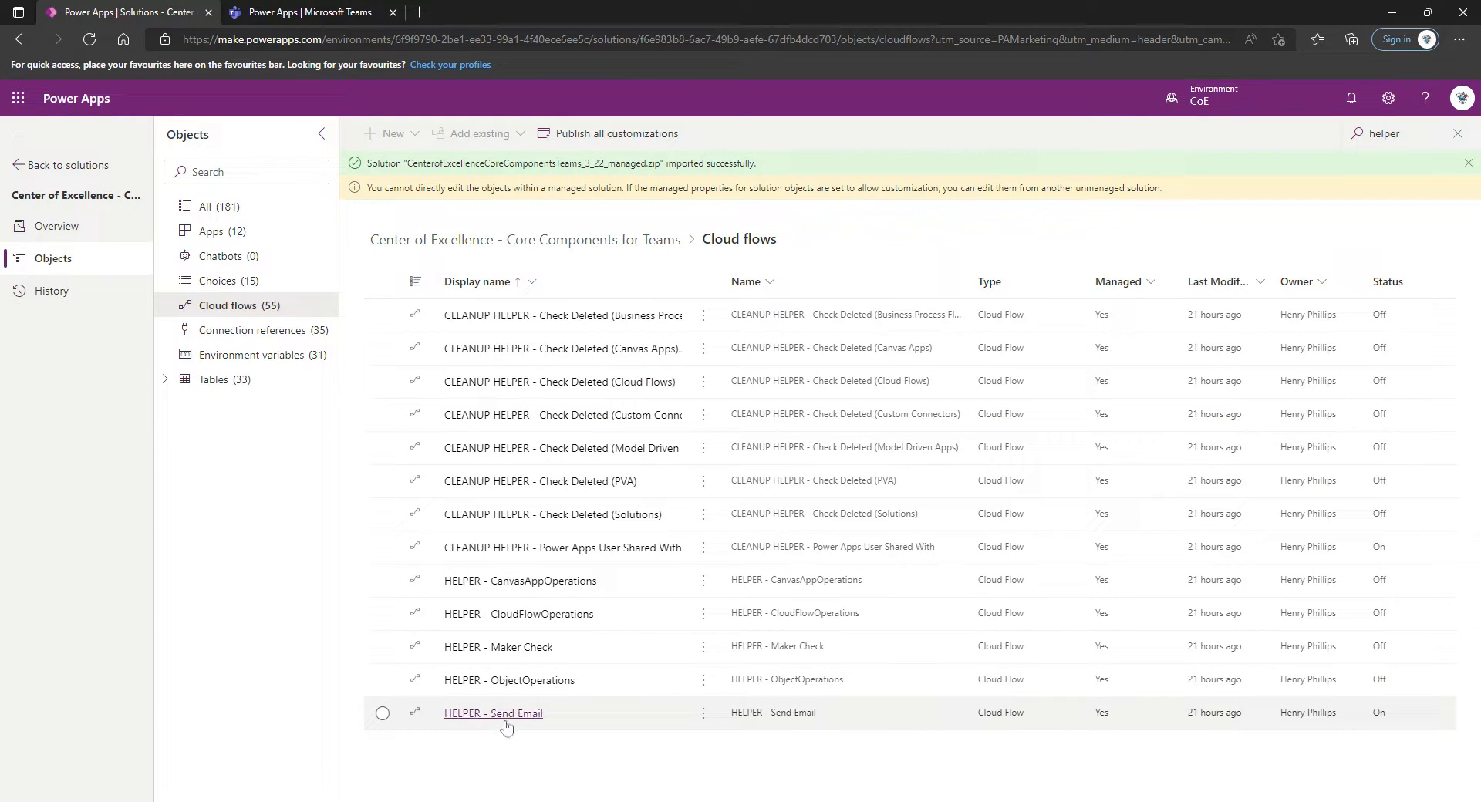
- Try to turn on the HELPER - Maker Check flow and dismiss the notification banners
{"action": "left_click", "coordinate": [383, 713]}
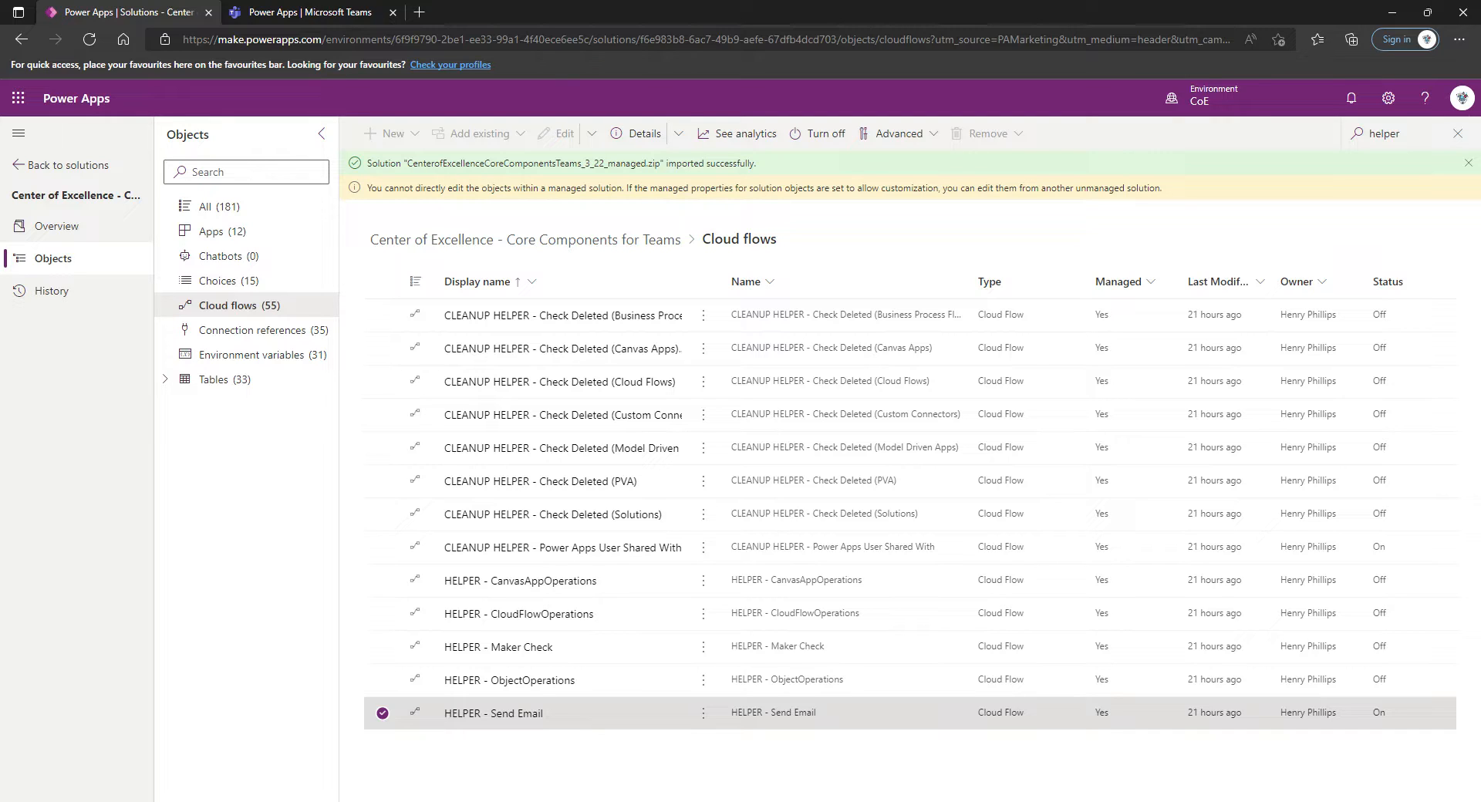
{"action": "left_click", "coordinate": [384, 649]}
{"action": "left_click", "coordinate": [384, 714]}
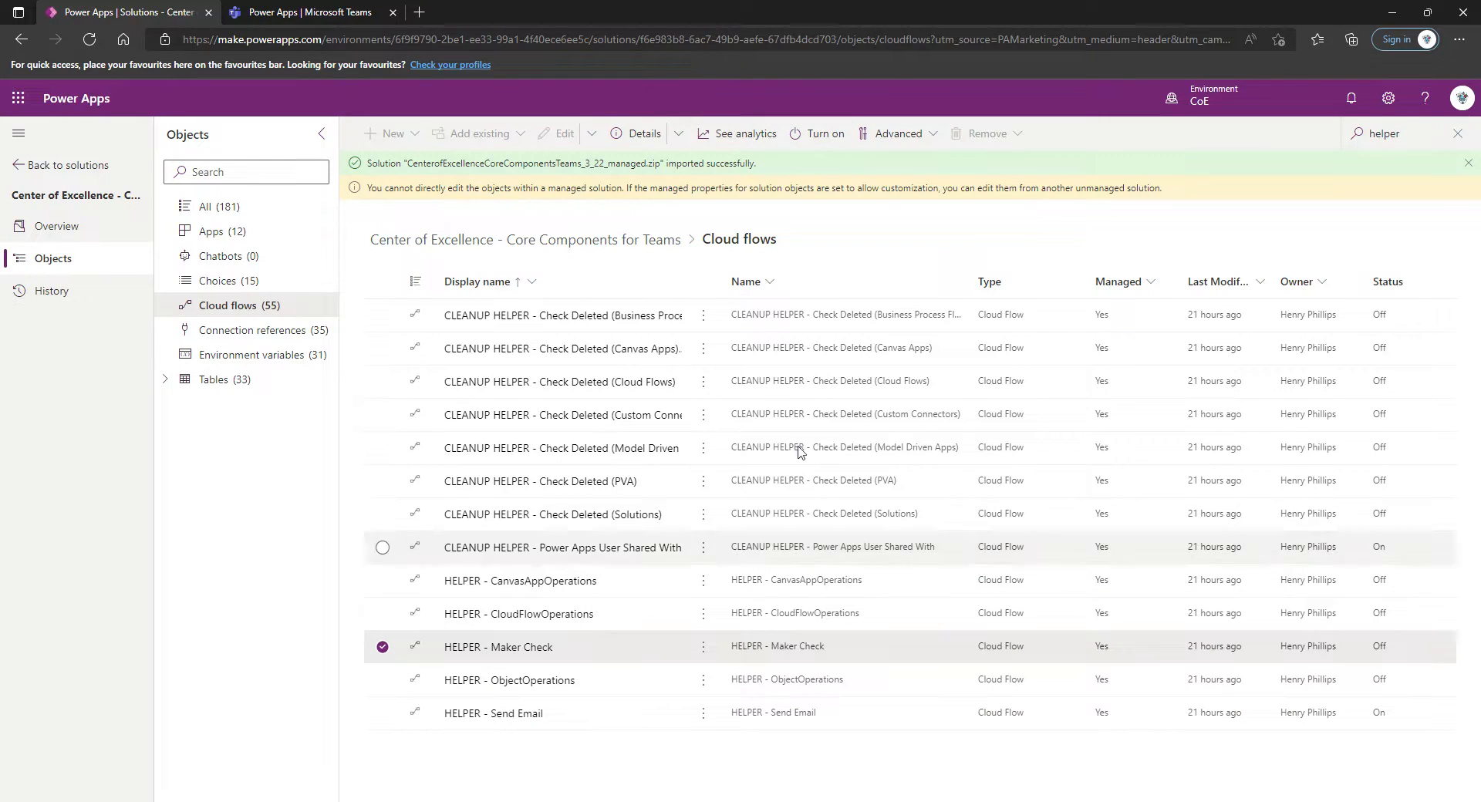
{"action": "left_click", "coordinate": [824, 133]}
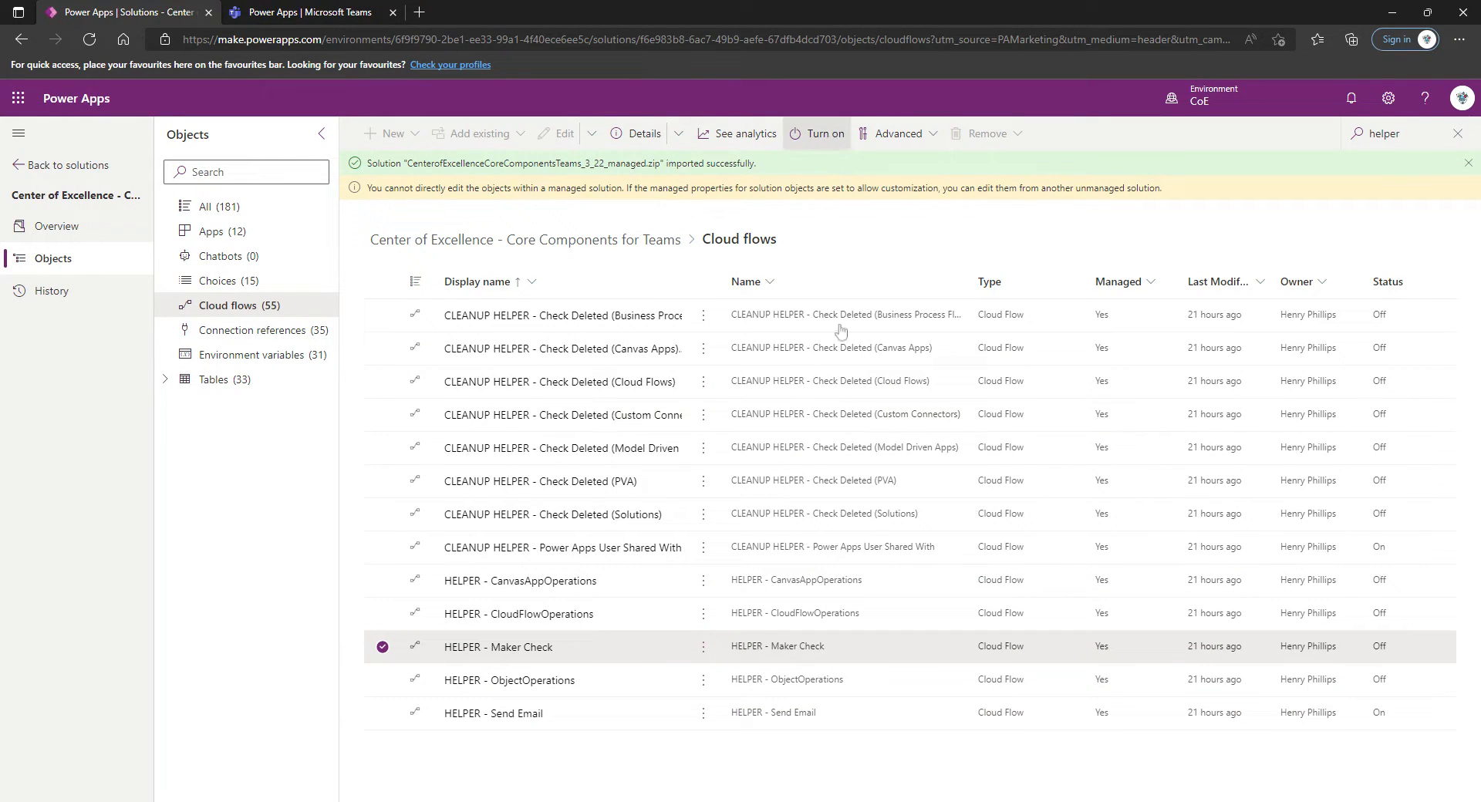
{"action": "left_click", "coordinate": [384, 649]}
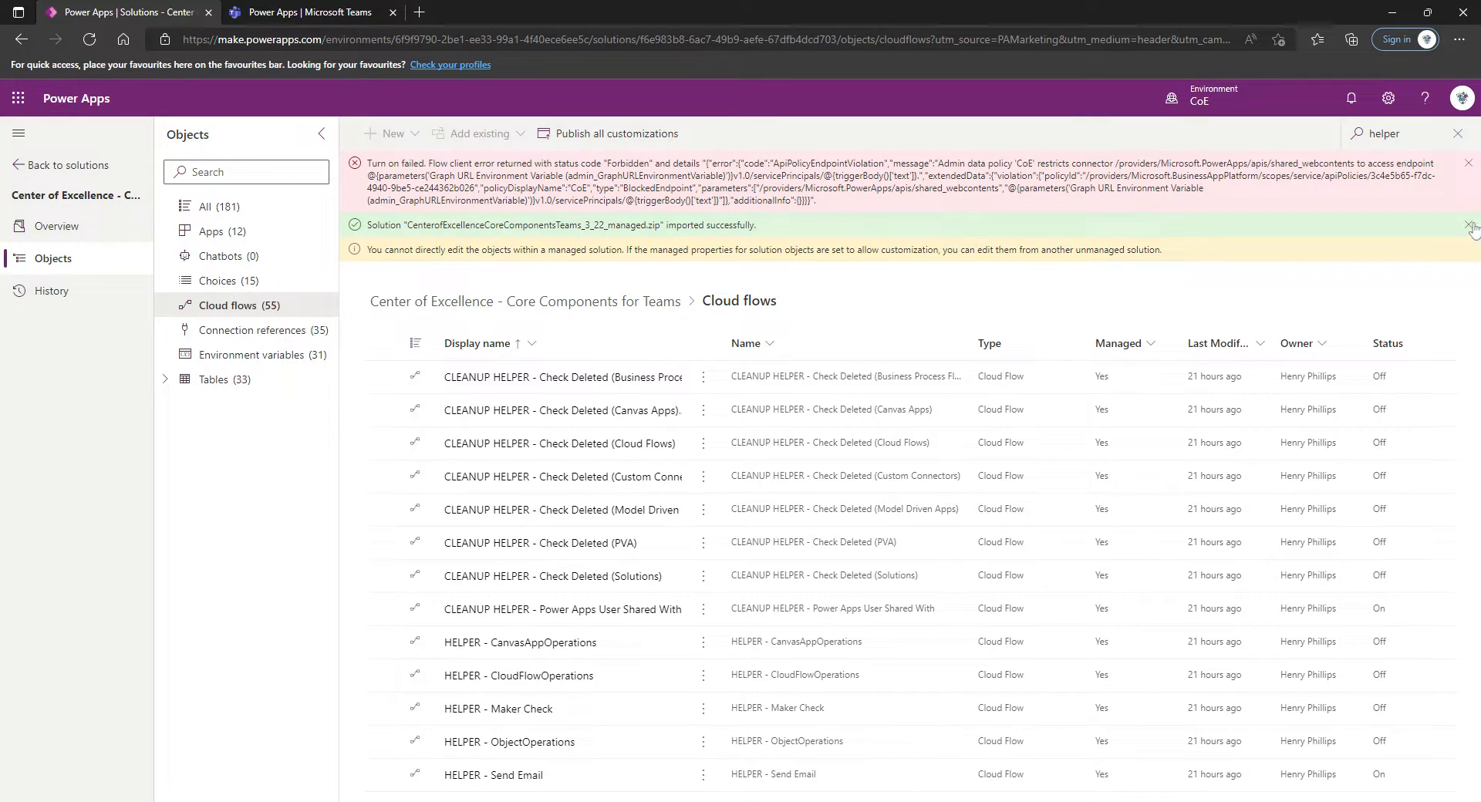
{"action": "left_click", "coordinate": [1468, 163]}
{"action": "left_click", "coordinate": [1468, 163]}
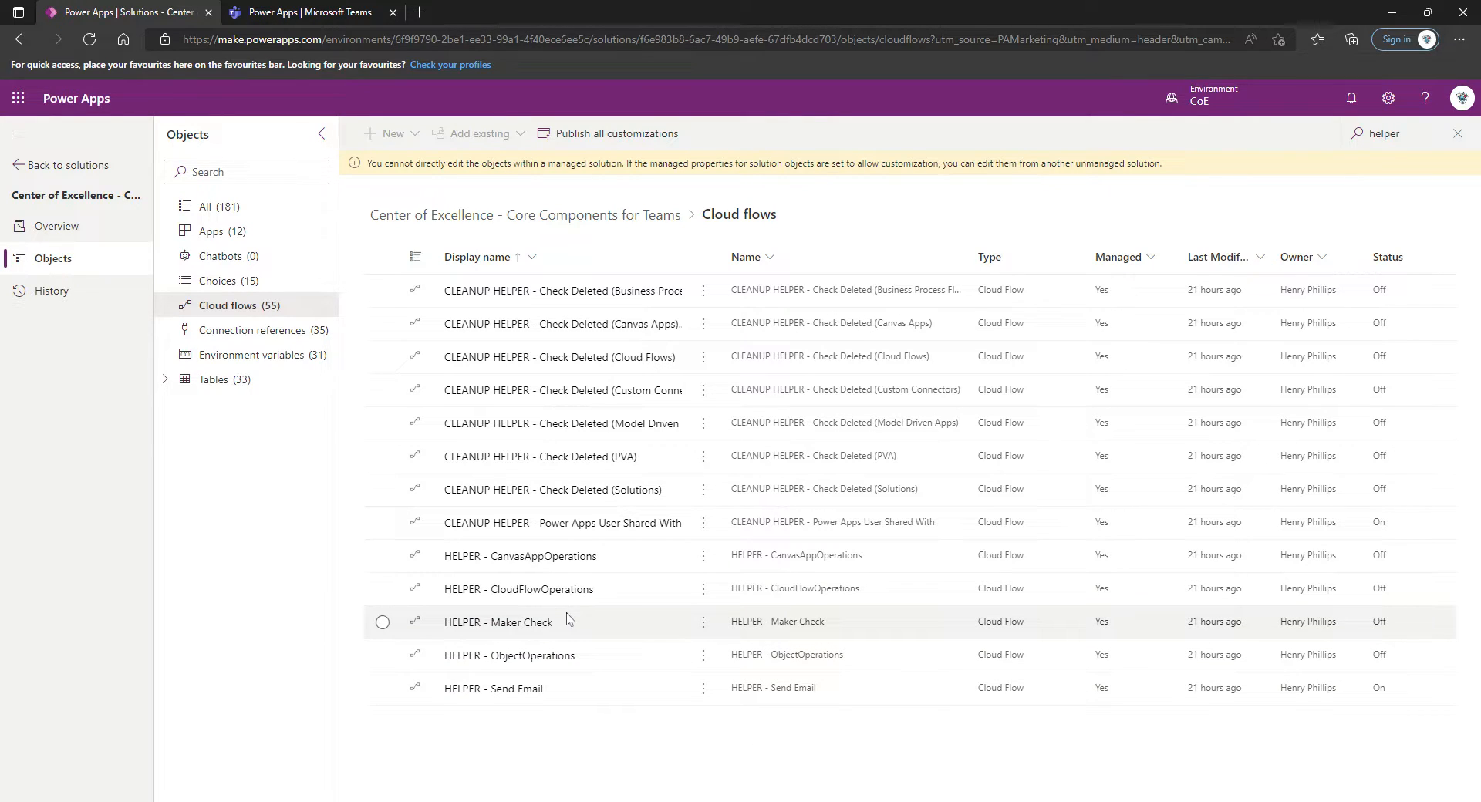
- Open HELPER - Maker Check and try to save its run-only Microsoft Dataverse connection as "Provided by run-only user"
{"action": "left_click", "coordinate": [506, 625]}
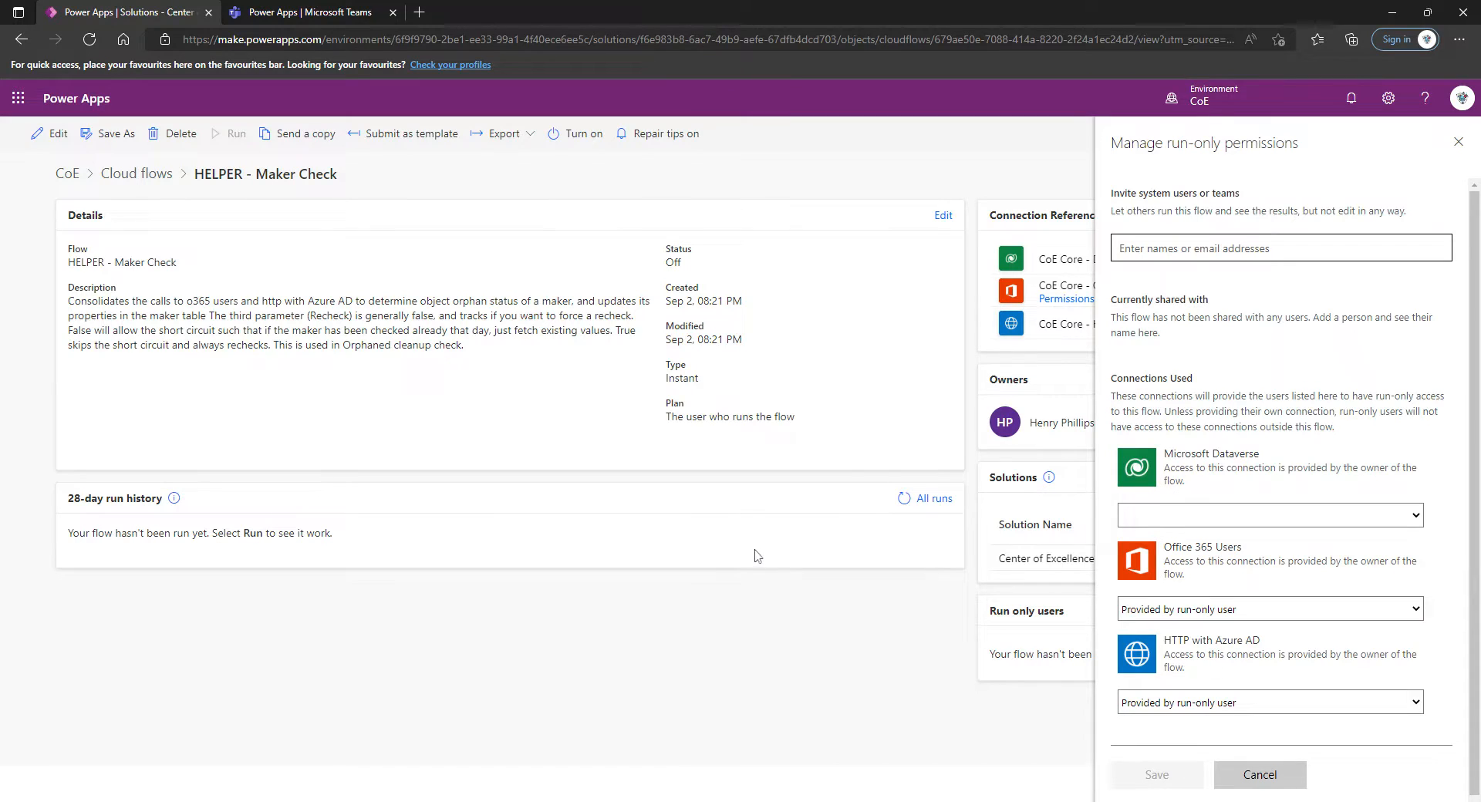
{"action": "scroll", "coordinate": [1300, 346], "scroll_direction": "down", "scroll_amount": 1}
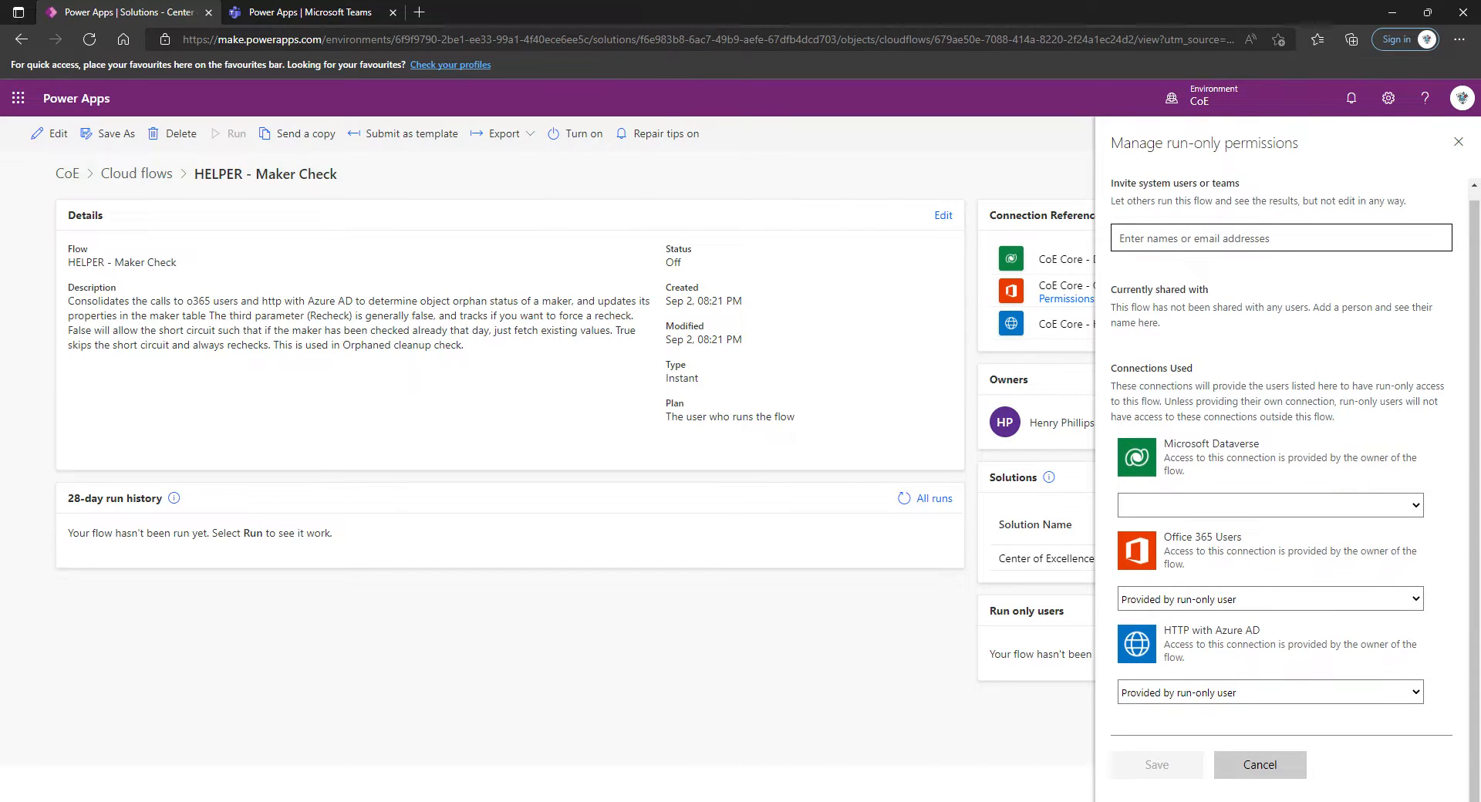
{"action": "left_click", "coordinate": [1418, 512]}
{"action": "left_click", "coordinate": [1234, 546]}
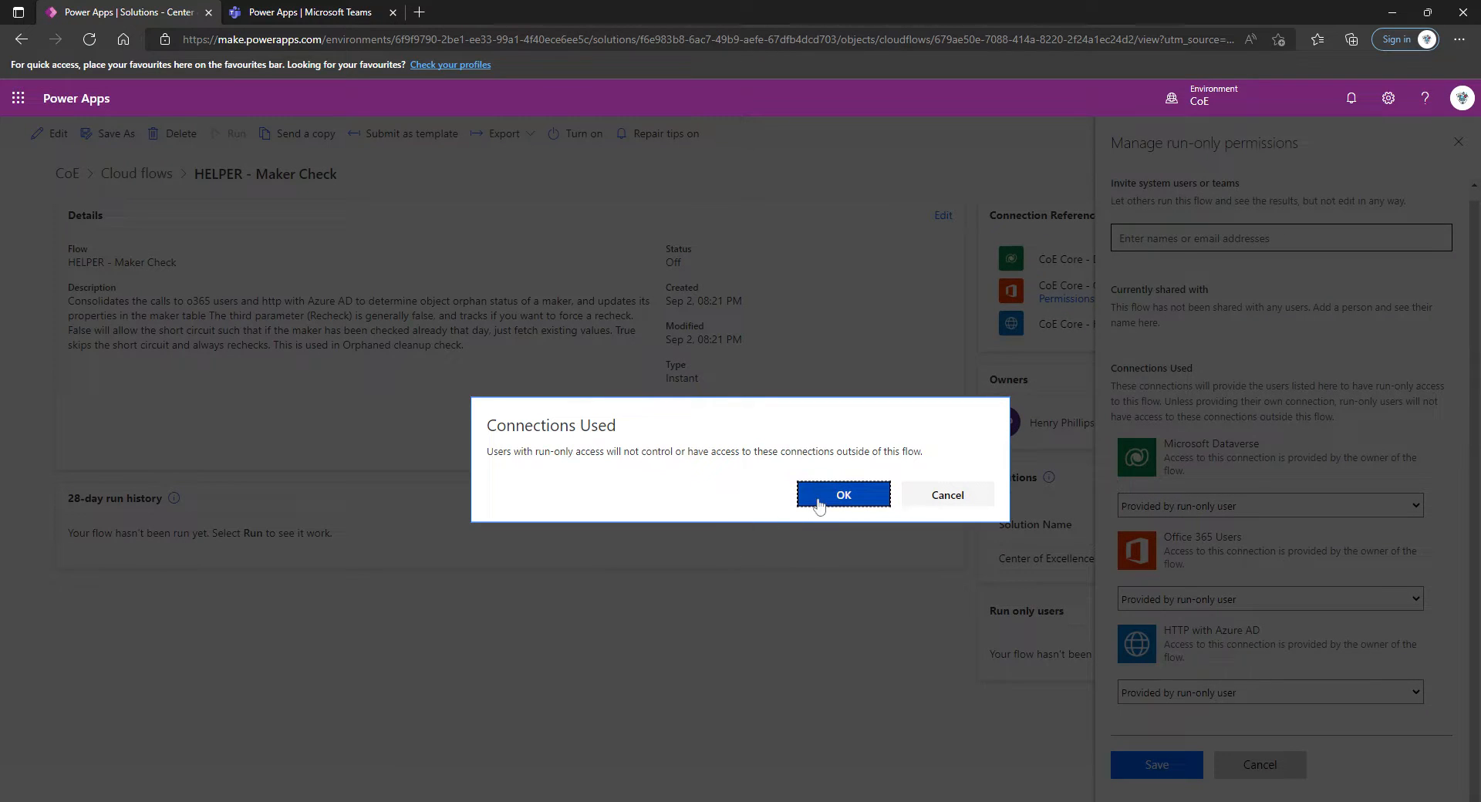
{"action": "left_click", "coordinate": [843, 498]}
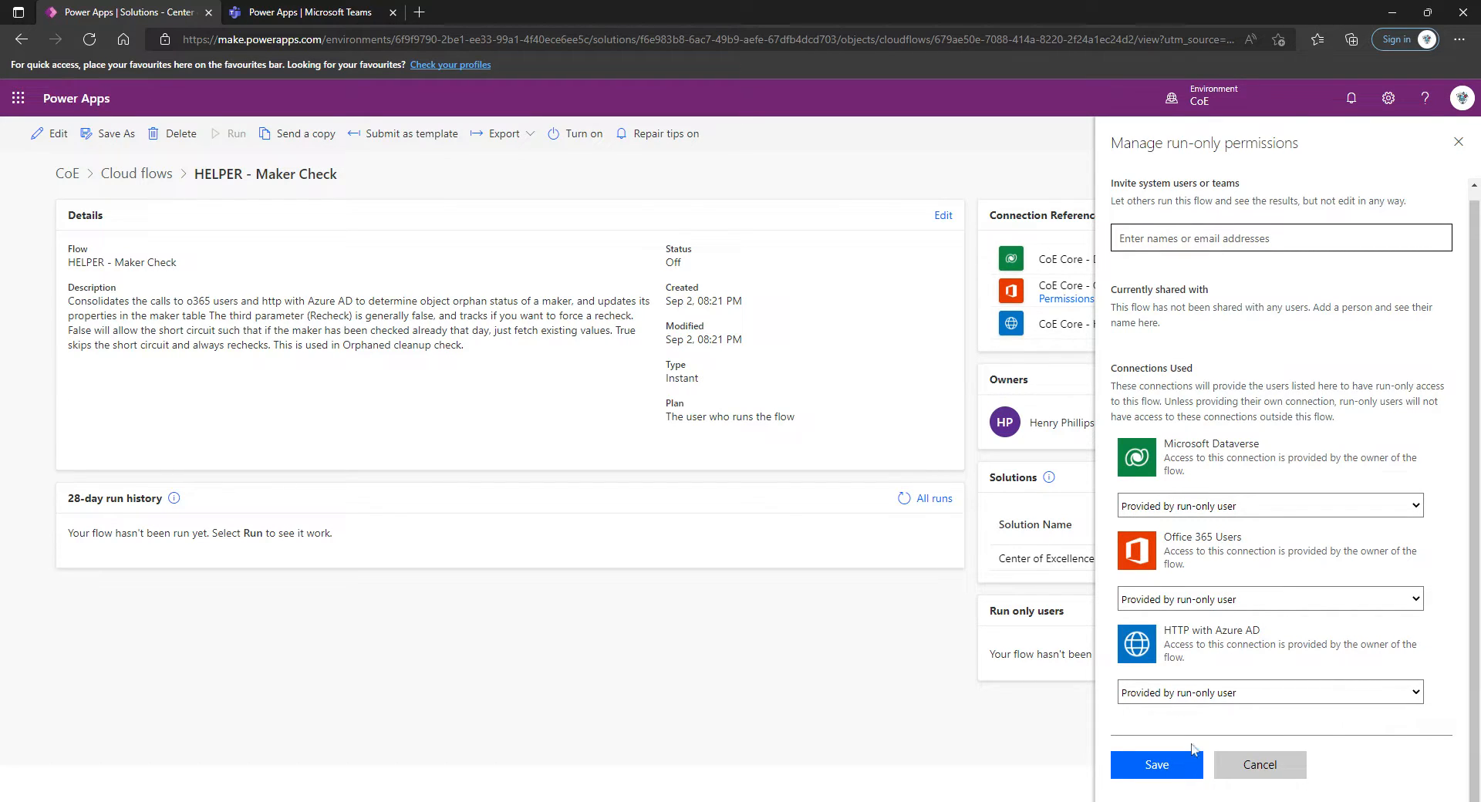
{"action": "left_click", "coordinate": [1178, 773]}
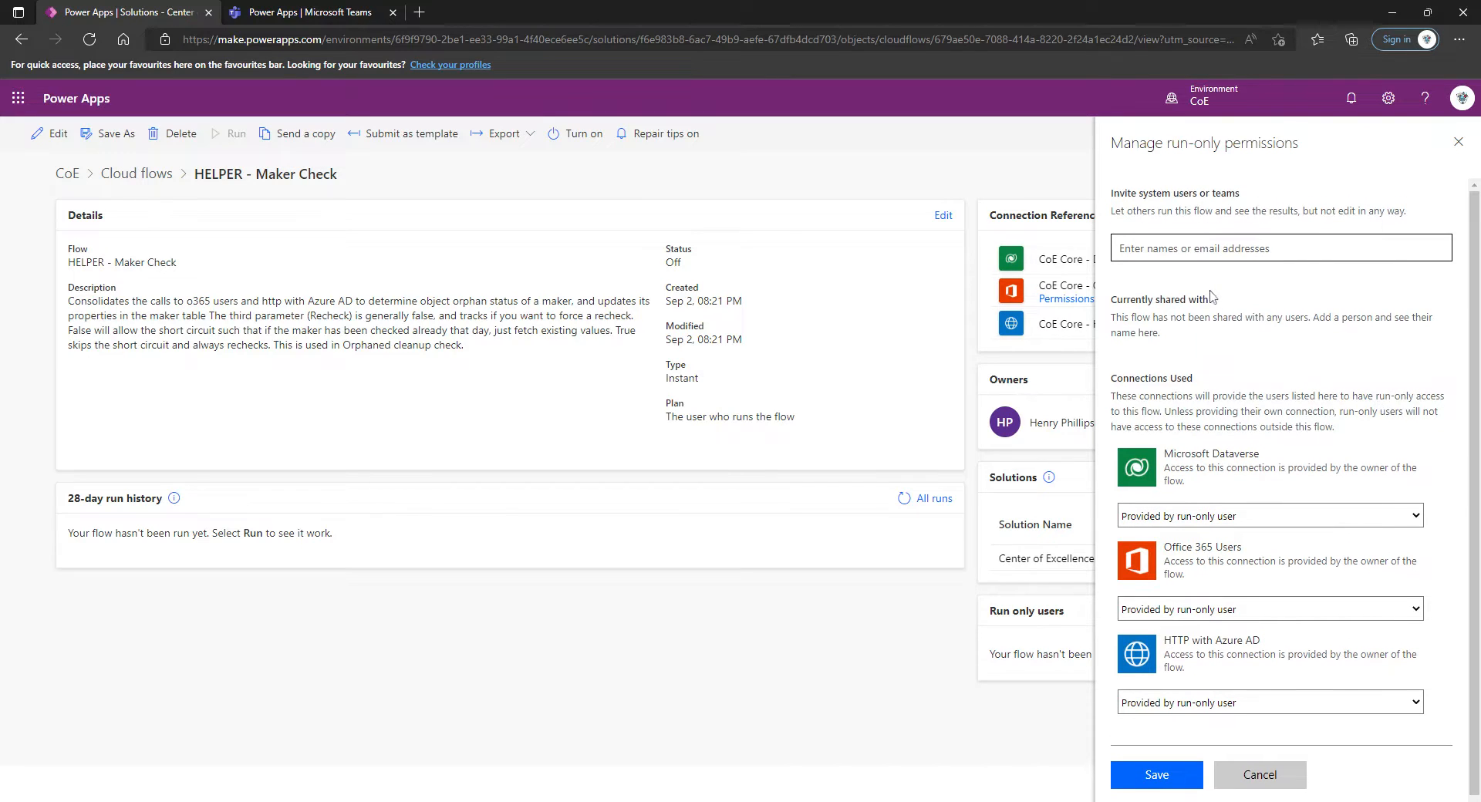
{"action": "left_click", "coordinate": [1165, 768]}
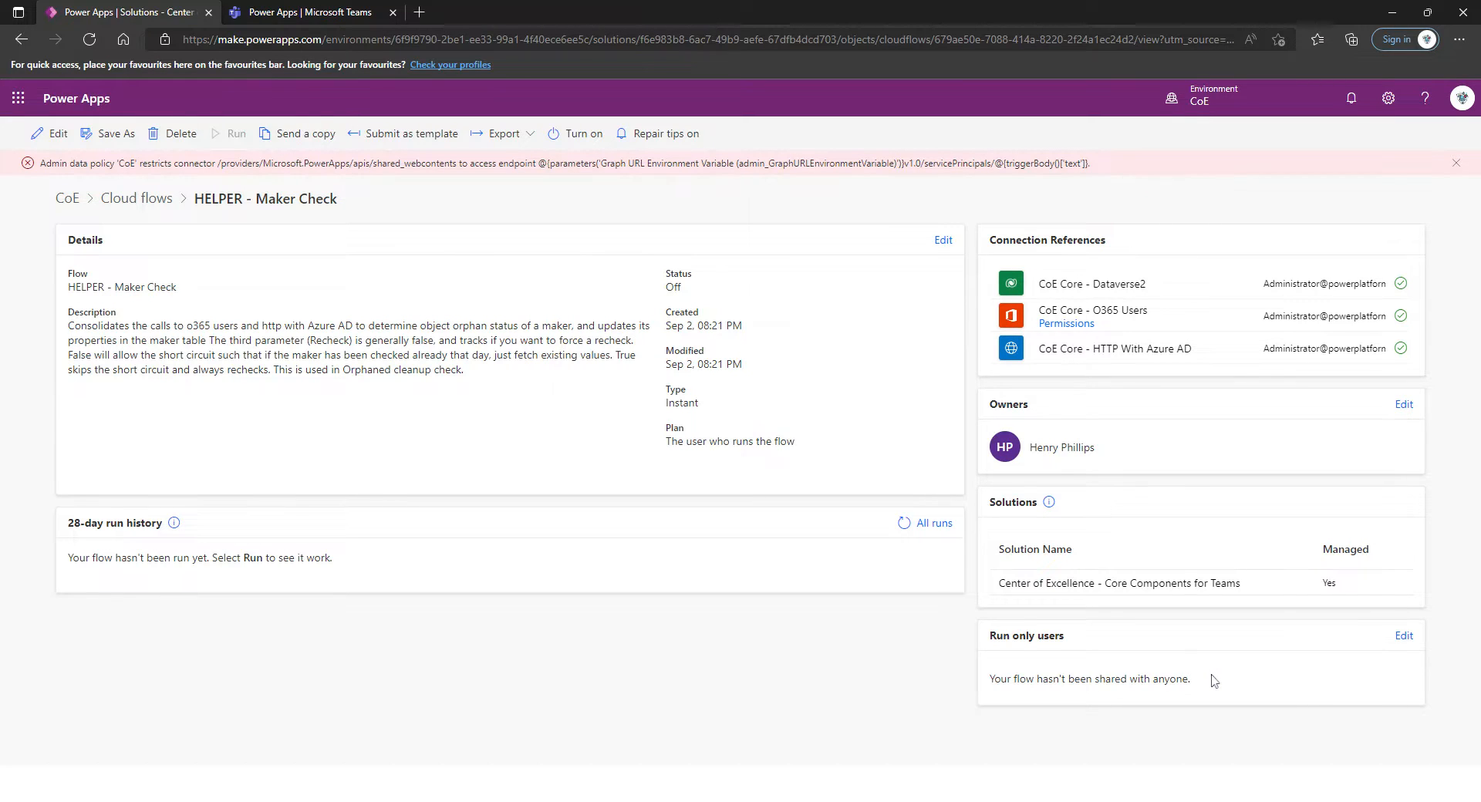
- Check the HTTP with Azure AD connection options in the flow's run-only permissions and close them without changes
{"action": "left_click", "coordinate": [1405, 637]}
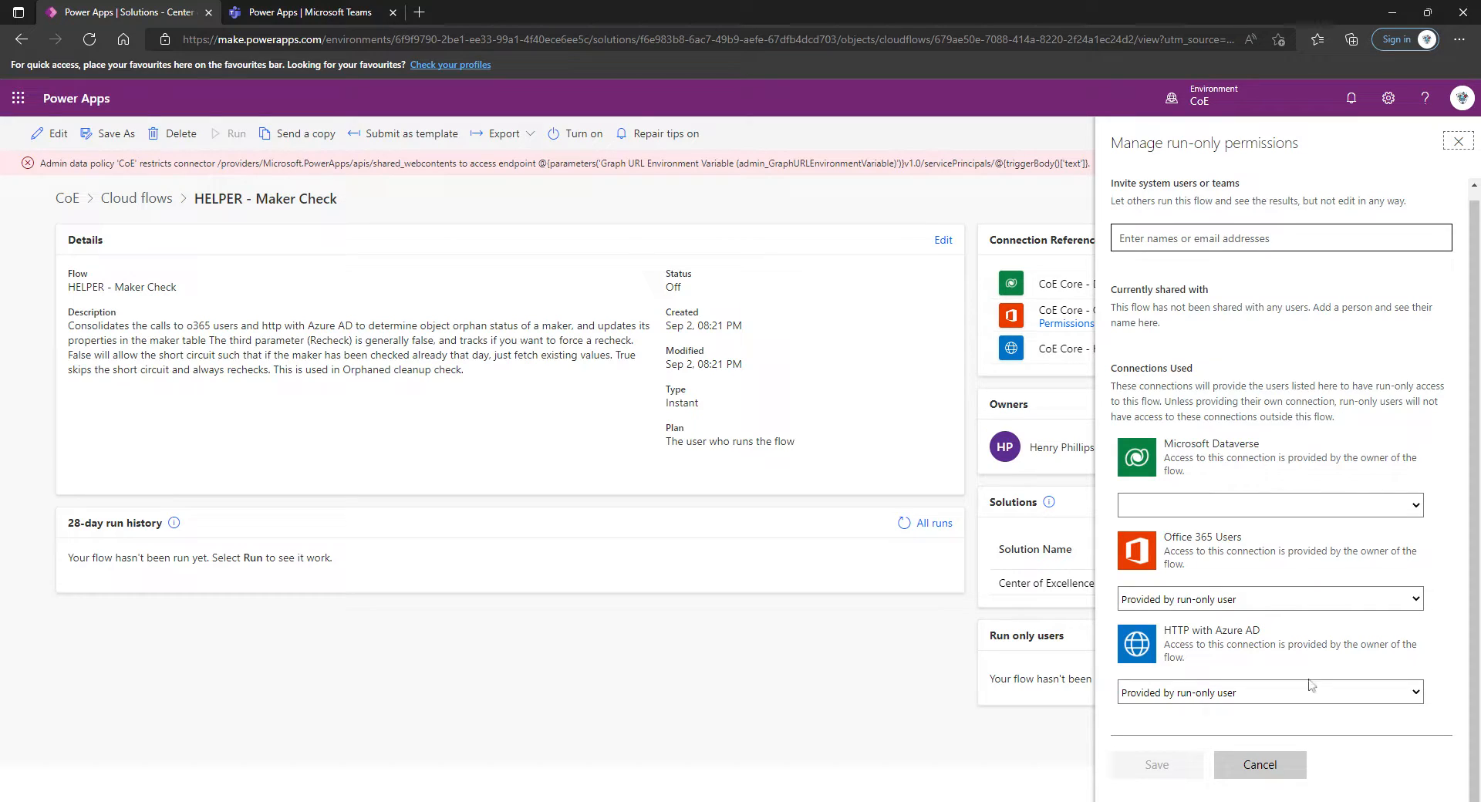
{"action": "left_click", "coordinate": [1415, 697]}
{"action": "left_click", "coordinate": [1458, 142]}
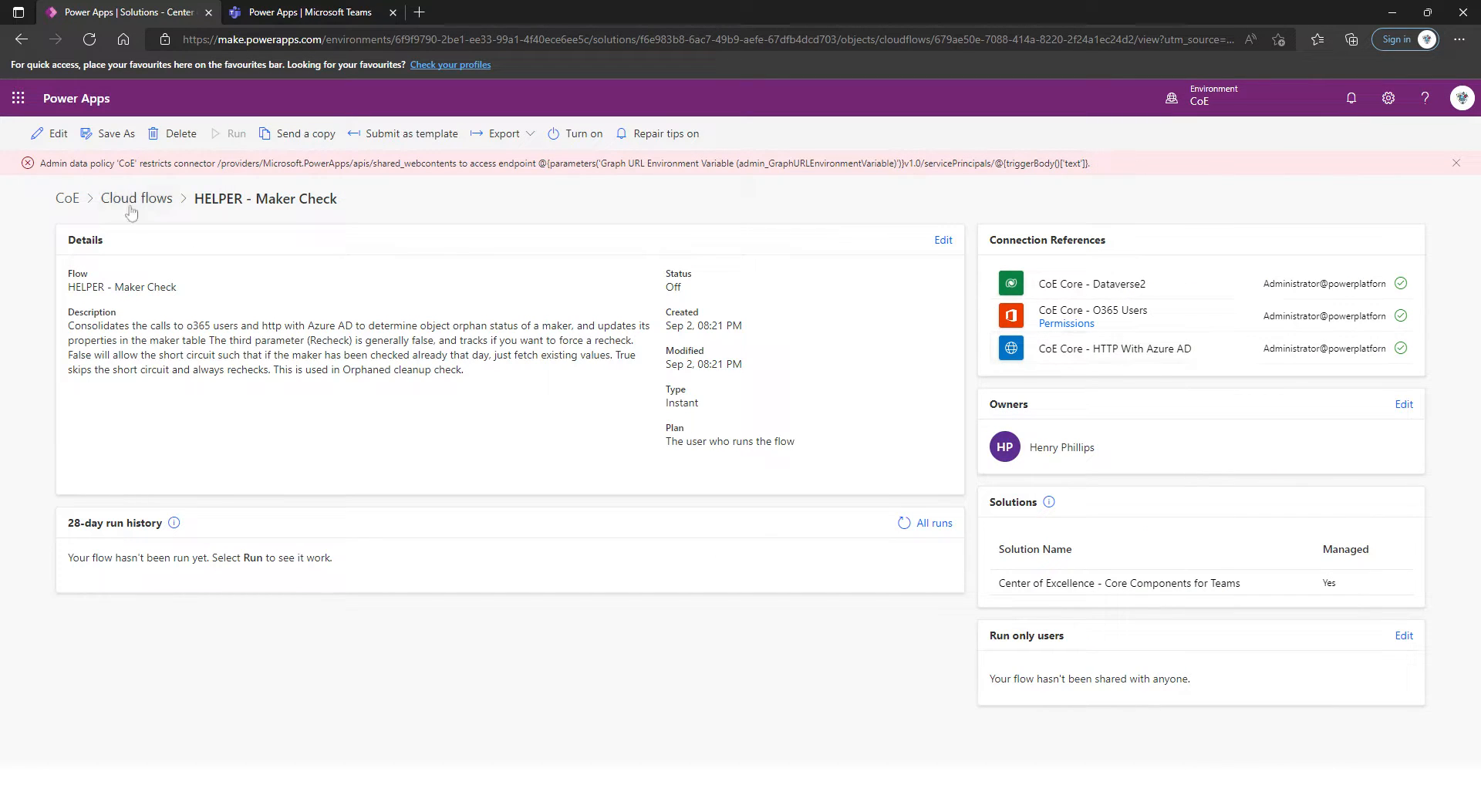
- Open HELPER - Maker Check for editing and review its errors with the Flow checker
{"action": "left_click", "coordinate": [50, 134]}
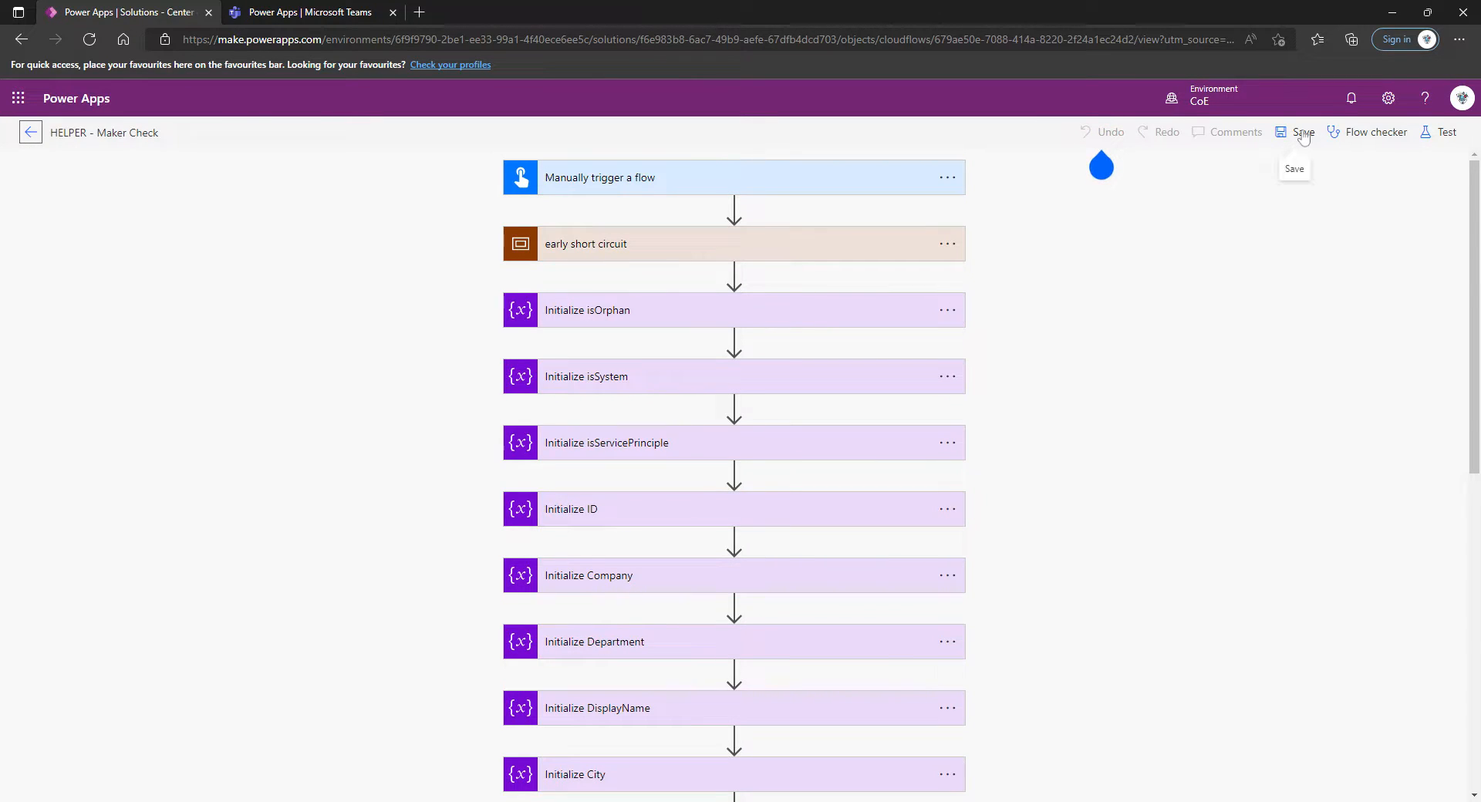
{"action": "left_click", "coordinate": [1364, 135]}
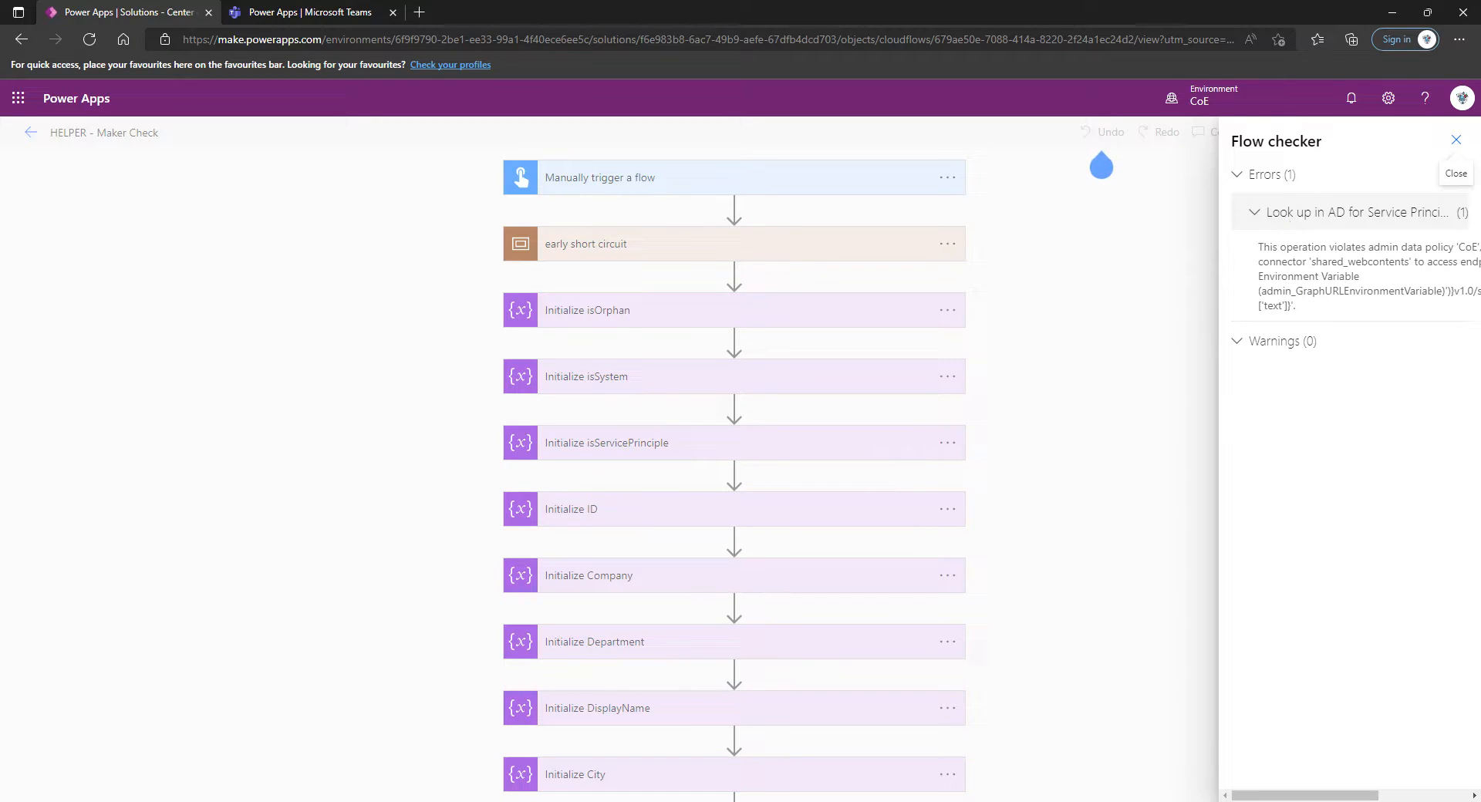
{"action": "left_click", "coordinate": [1455, 139]}
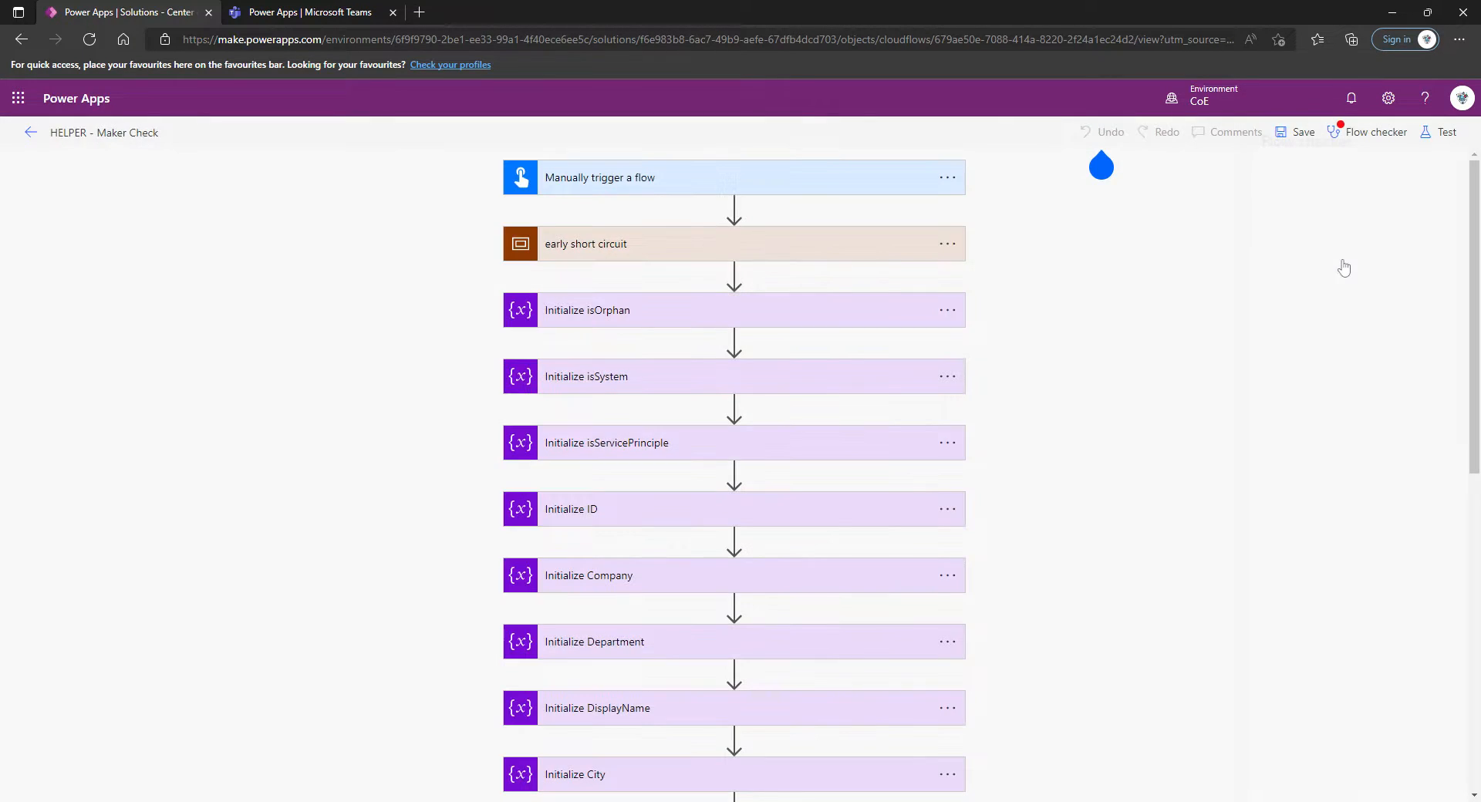
- Examine the request URL of the "Look up in AD for Service Principles New App" action under the 404 User Not Found case
{"action": "scroll", "coordinate": [1029, 599], "scroll_direction": "down", "scroll_amount": 10}
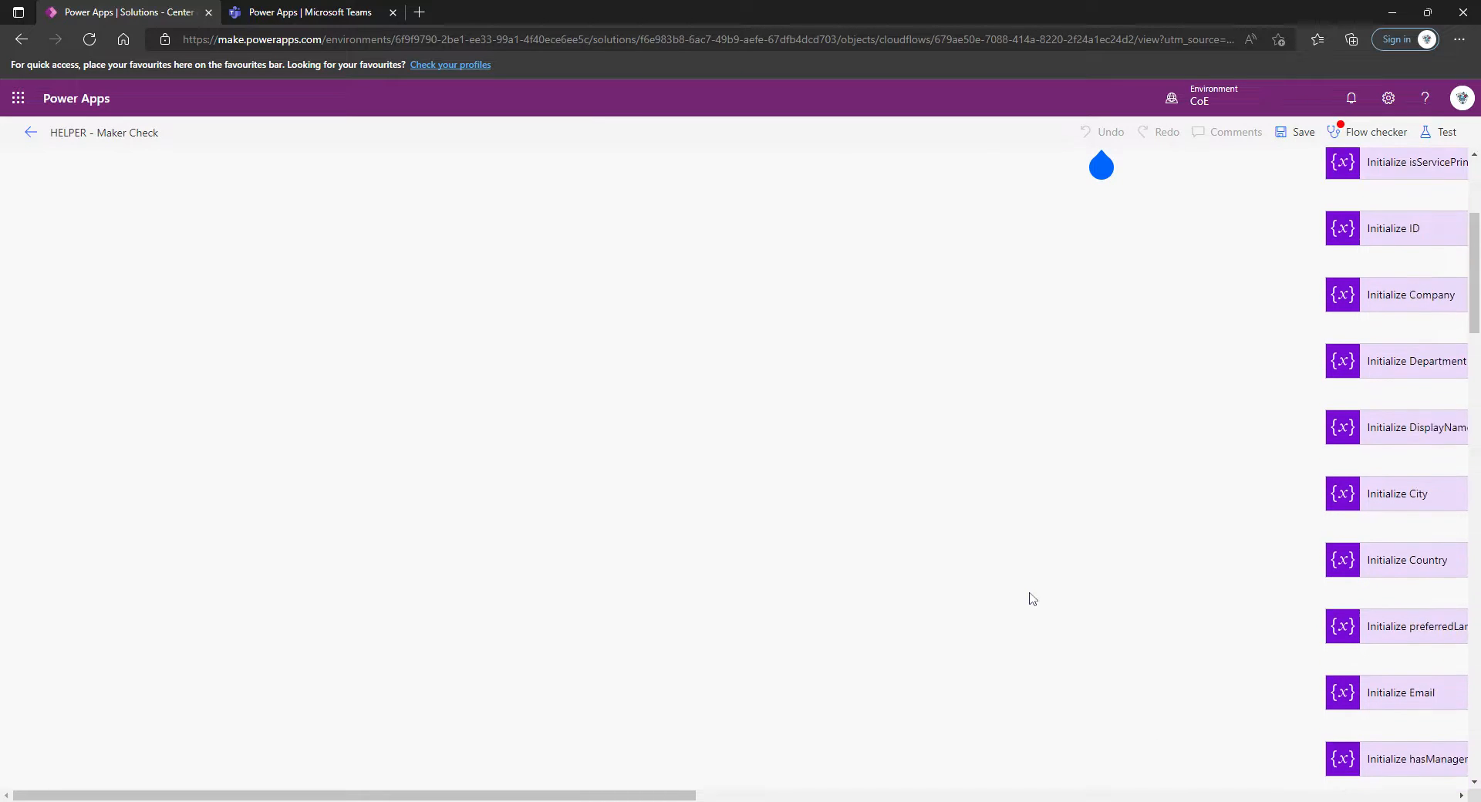
{"action": "scroll", "coordinate": [525, 737], "scroll_direction": "down", "scroll_amount": 6}
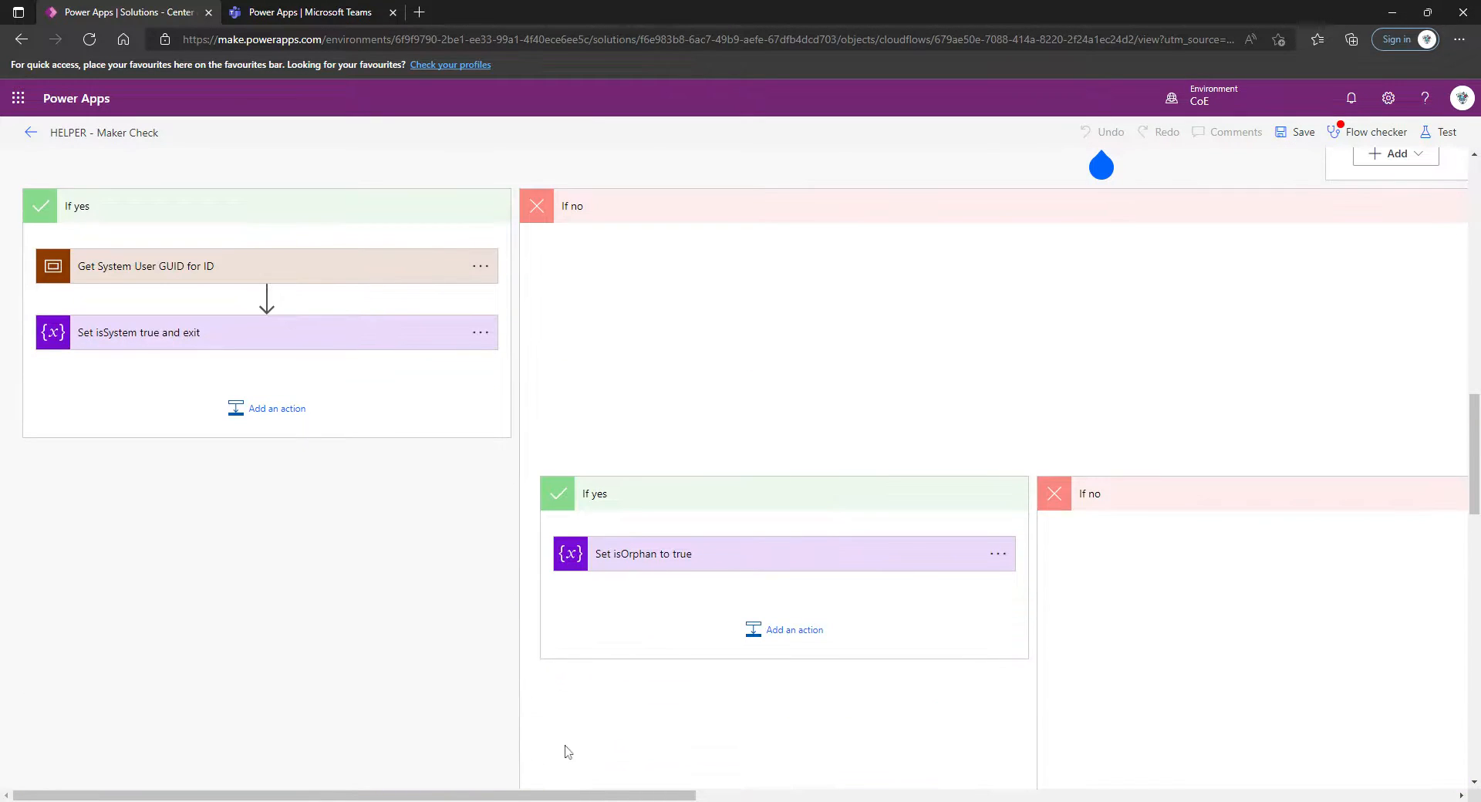
{"action": "left_click_drag", "start_coordinate": [610, 794], "coordinate": [1200, 747]}
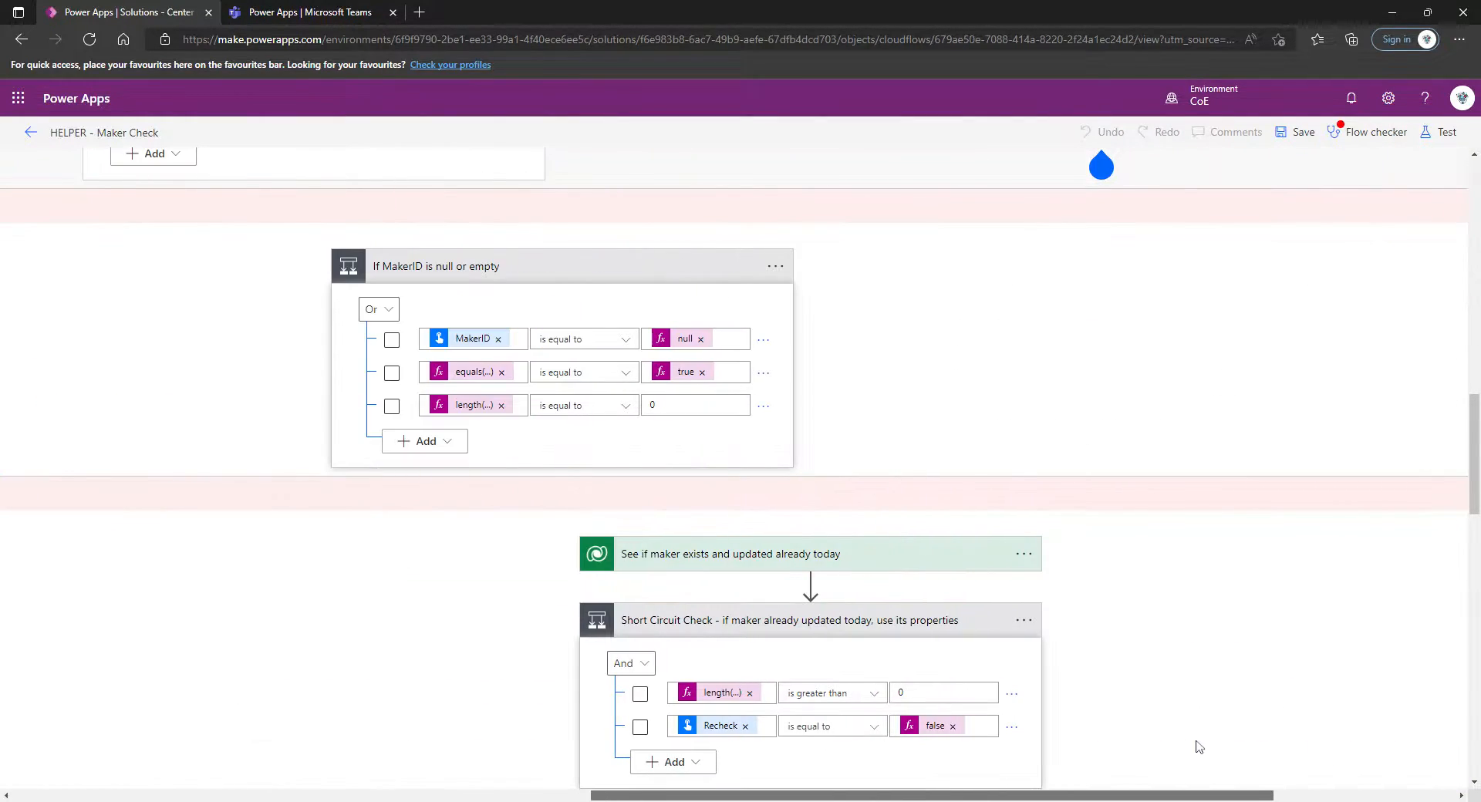
{"action": "scroll", "coordinate": [1054, 433], "scroll_direction": "up", "scroll_amount": 4}
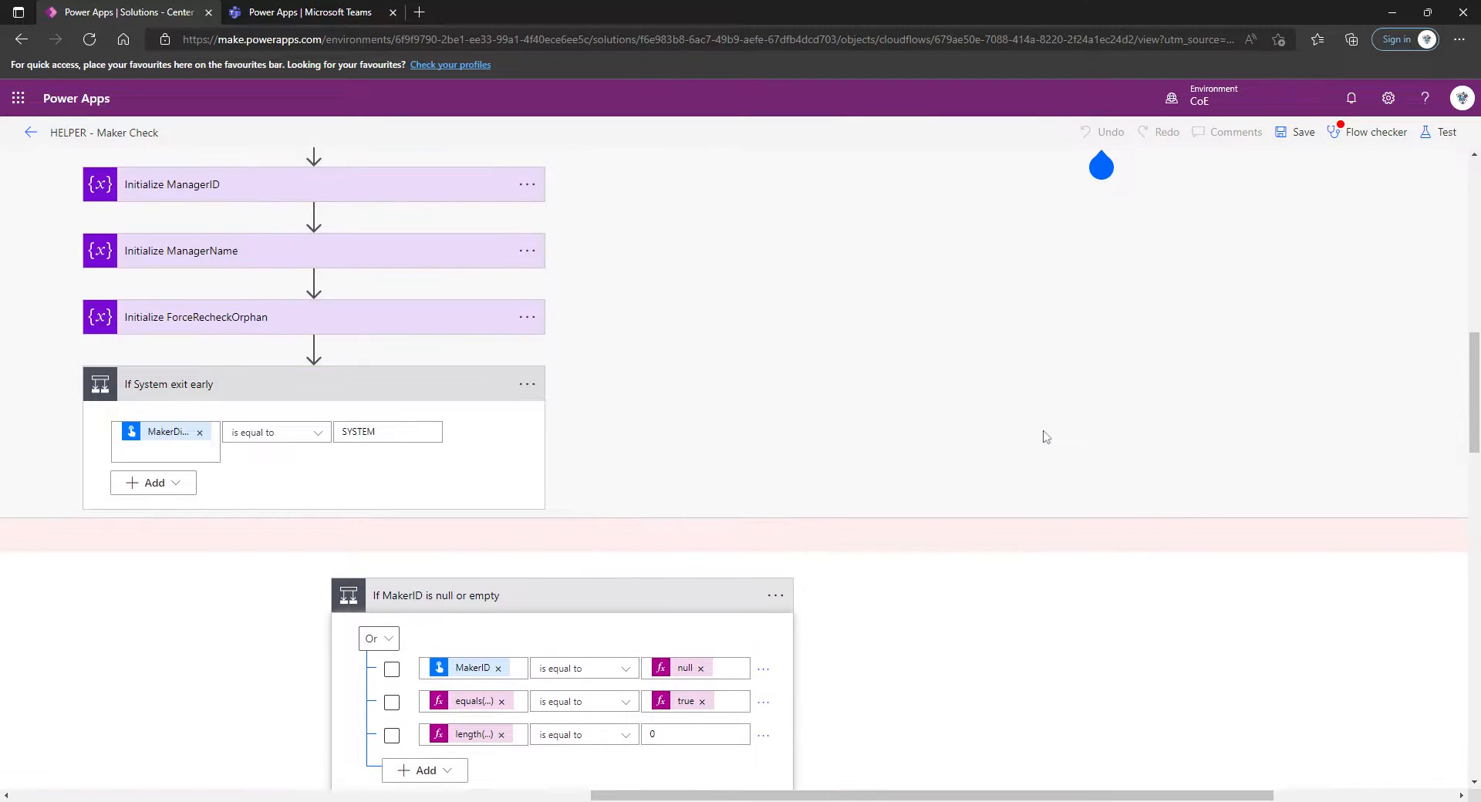
{"action": "scroll", "coordinate": [1042, 436], "scroll_direction": "down", "scroll_amount": 7}
{"action": "scroll", "coordinate": [1042, 435], "scroll_direction": "down", "scroll_amount": 8}
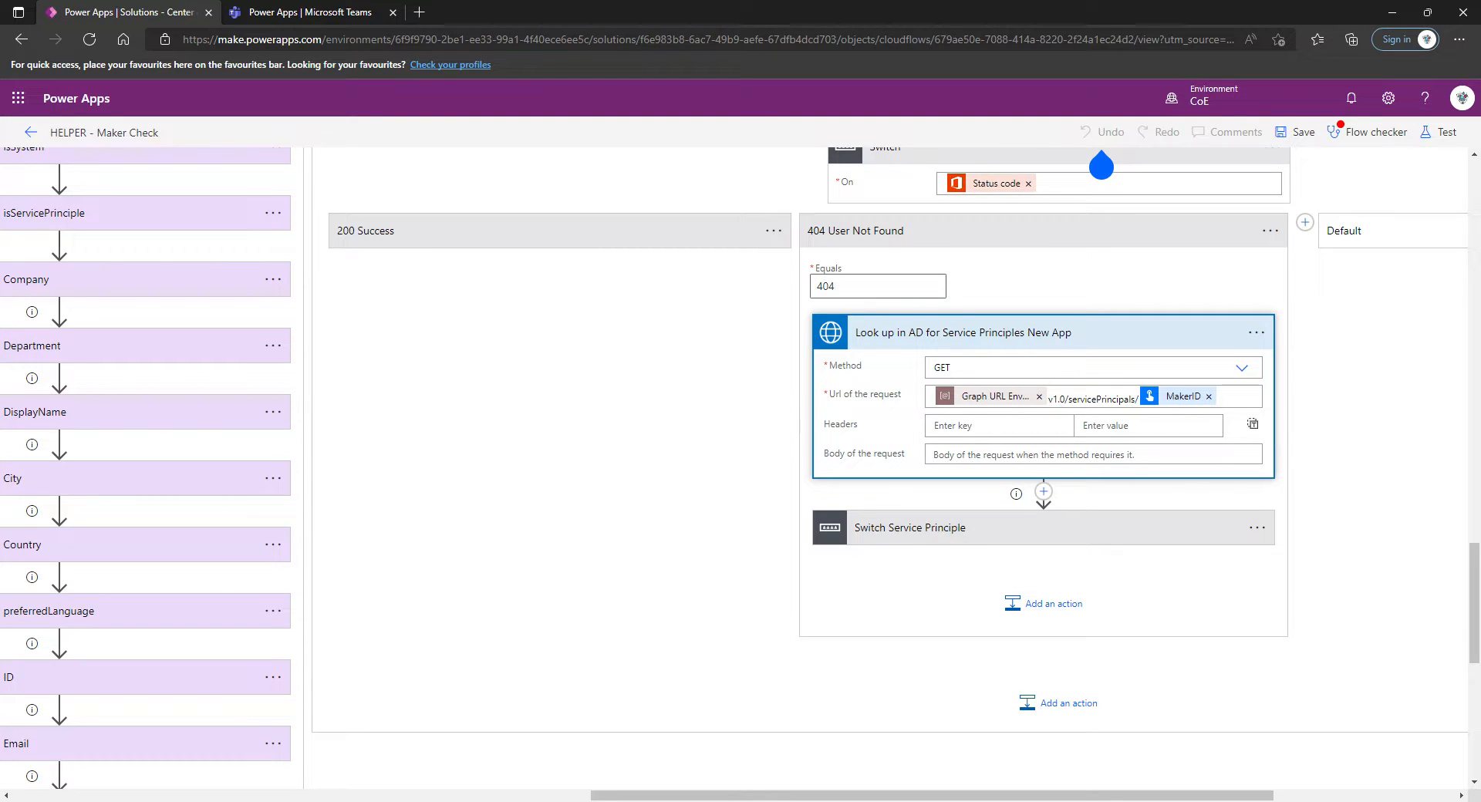
{"action": "left_click_drag", "start_coordinate": [1137, 399], "coordinate": [1049, 399]}
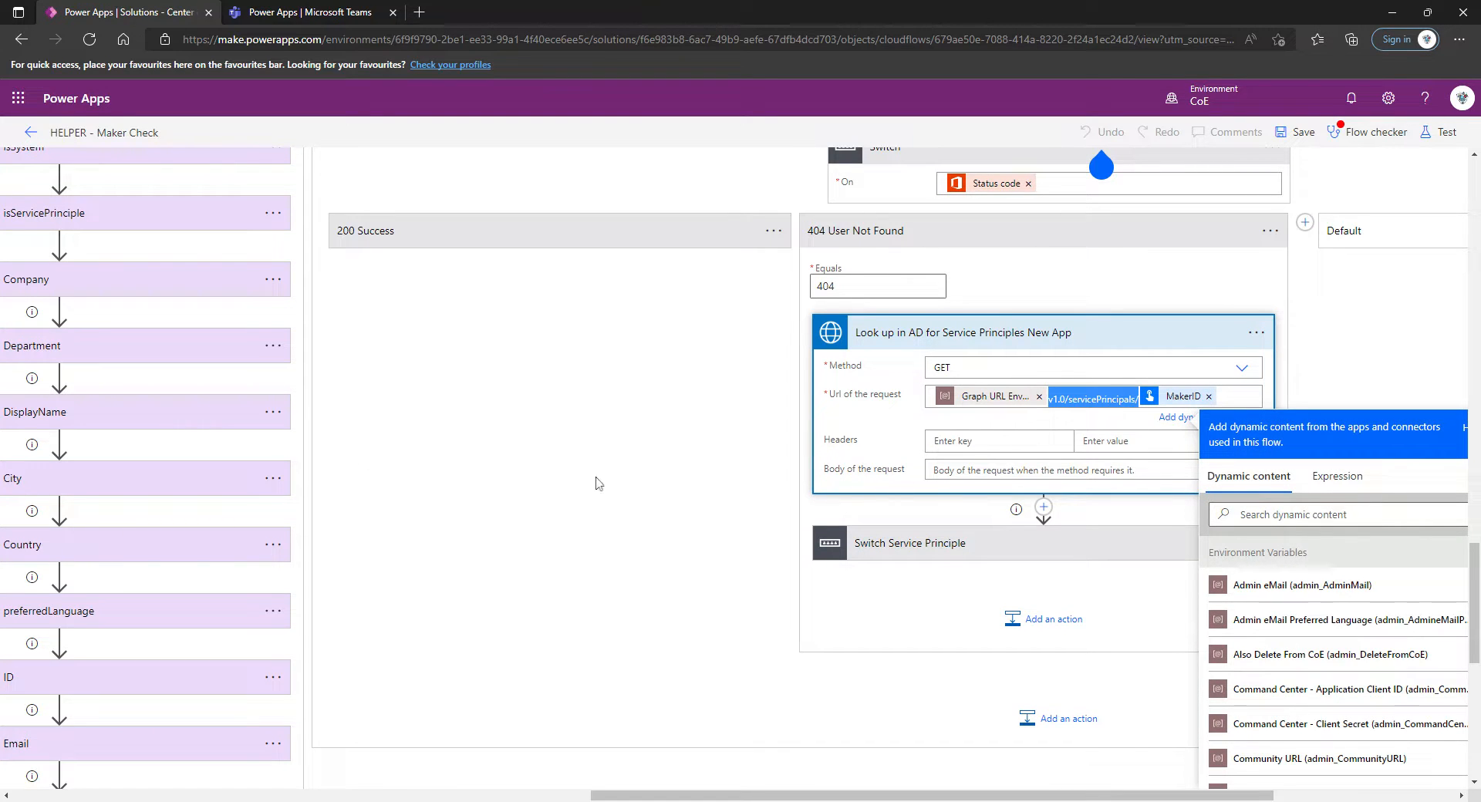
{"action": "scroll", "coordinate": [584, 282], "scroll_direction": "up", "scroll_amount": 5}
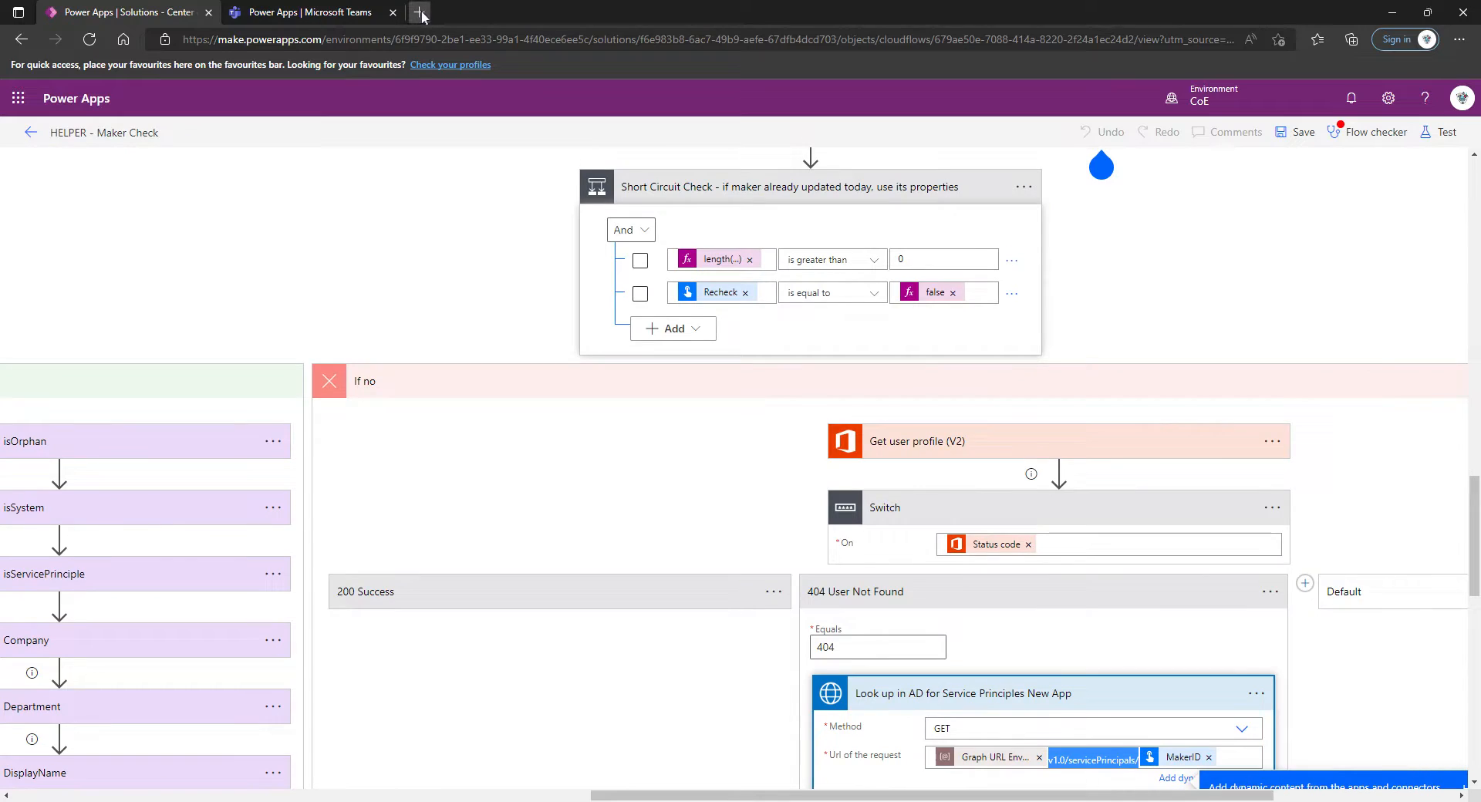
- Open the Power Platform admin center in a new browser tab at aka.ms/ppac
{"action": "left_click", "coordinate": [418, 12]}
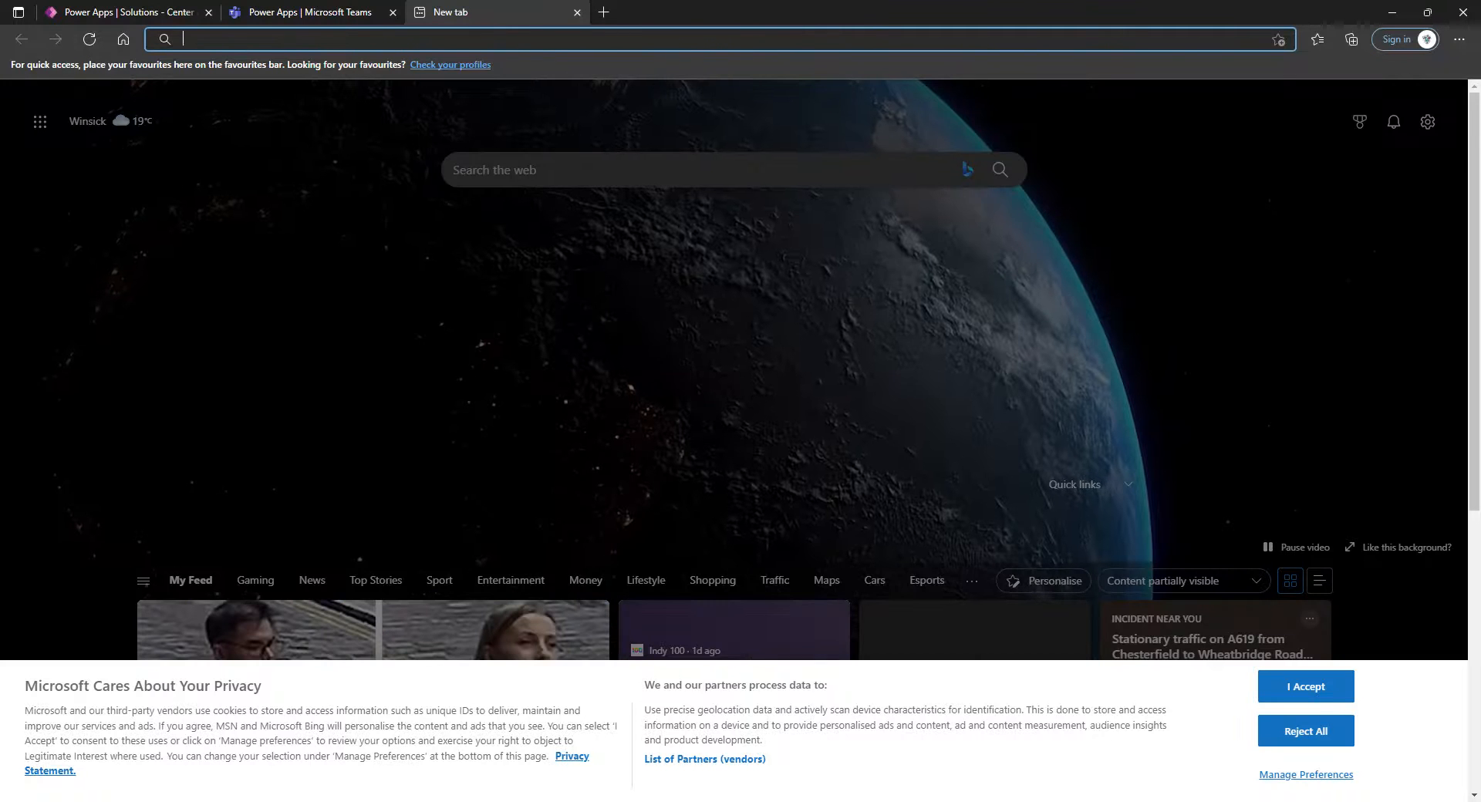
{"action": "type", "text": "aka.ms"}
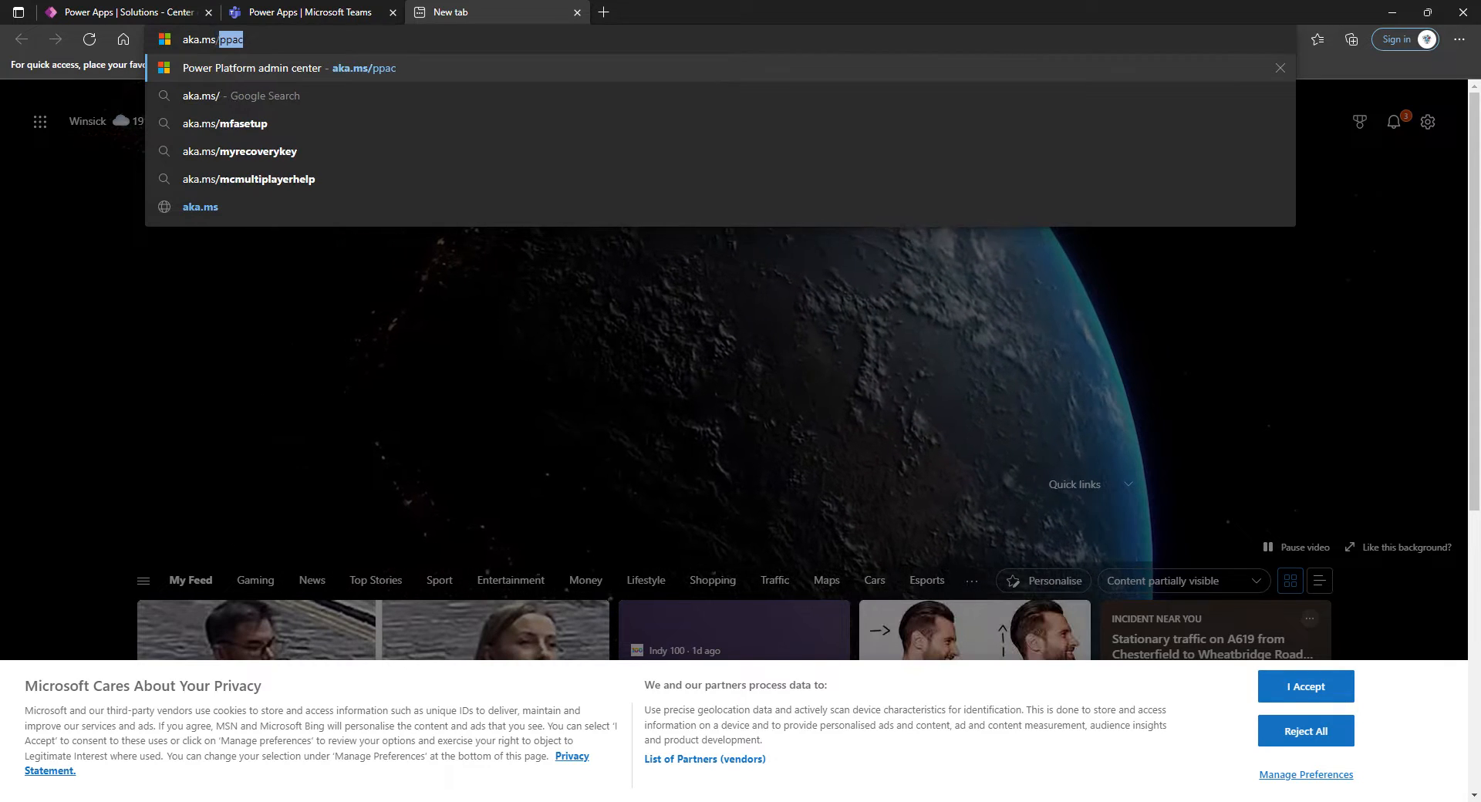
{"action": "type", "text": "/ppac"}
{"action": "key", "text": "Return"}
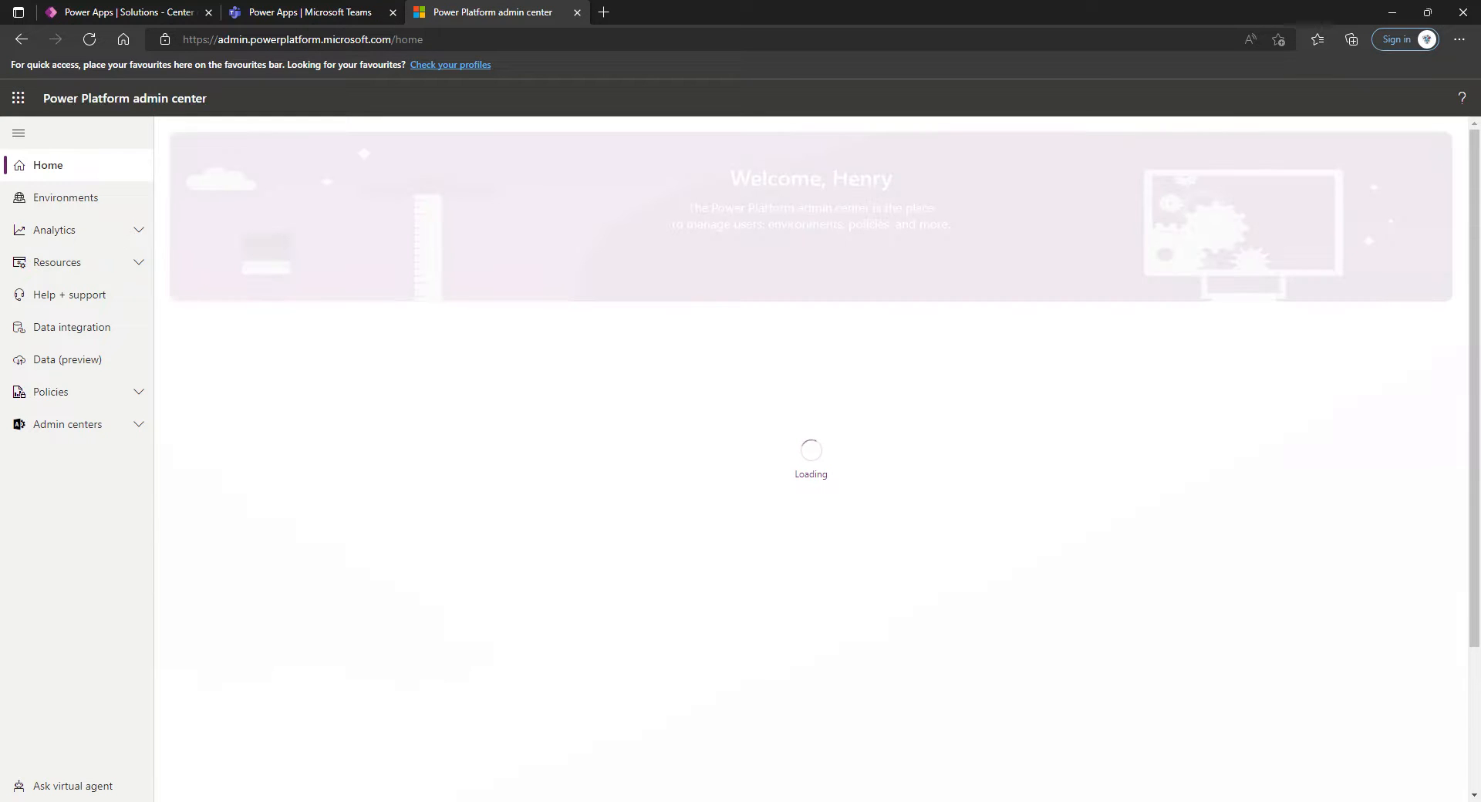
- Open the CoE data policy for editing from the tenant's data policies
{"action": "left_click", "coordinate": [130, 401]}
{"action": "left_click", "coordinate": [104, 425]}
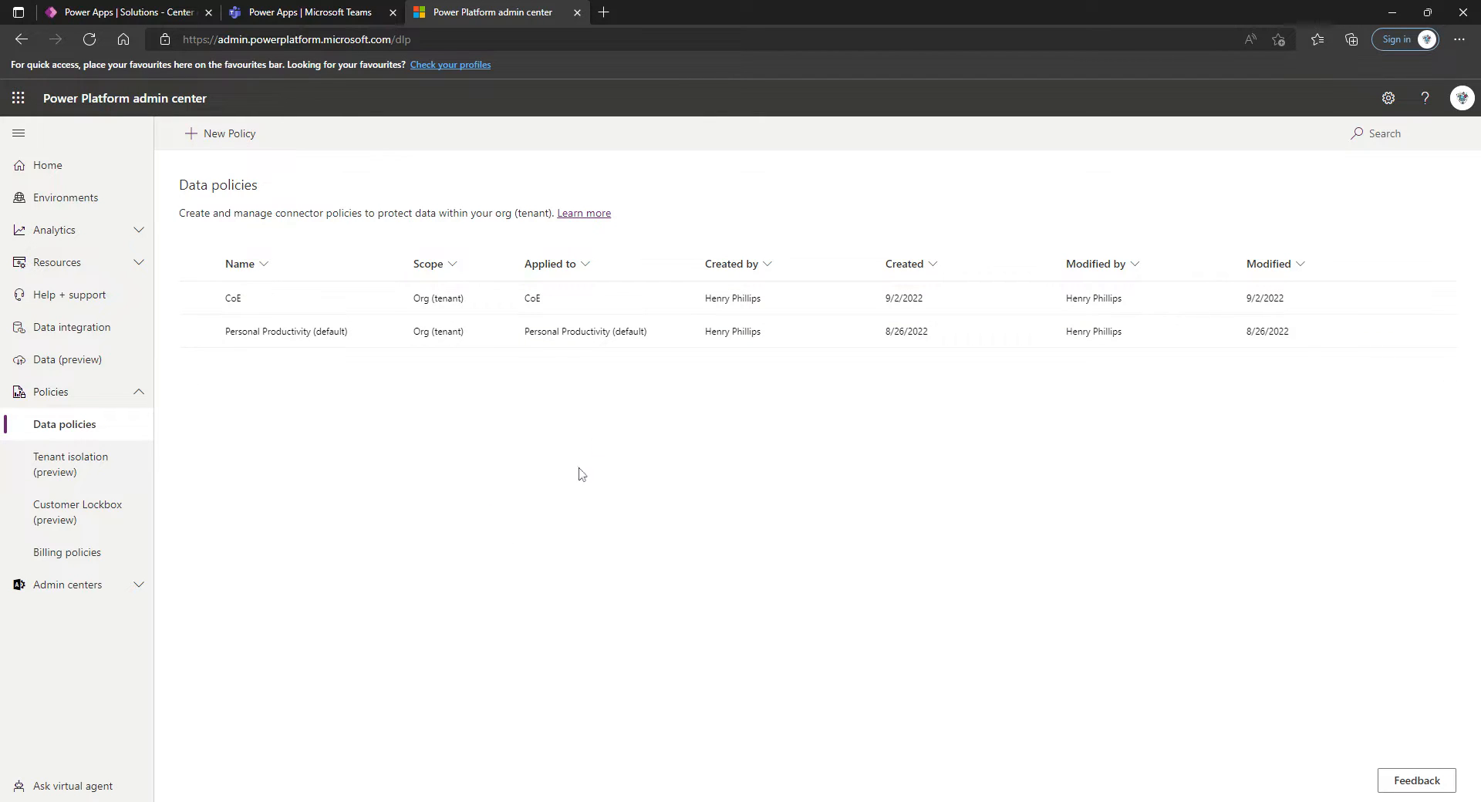
{"action": "left_click", "coordinate": [197, 298]}
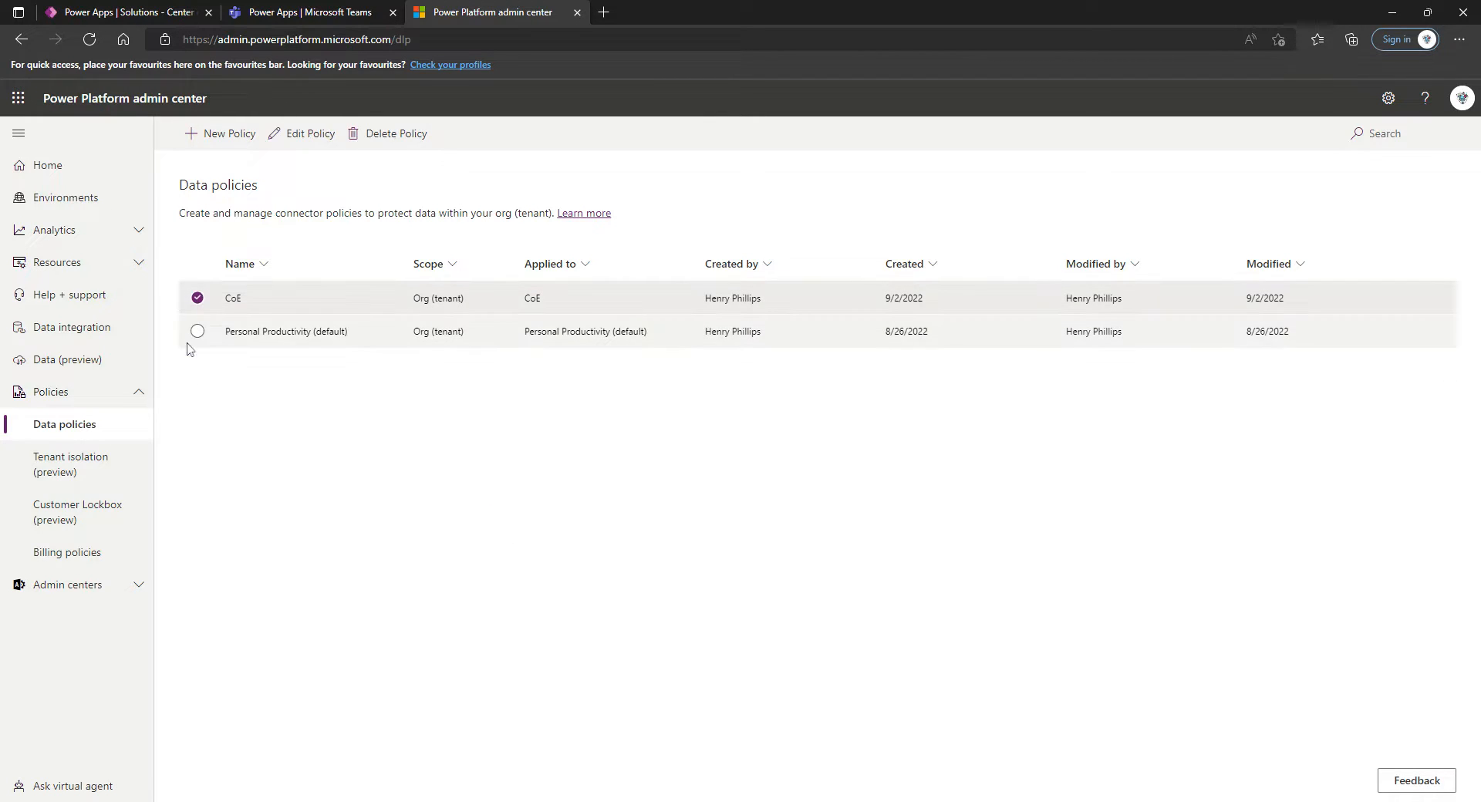
{"action": "left_click", "coordinate": [300, 137]}
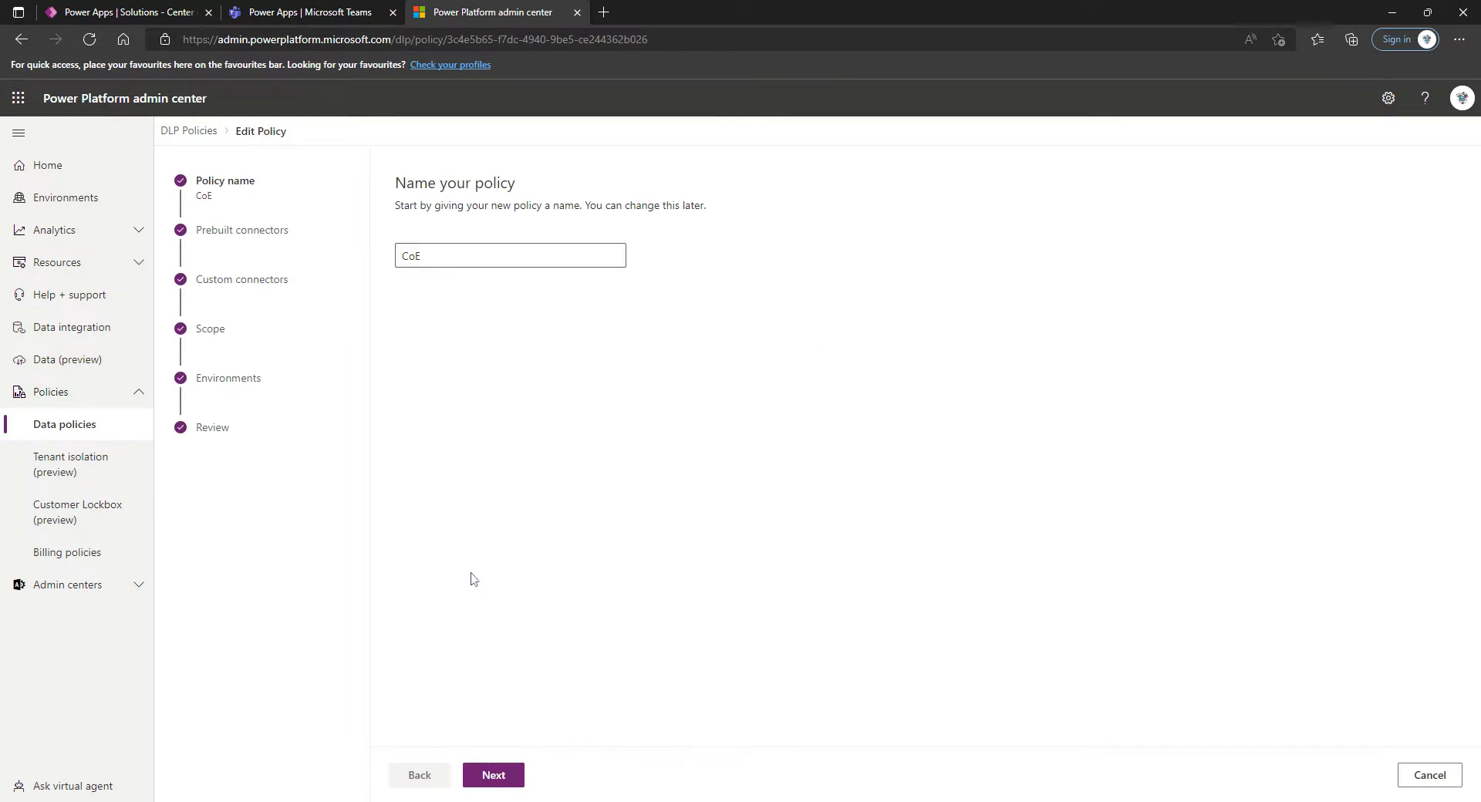
- Open the connector endpoint configuration for HTTP with Azure AD in the policy's Business group of prebuilt connectors
{"action": "left_click", "coordinate": [497, 776]}
{"action": "left_click", "coordinate": [500, 777]}
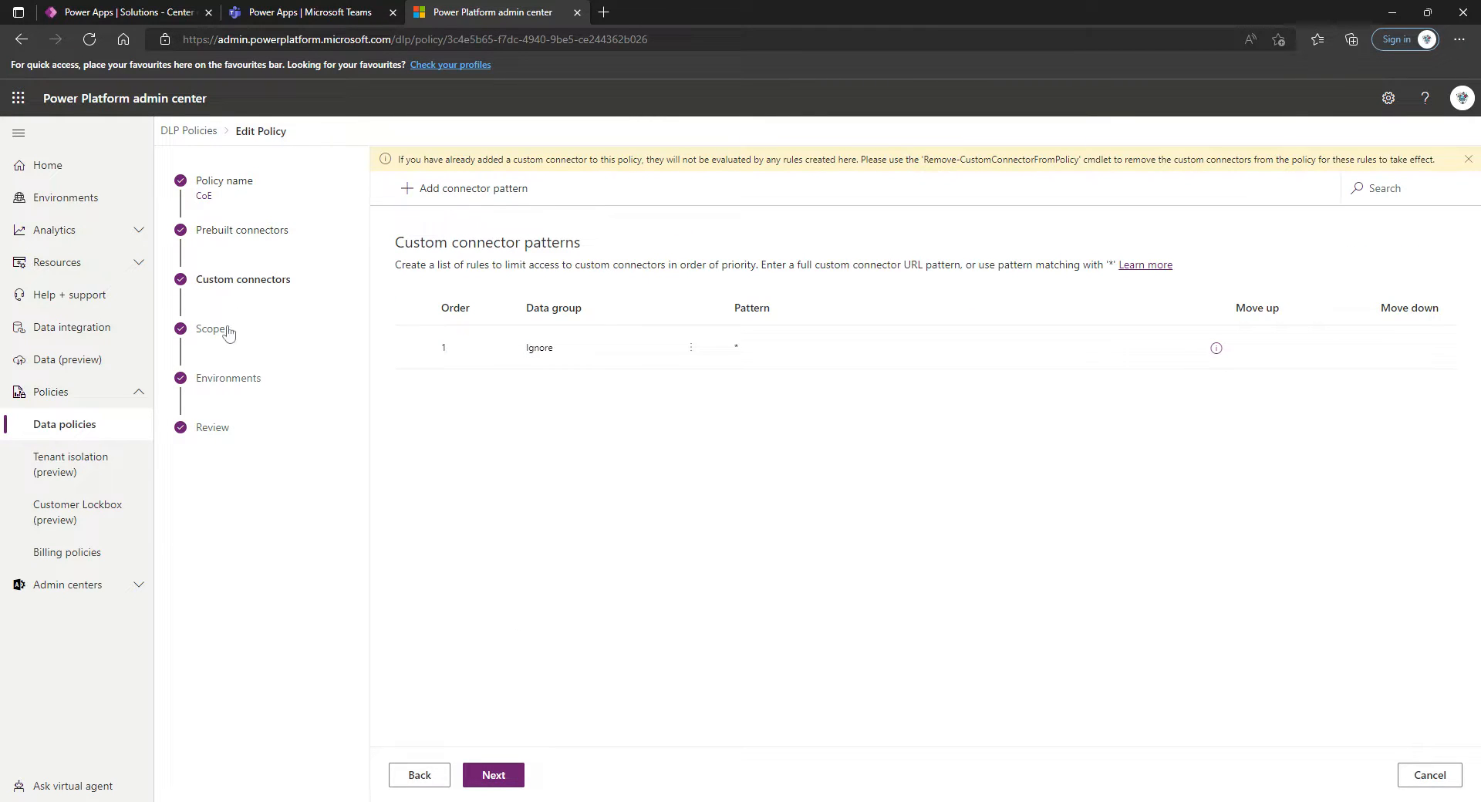
{"action": "left_click", "coordinate": [236, 231]}
{"action": "left_click", "coordinate": [438, 253]}
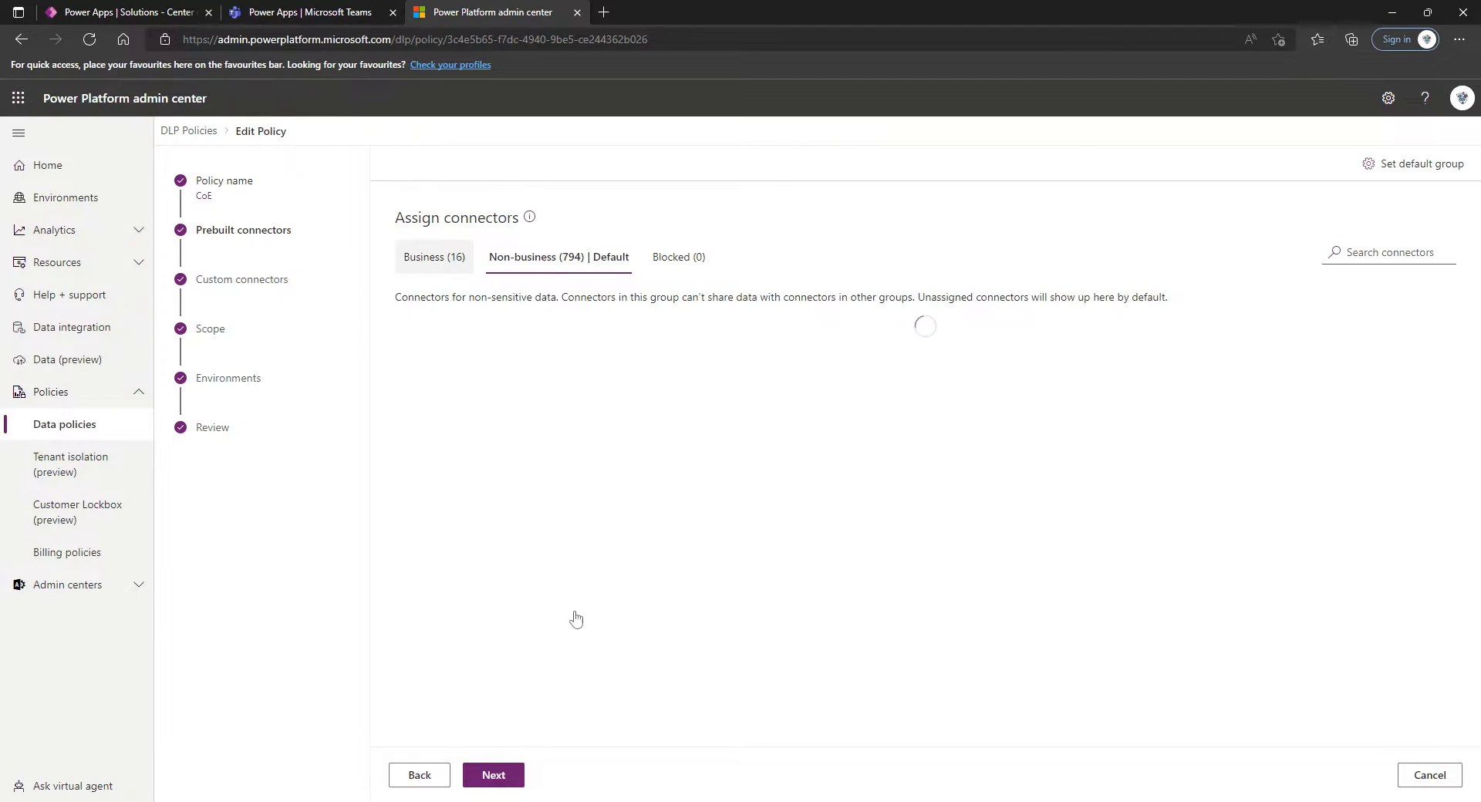
{"action": "scroll", "coordinate": [495, 568], "scroll_direction": "down", "scroll_amount": 7}
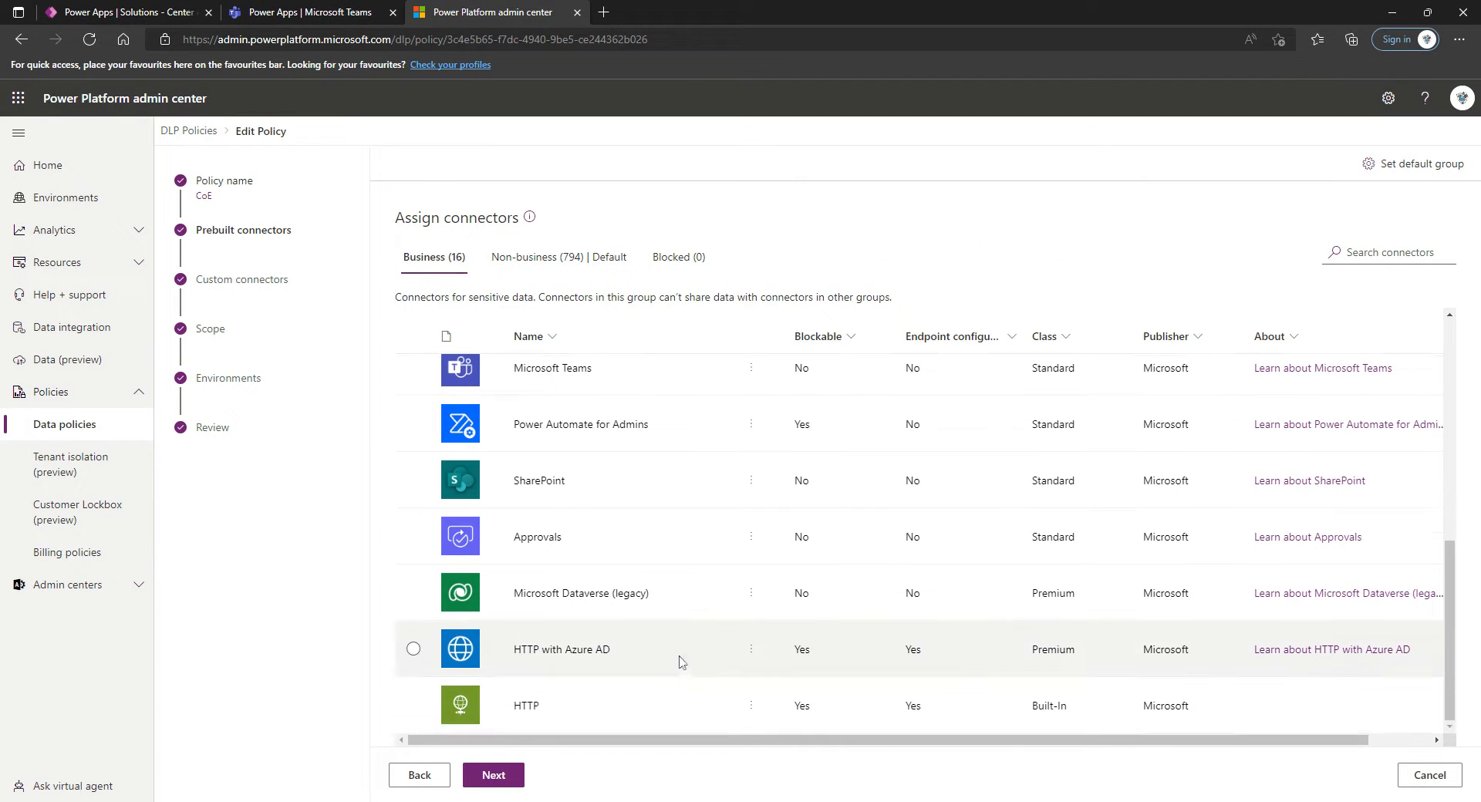
{"action": "left_click", "coordinate": [680, 661]}
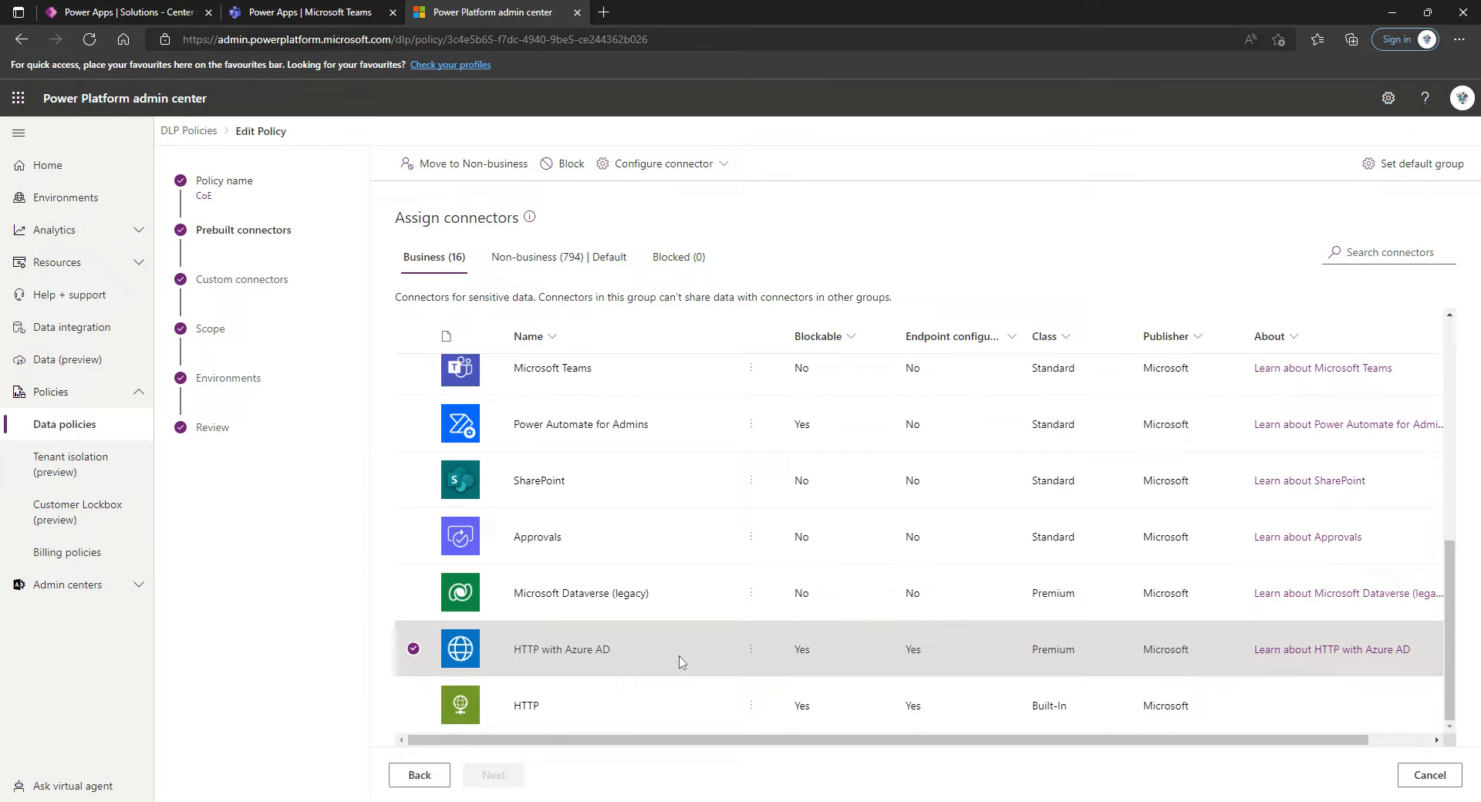
{"action": "left_click", "coordinate": [703, 164]}
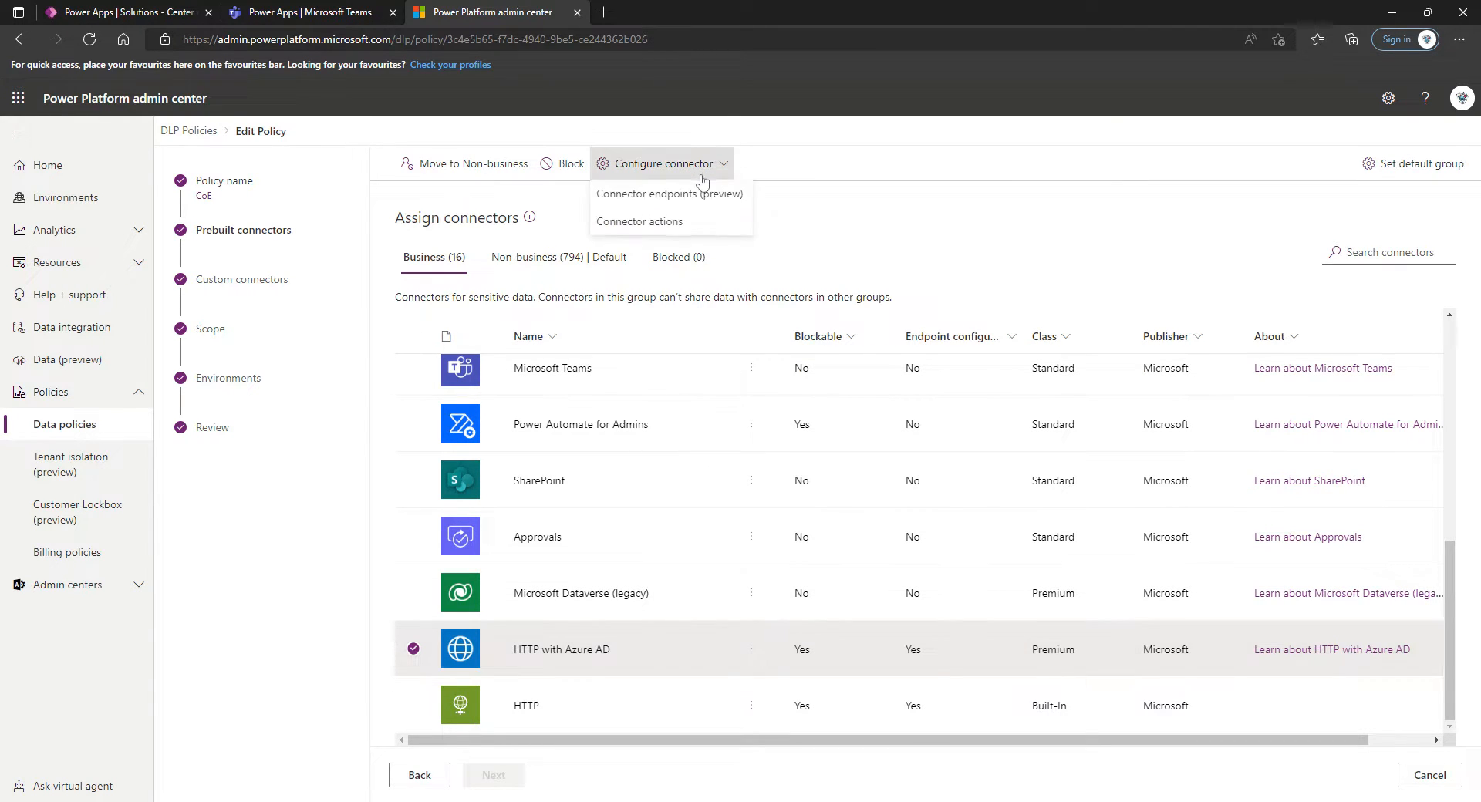
{"action": "left_click", "coordinate": [669, 195]}
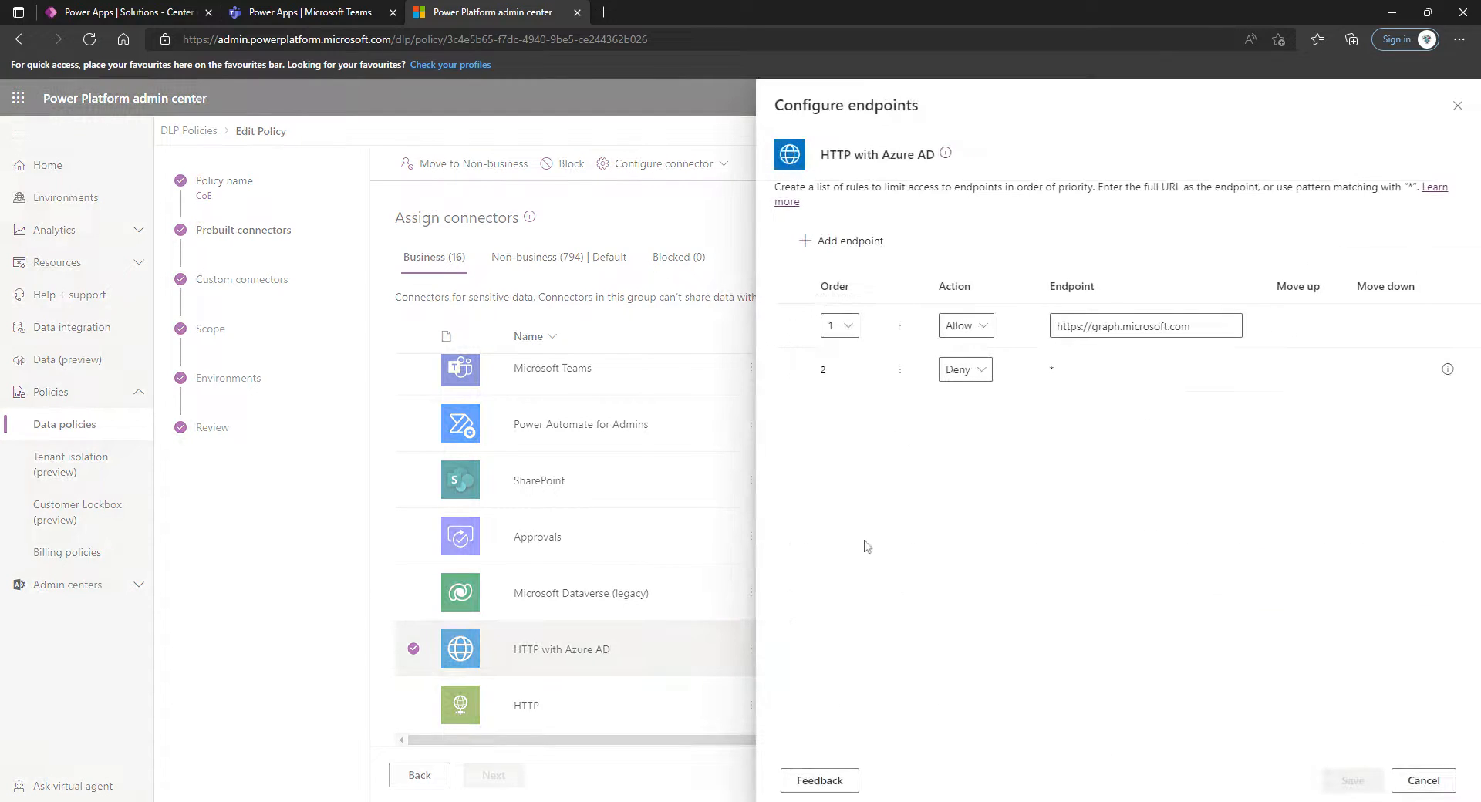
{"action": "left_click", "coordinate": [1195, 327]}
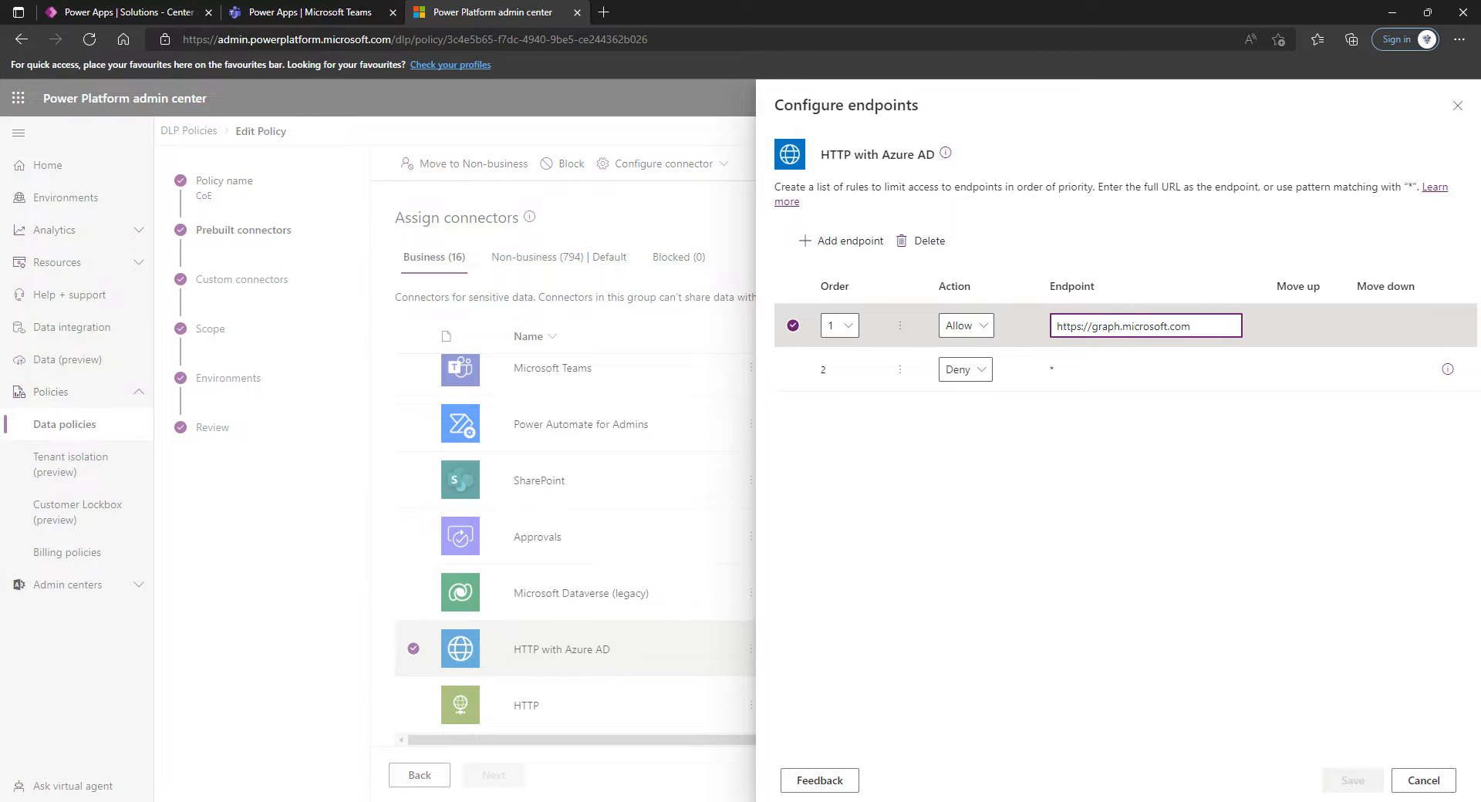
{"action": "type", "text": "/"}
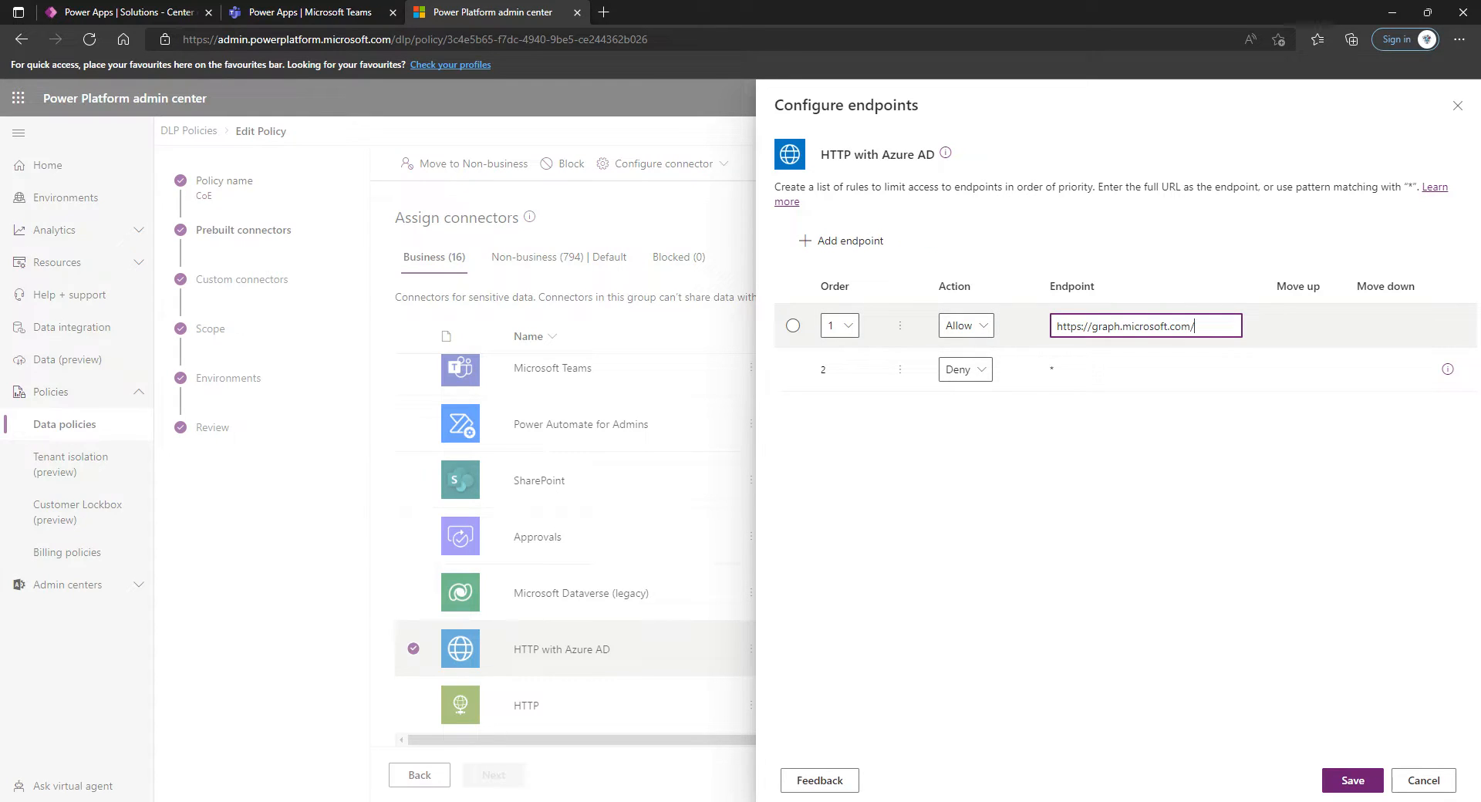
{"action": "key", "text": "BackSpace"}
{"action": "type", "text": "v1.0/servicePrincipals/"}
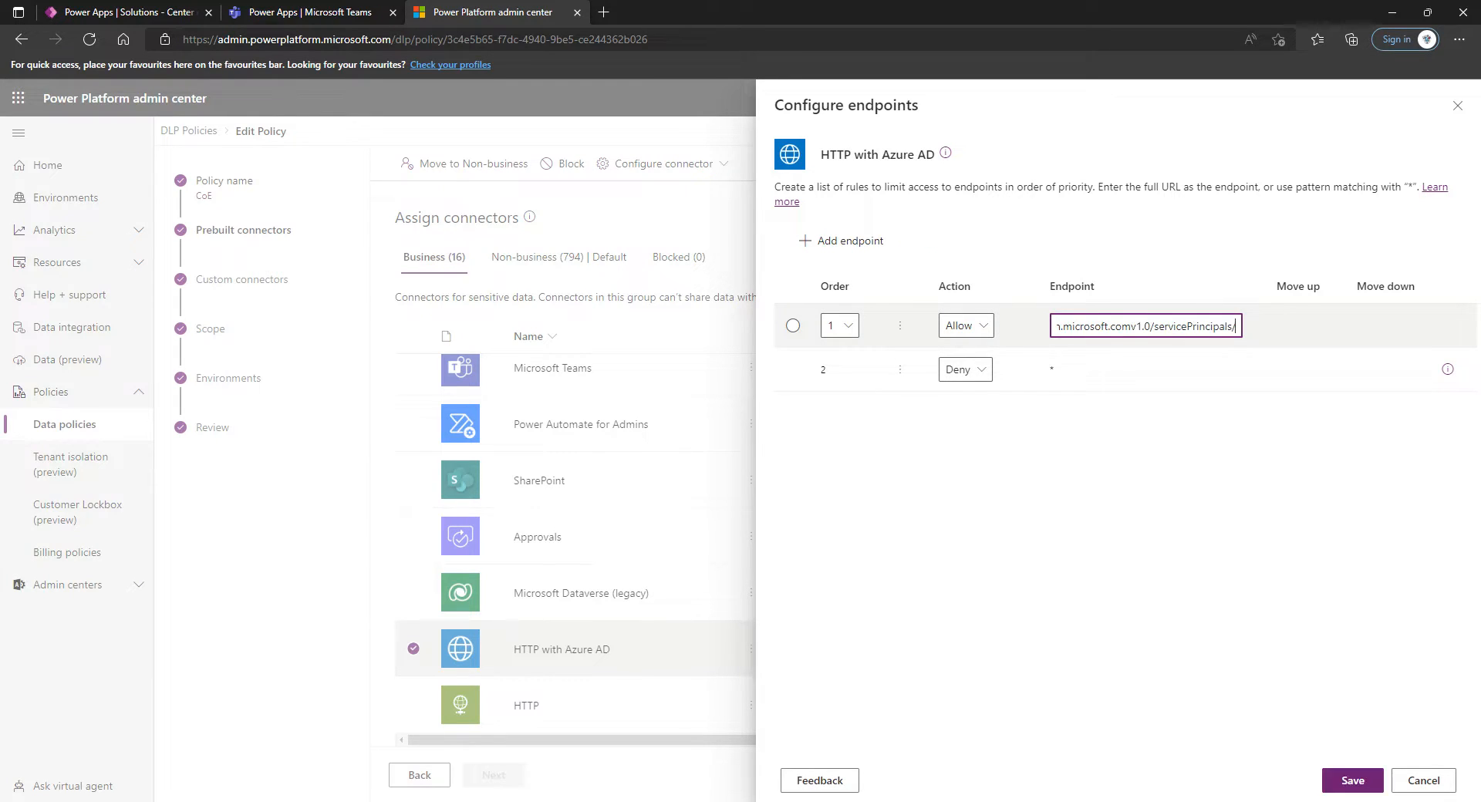
{"action": "left_click_drag", "start_coordinate": [1116, 327], "coordinate": [996, 317]}
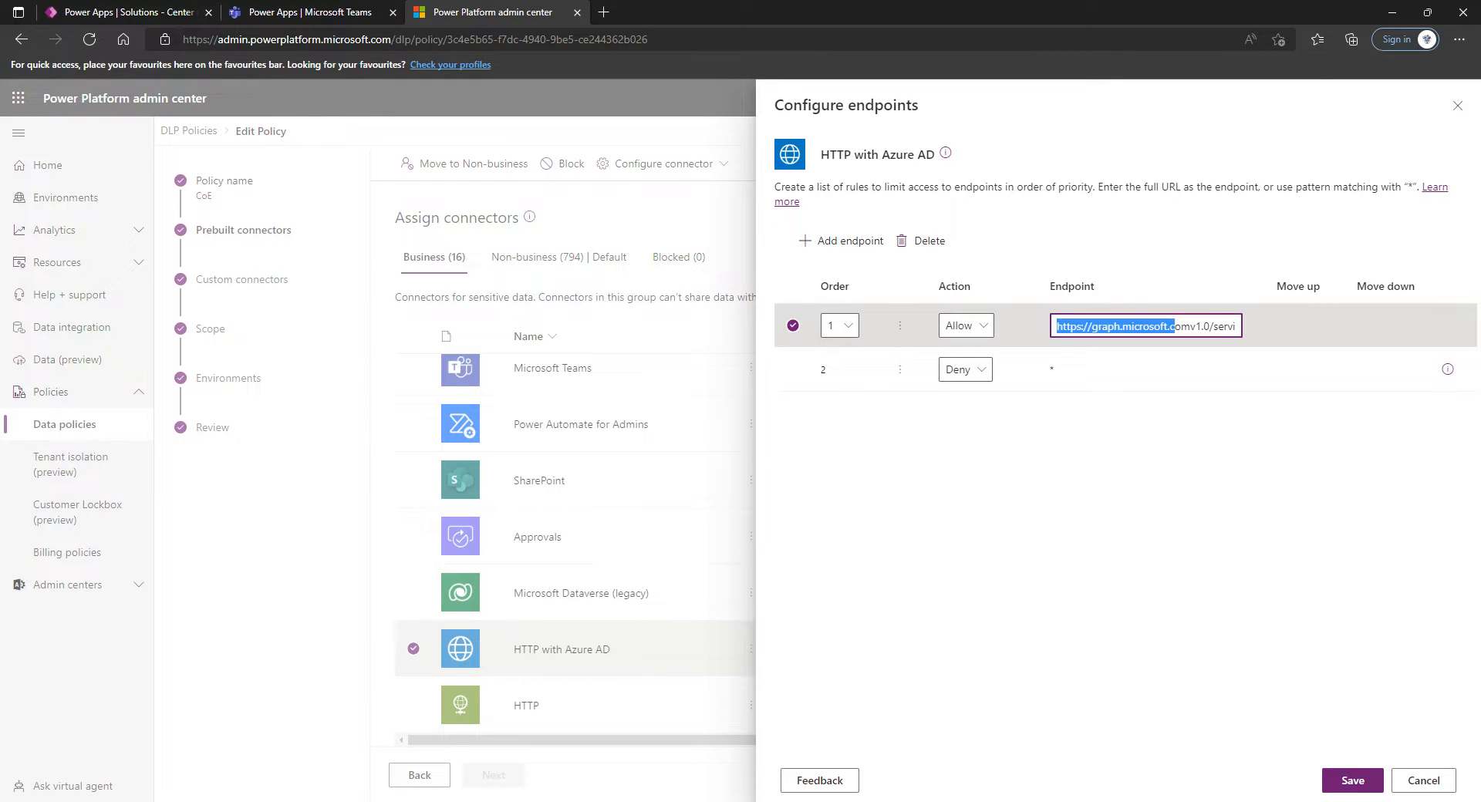
{"action": "left_click", "coordinate": [1189, 326]}
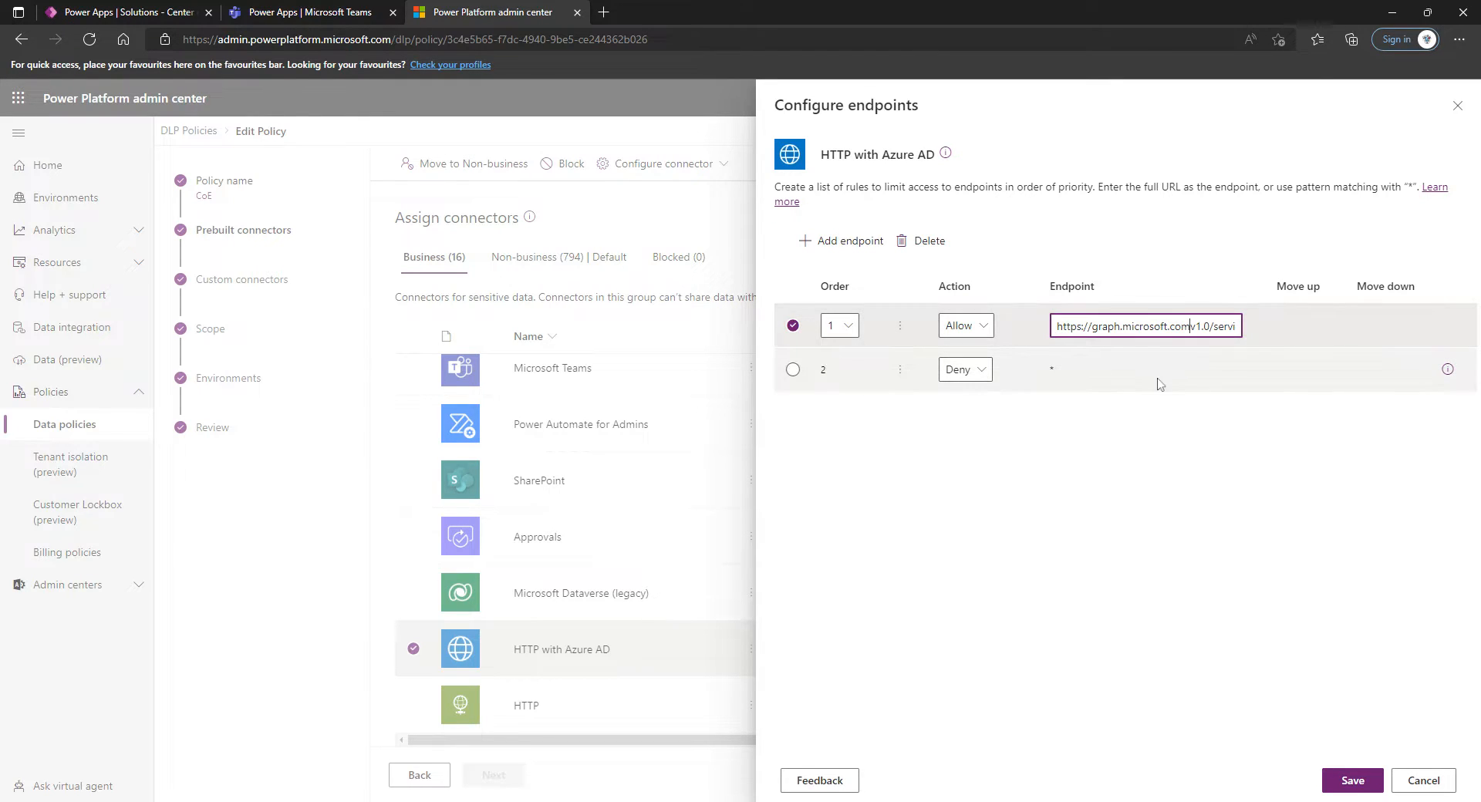
{"action": "type", "text": "/"}
{"action": "left_click_drag", "start_coordinate": [1213, 327], "coordinate": [1261, 328]}
{"action": "left_click", "coordinate": [1195, 326]}
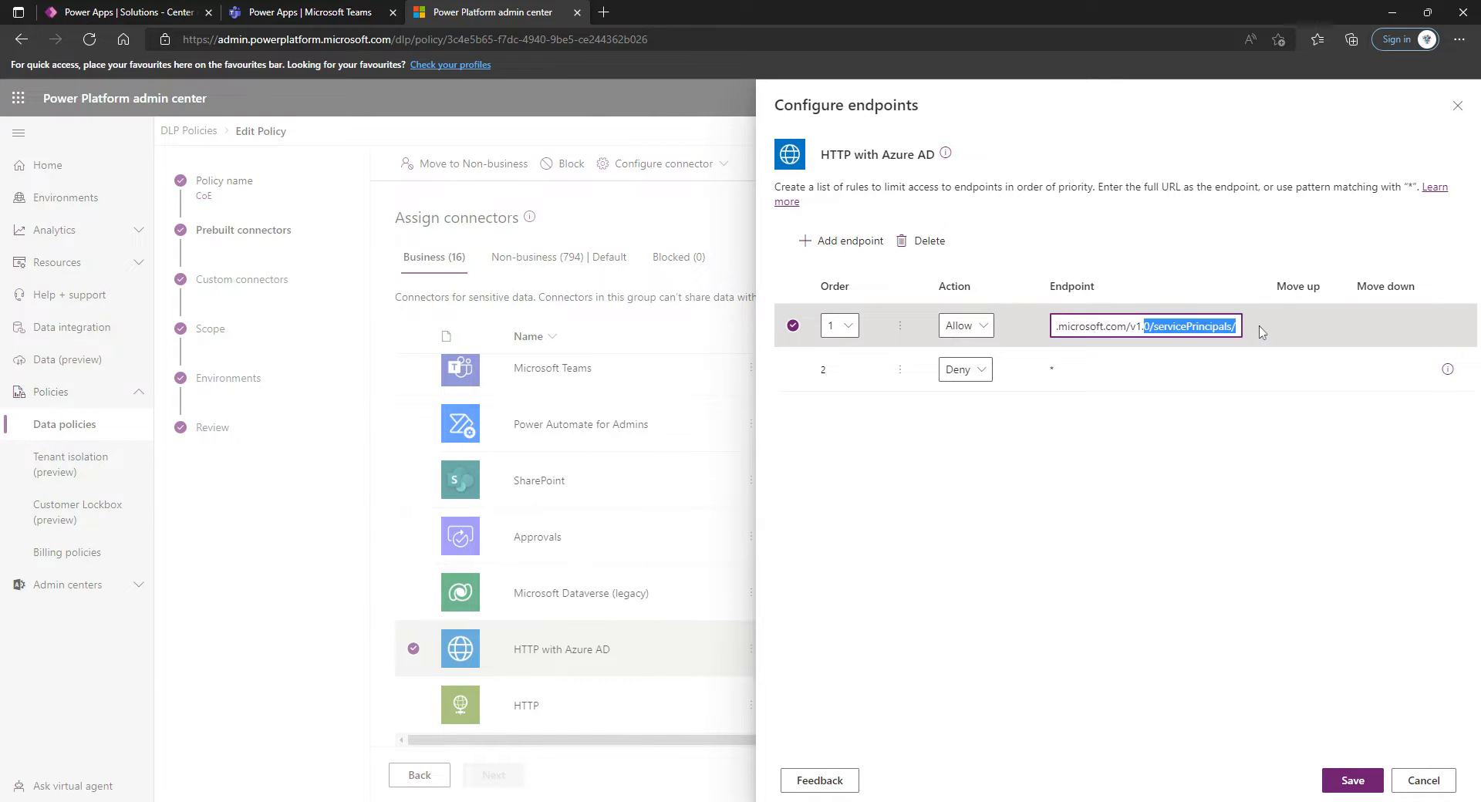
{"action": "left_click", "coordinate": [1198, 327]}
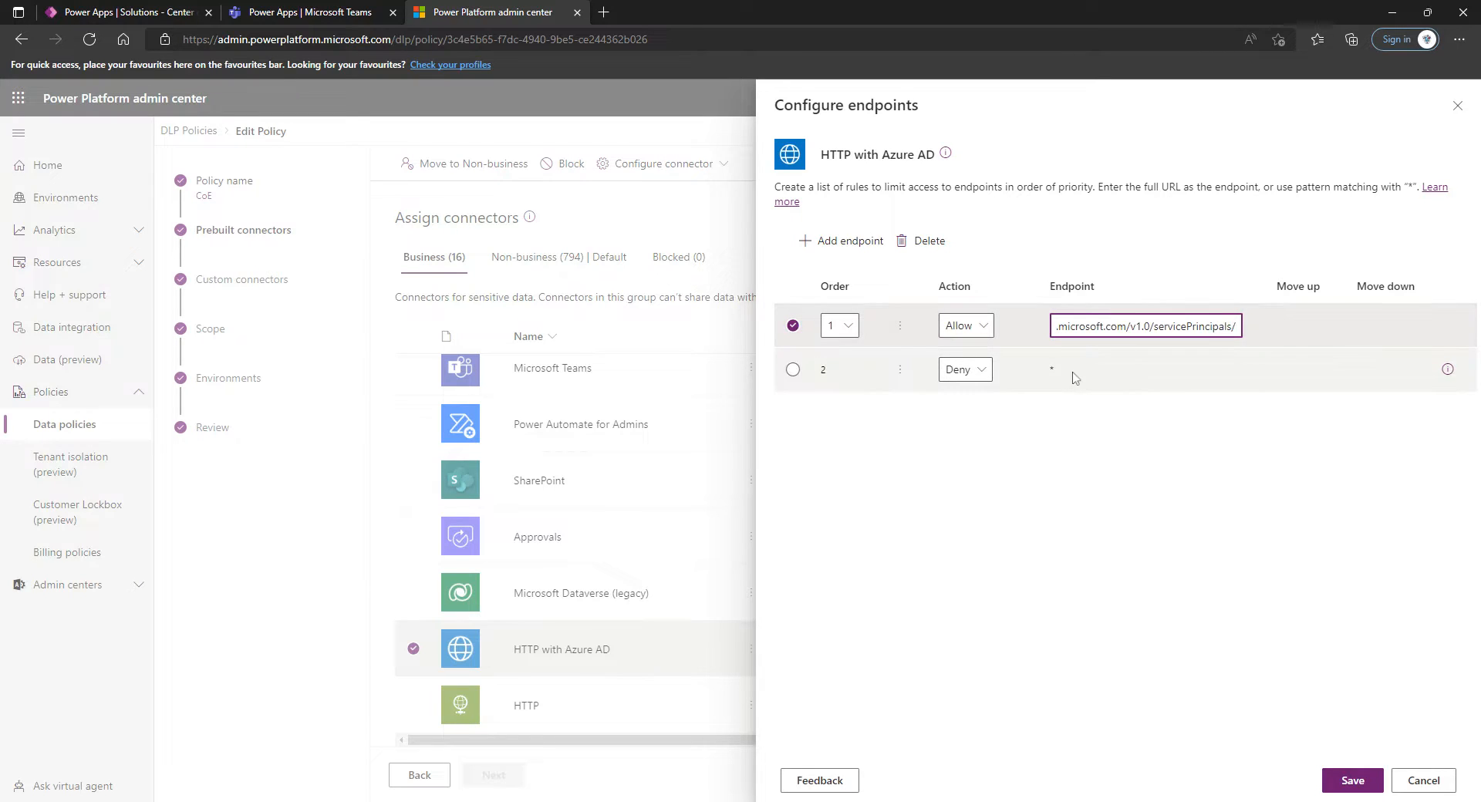
{"action": "type", "text": "*"}
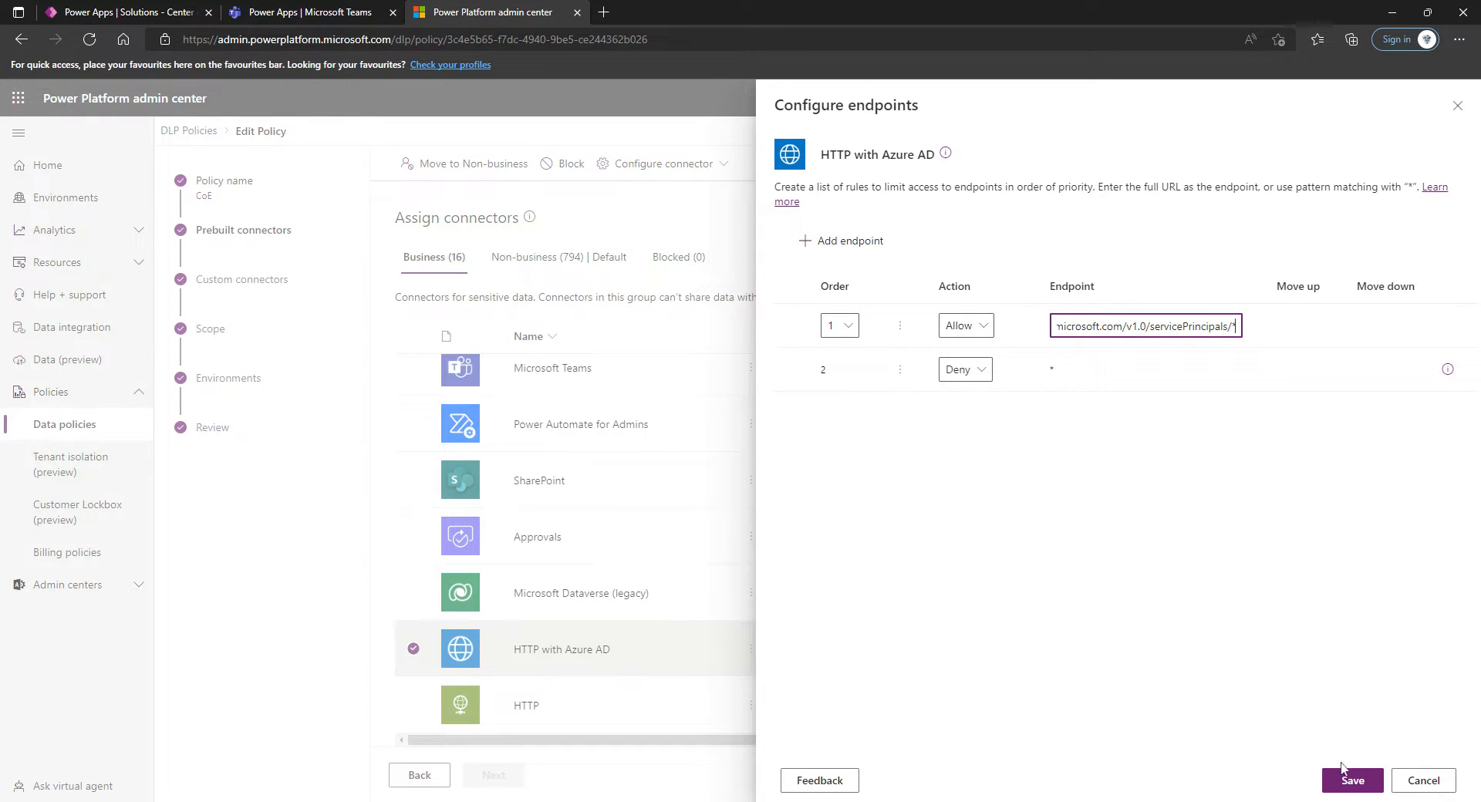
{"action": "left_click", "coordinate": [1355, 782]}
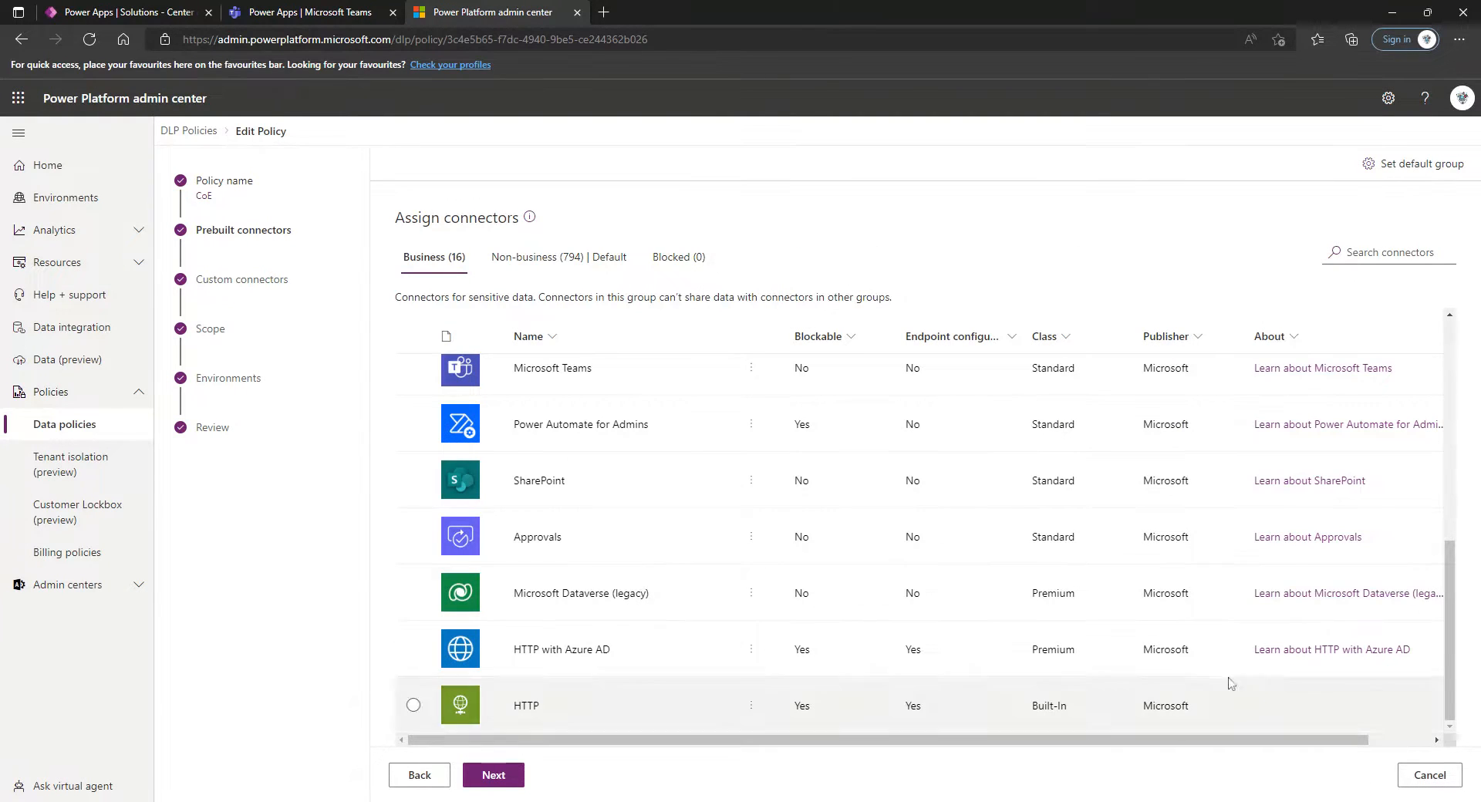
- Go through the remaining policy pages without changes and update the CoE data policy
{"action": "left_click", "coordinate": [486, 777]}
{"action": "left_click", "coordinate": [485, 776]}
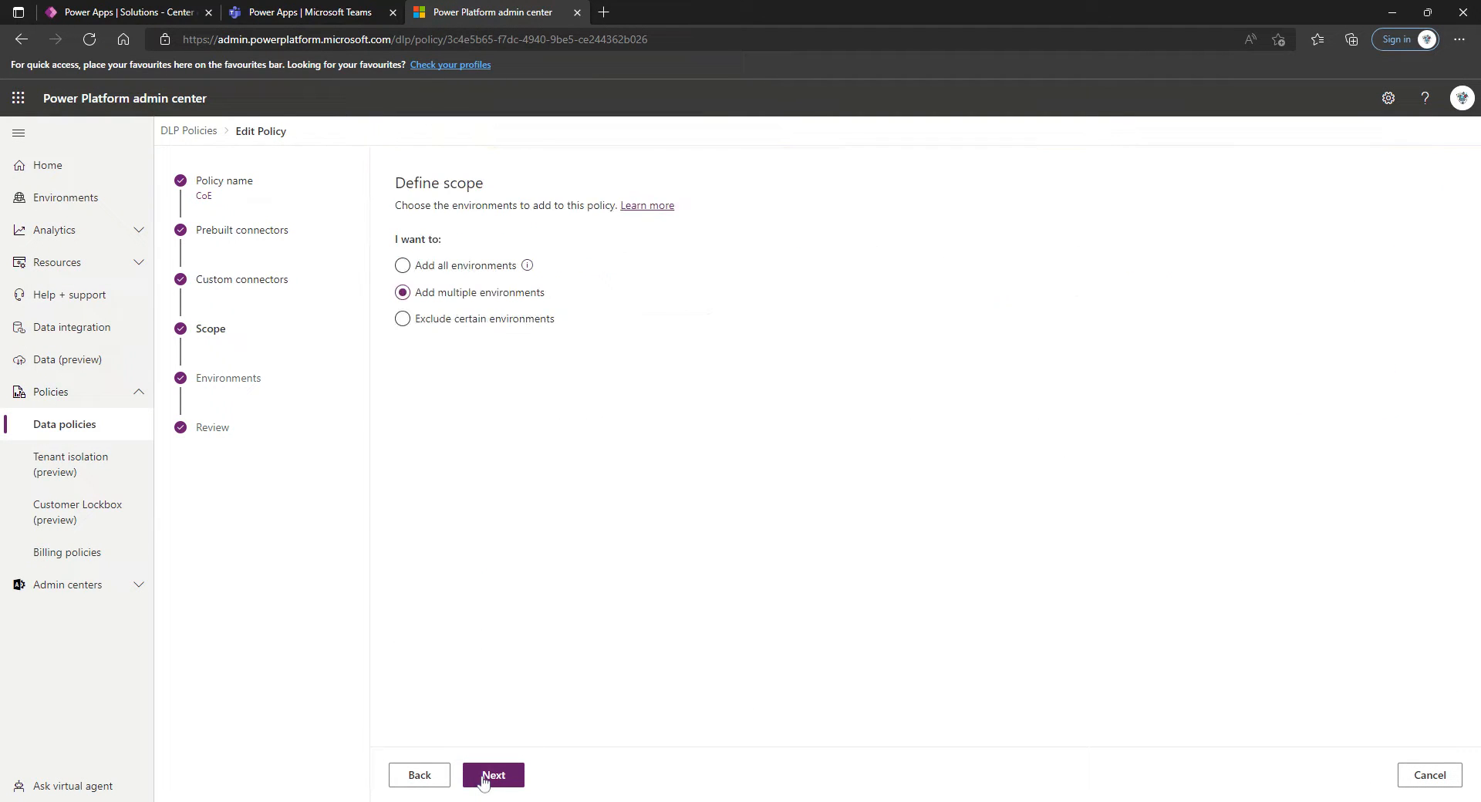
{"action": "left_click", "coordinate": [484, 776]}
{"action": "left_click", "coordinate": [484, 776]}
{"action": "left_click", "coordinate": [483, 777]}
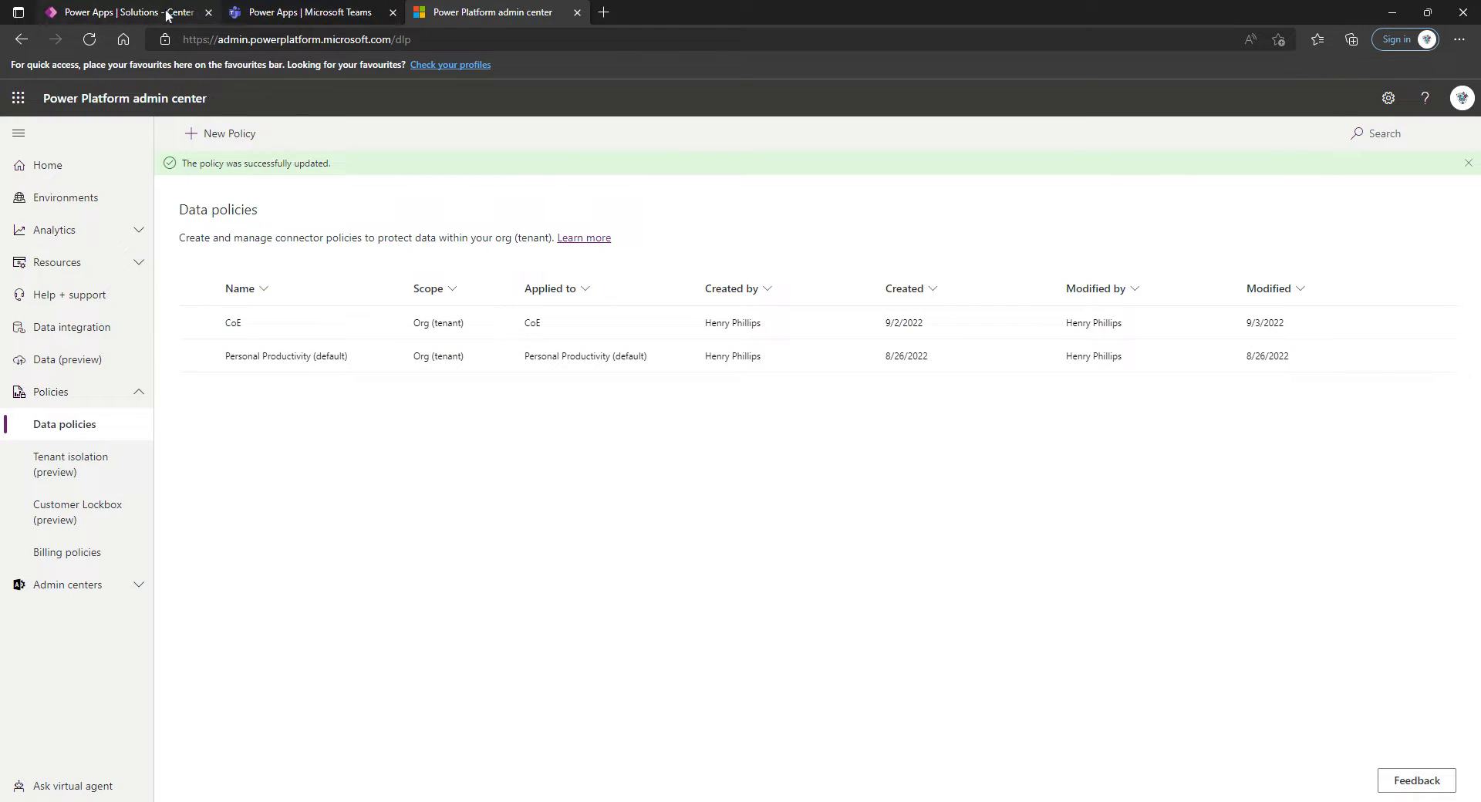
- Return to the solution's cloud flows in Power Apps, search for "helper" and try to turn on HELPER - Maker Check
{"action": "left_click", "coordinate": [191, 14]}
{"action": "left_click", "coordinate": [31, 132]}
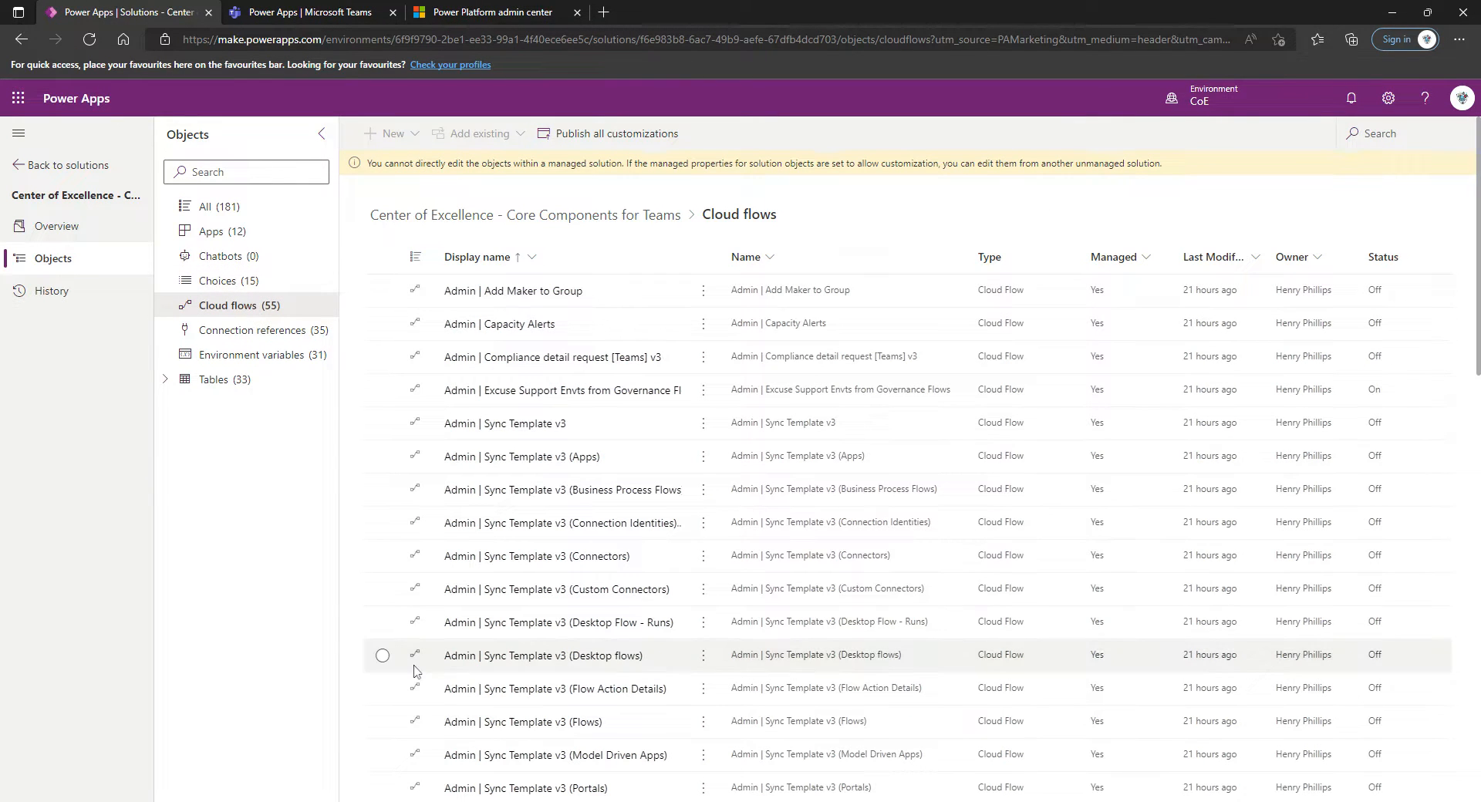
{"action": "left_click", "coordinate": [1374, 133]}
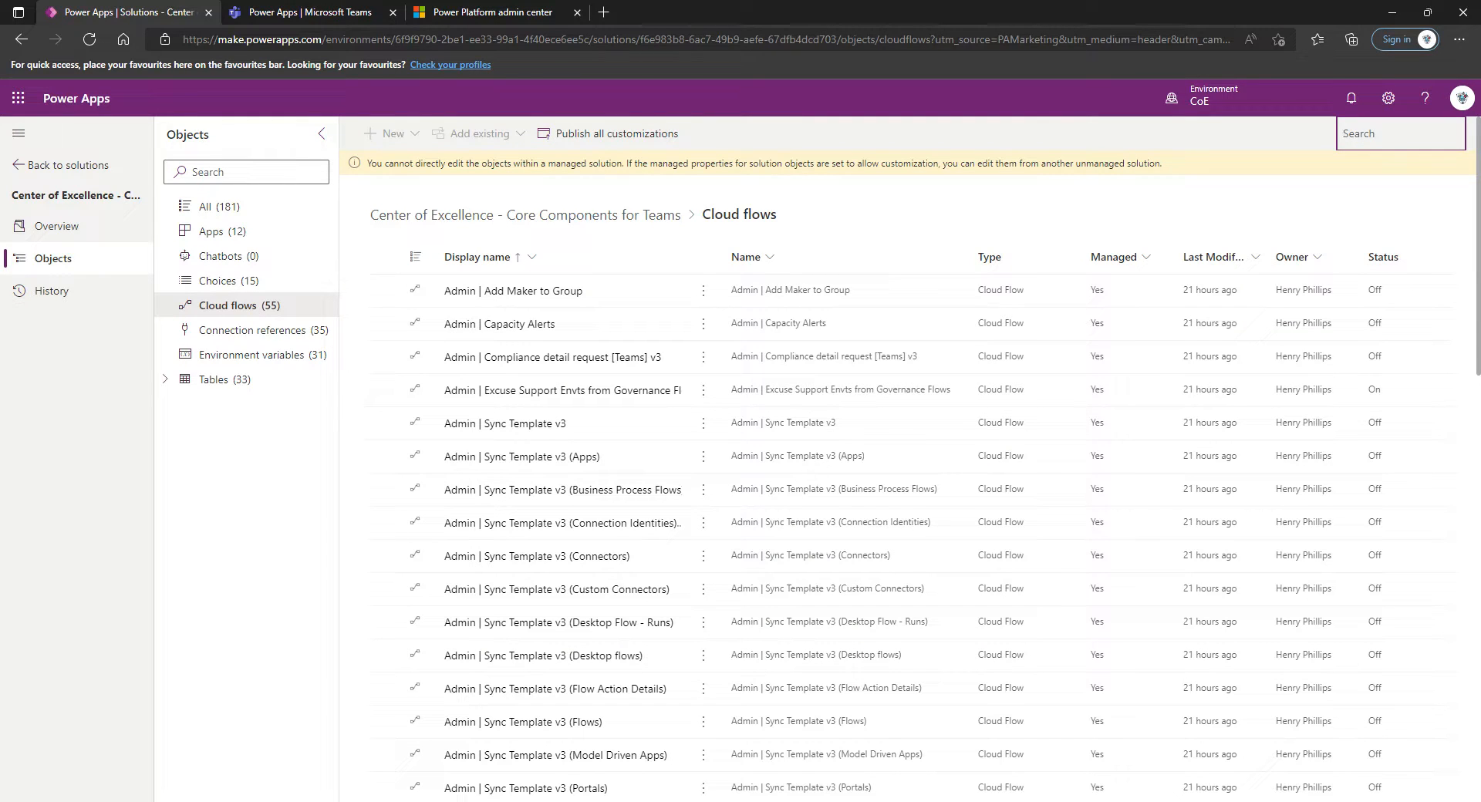
{"action": "type", "text": "helper"}
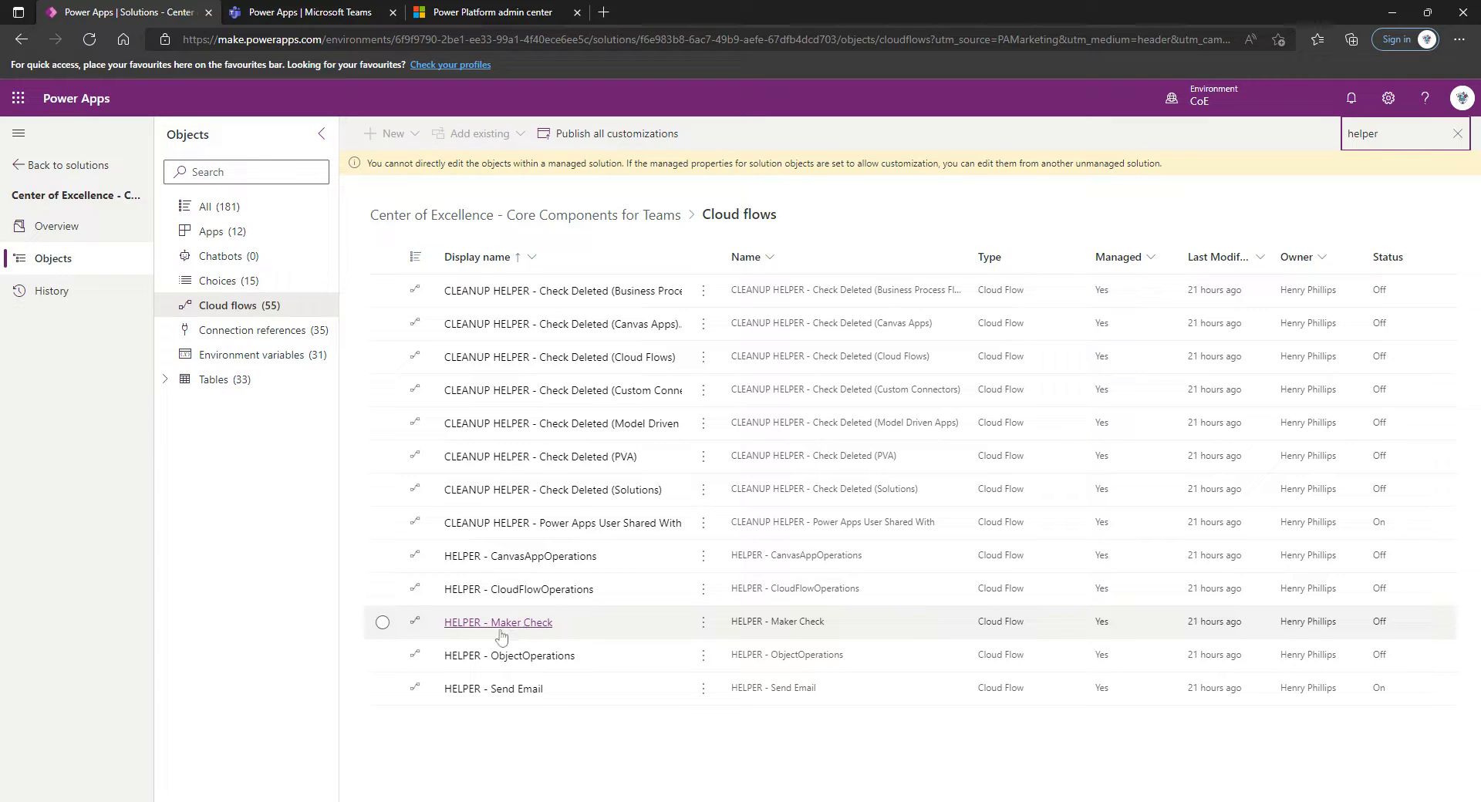
{"action": "left_click", "coordinate": [383, 622]}
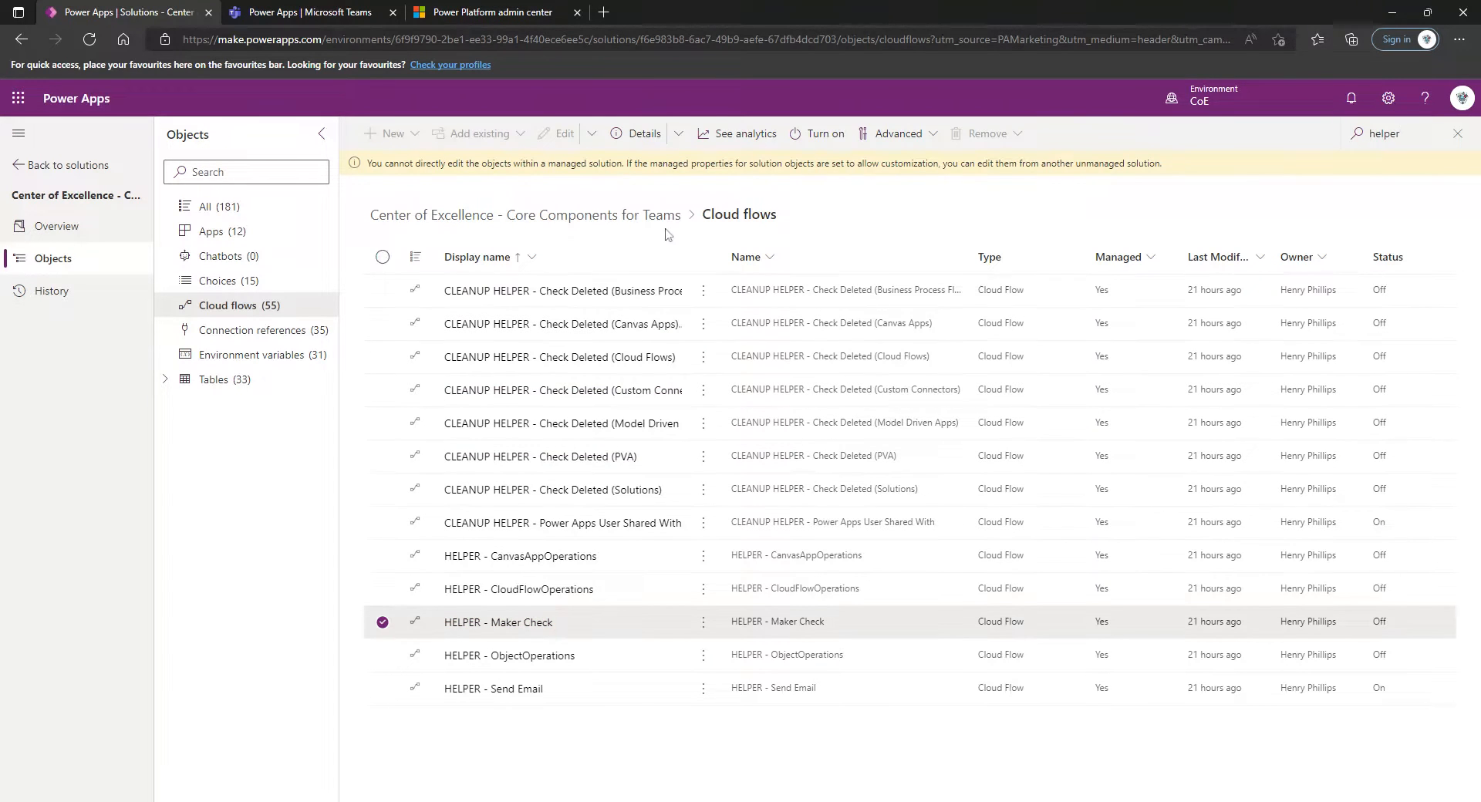
{"action": "left_click", "coordinate": [820, 133]}
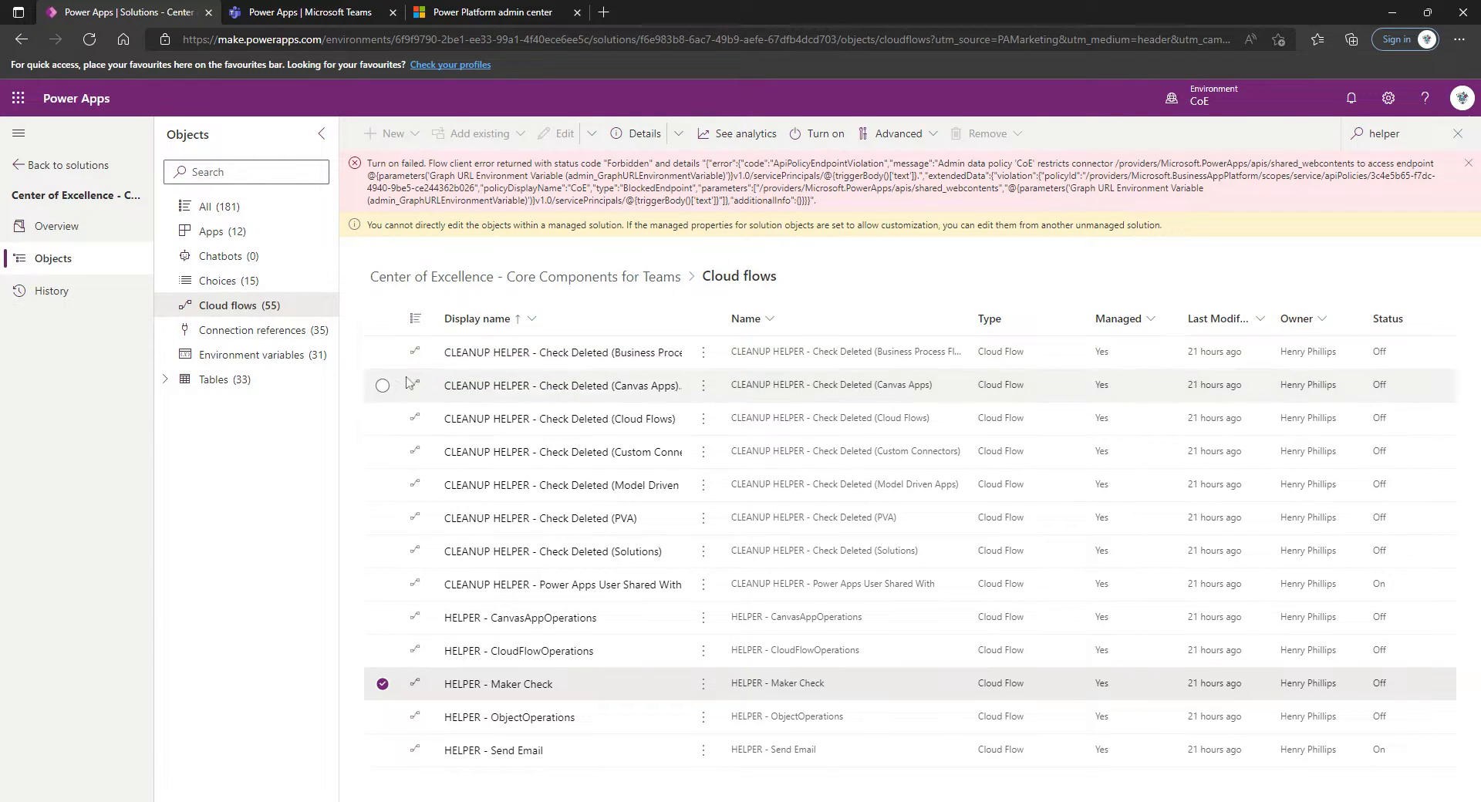
- Examine the Graph URL Environment Variable's definition in the solution and its current value in the Admin - Command Center app
{"action": "left_click", "coordinate": [256, 354]}
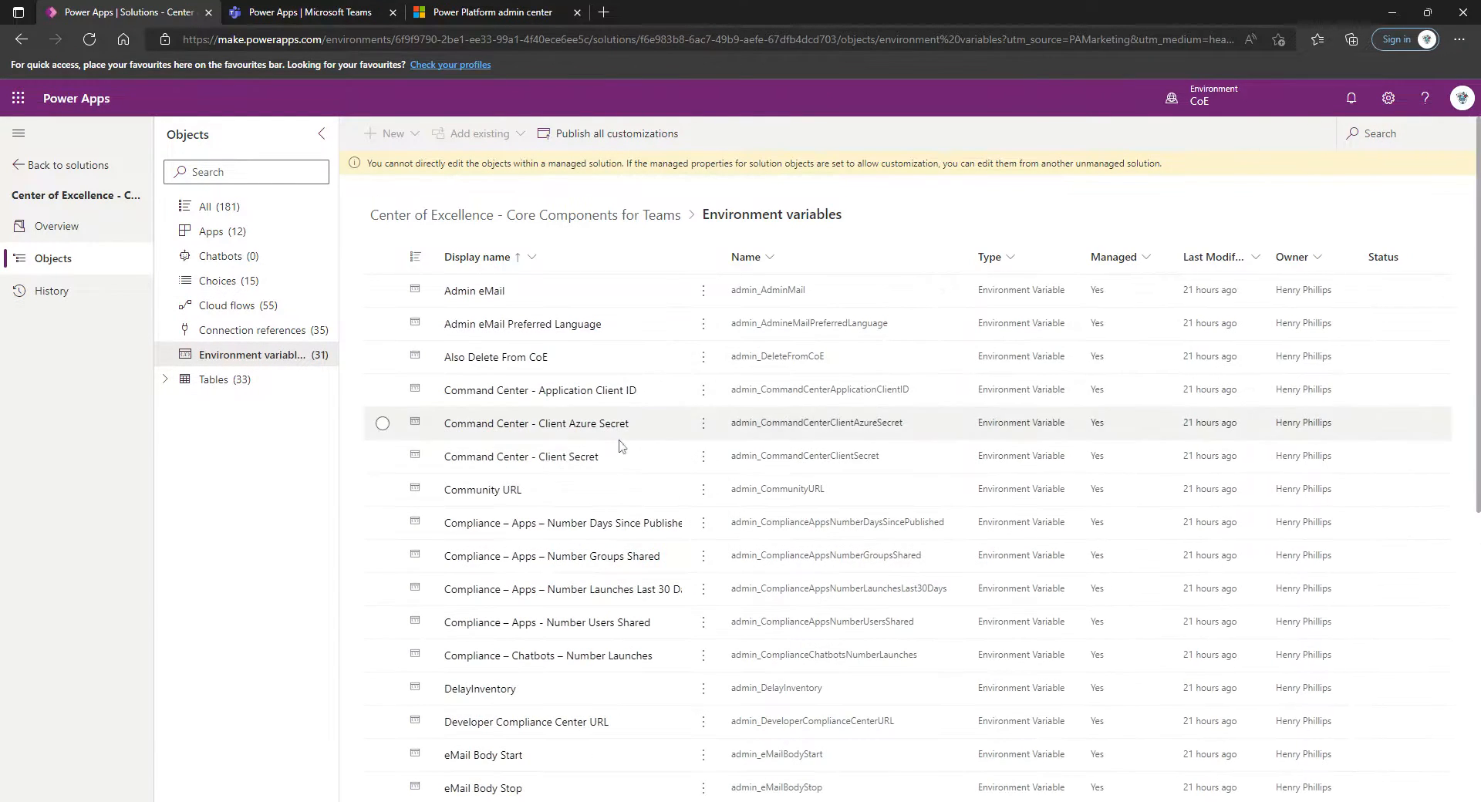
{"action": "scroll", "coordinate": [625, 451], "scroll_direction": "down", "scroll_amount": 6}
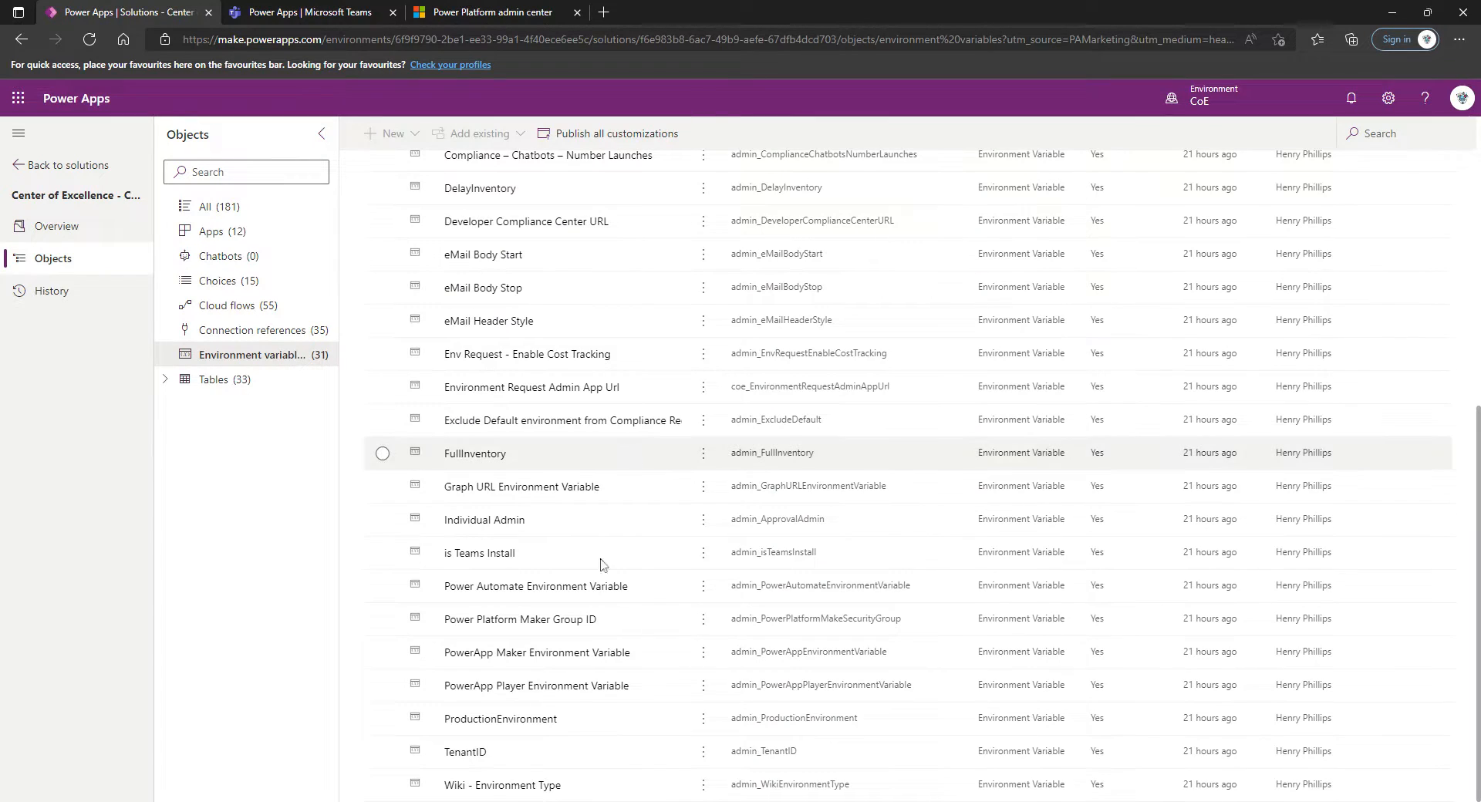
{"action": "left_click", "coordinate": [543, 489]}
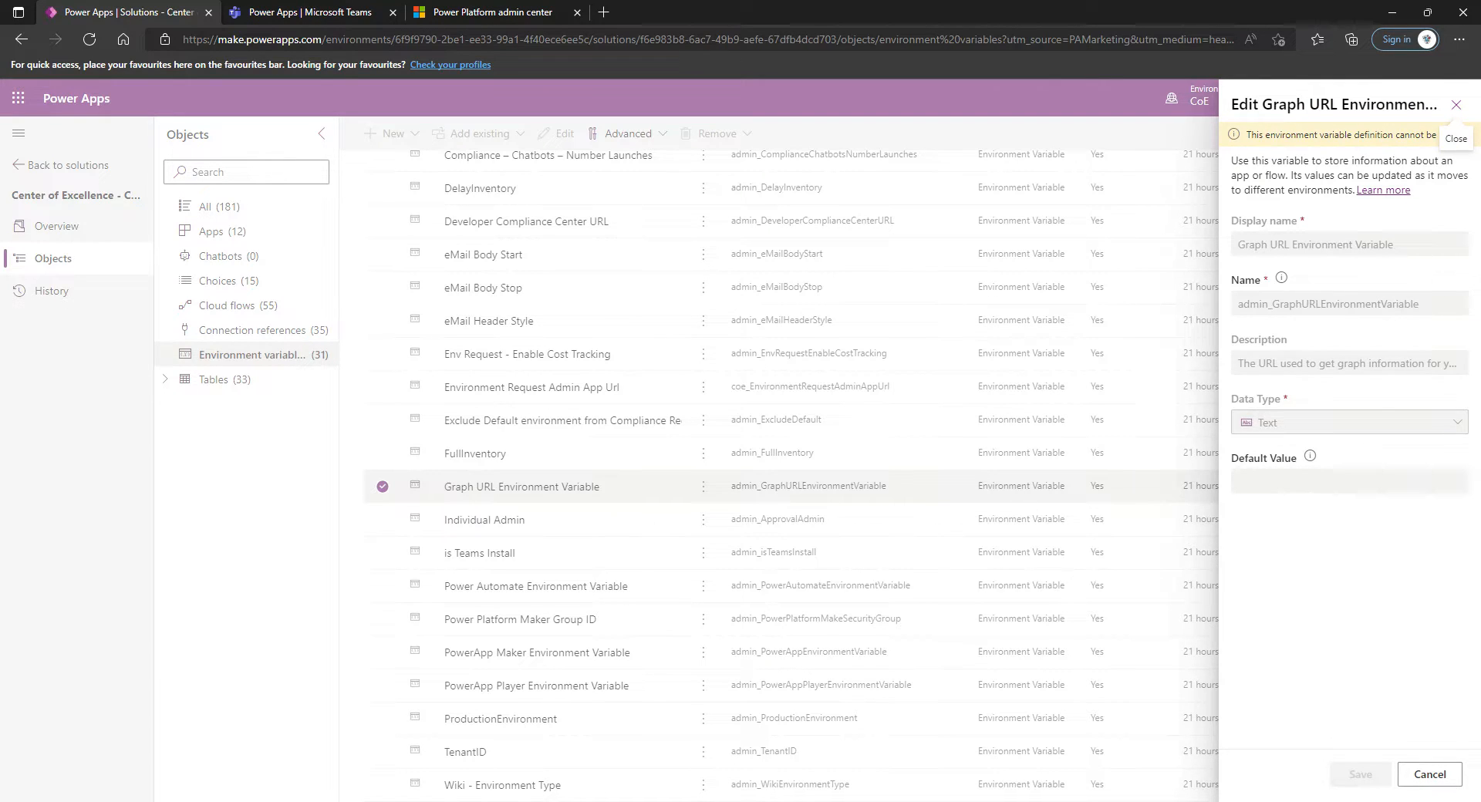
{"action": "left_click", "coordinate": [1468, 134]}
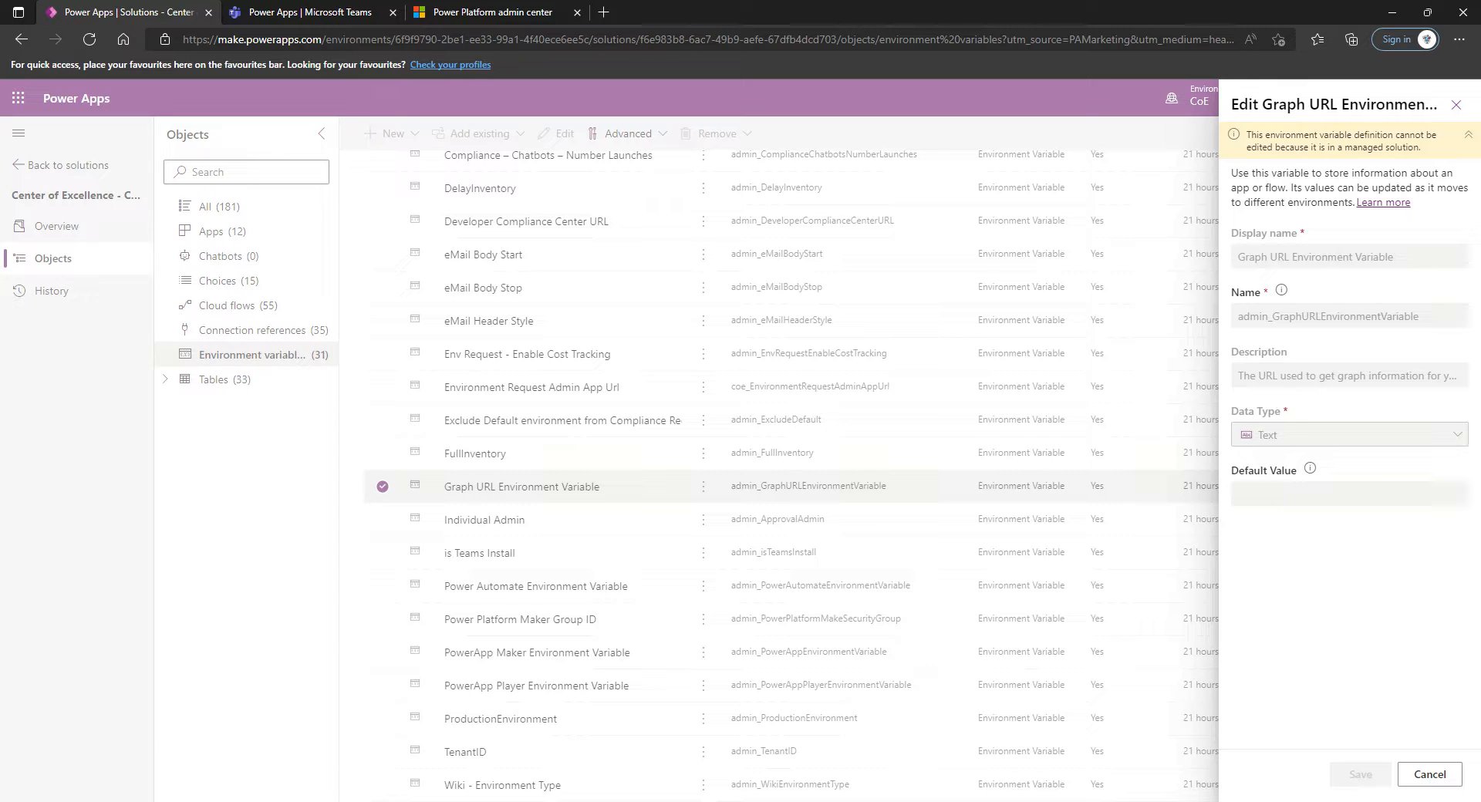
{"action": "left_click", "coordinate": [1456, 104]}
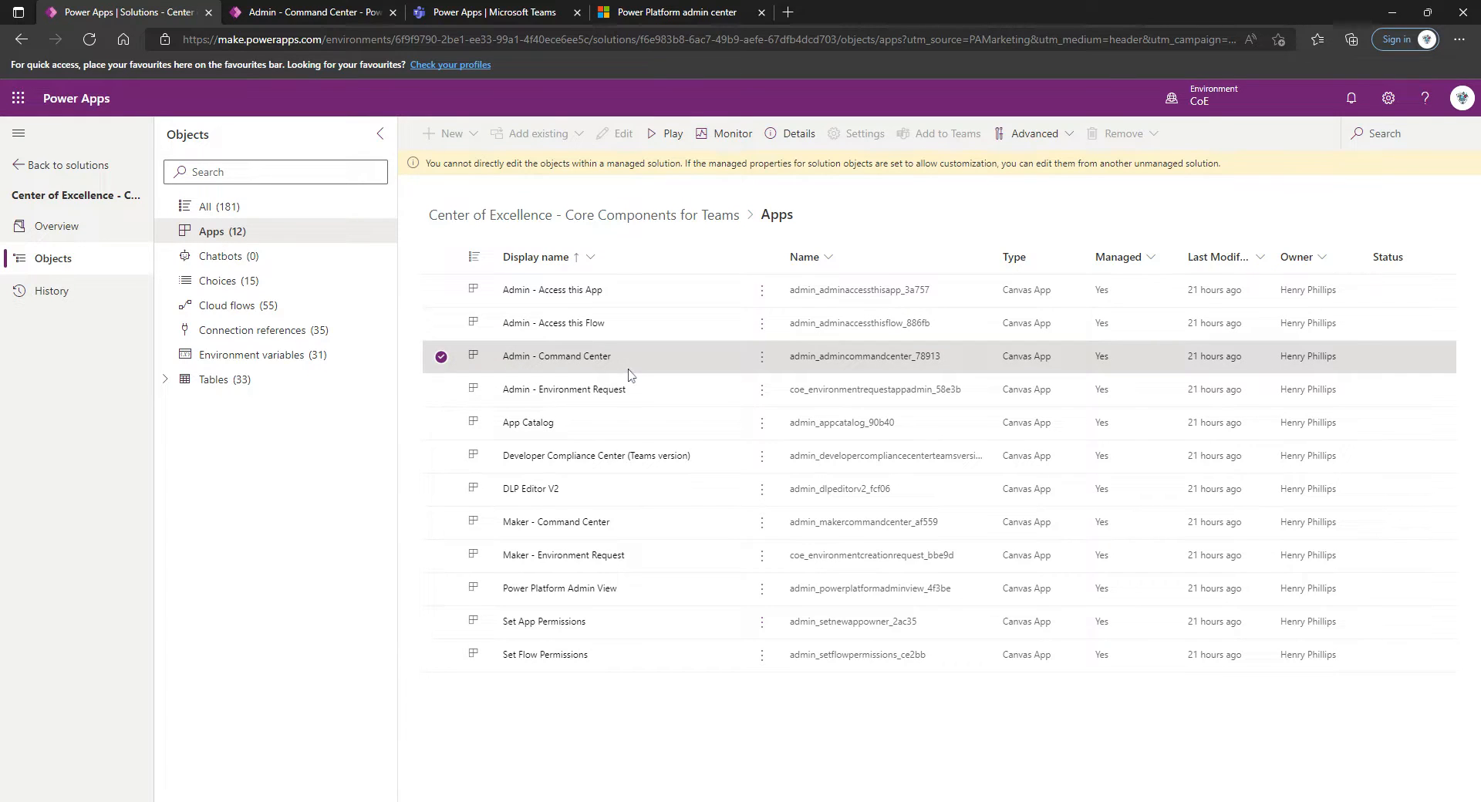
{"action": "left_click", "coordinate": [309, 12]}
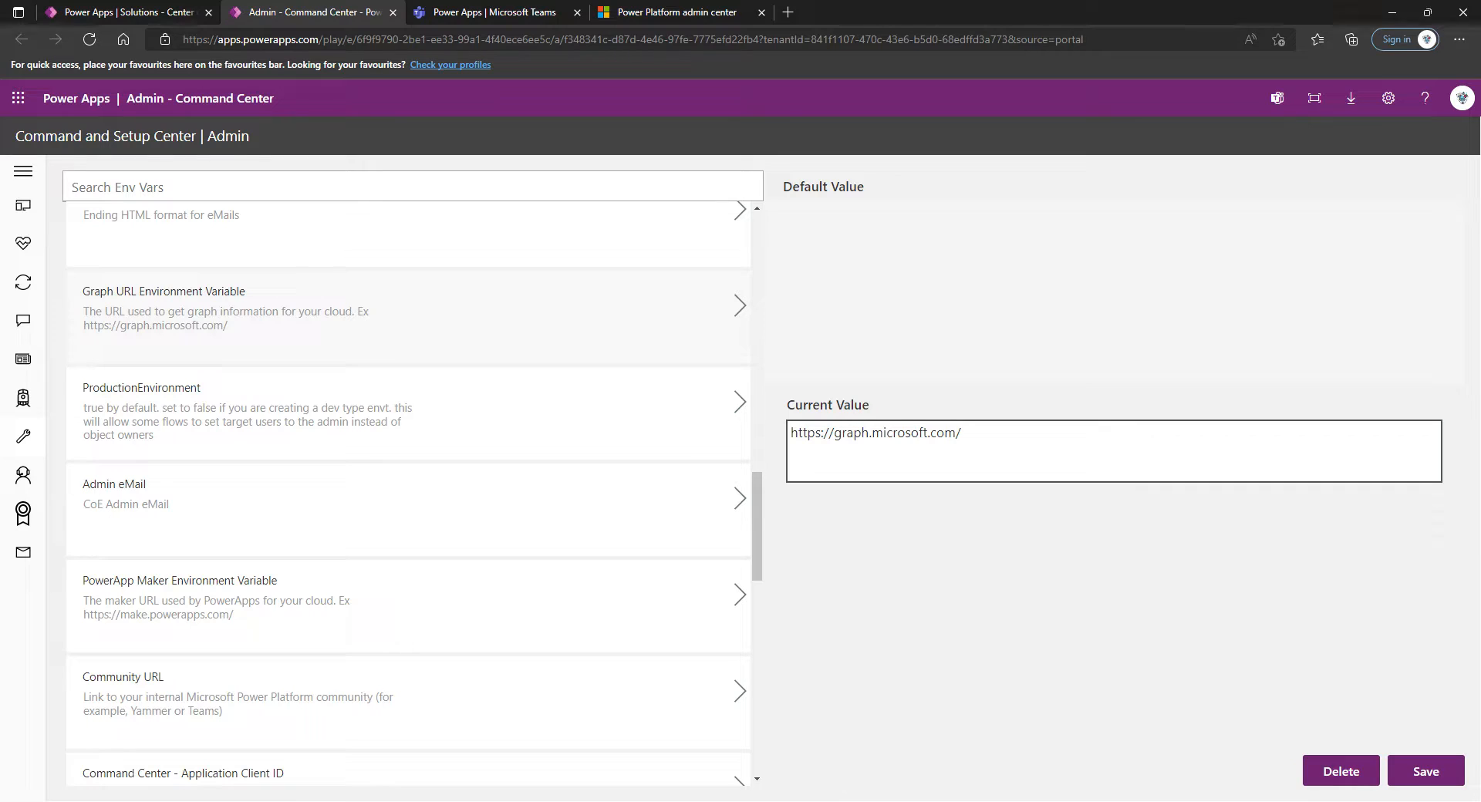
- Edit the CoE data policy in Power Platform admin center and open the endpoint configuration of the HTTP with Azure AD business connector
{"action": "left_click", "coordinate": [710, 12]}
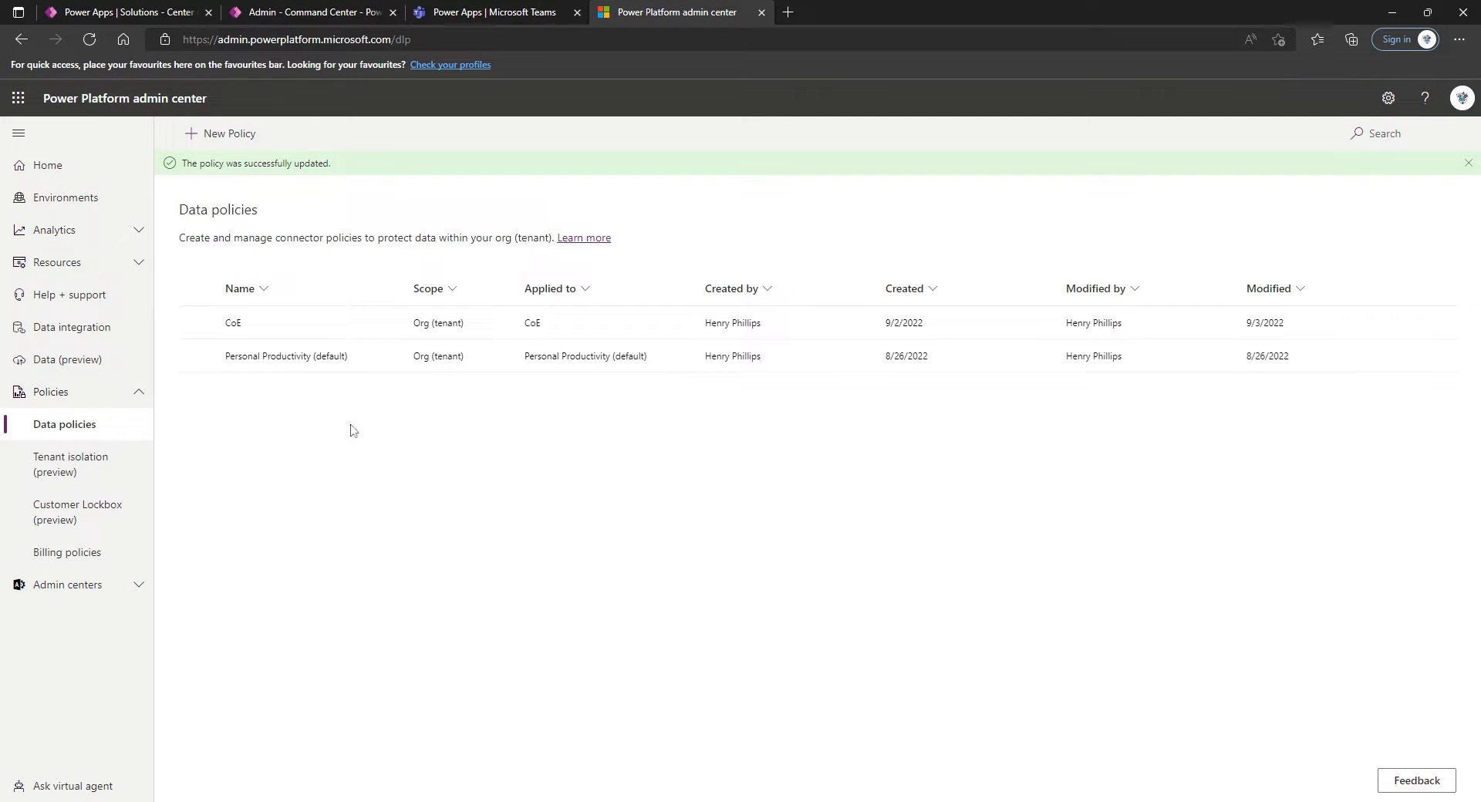
{"action": "left_click", "coordinate": [197, 323]}
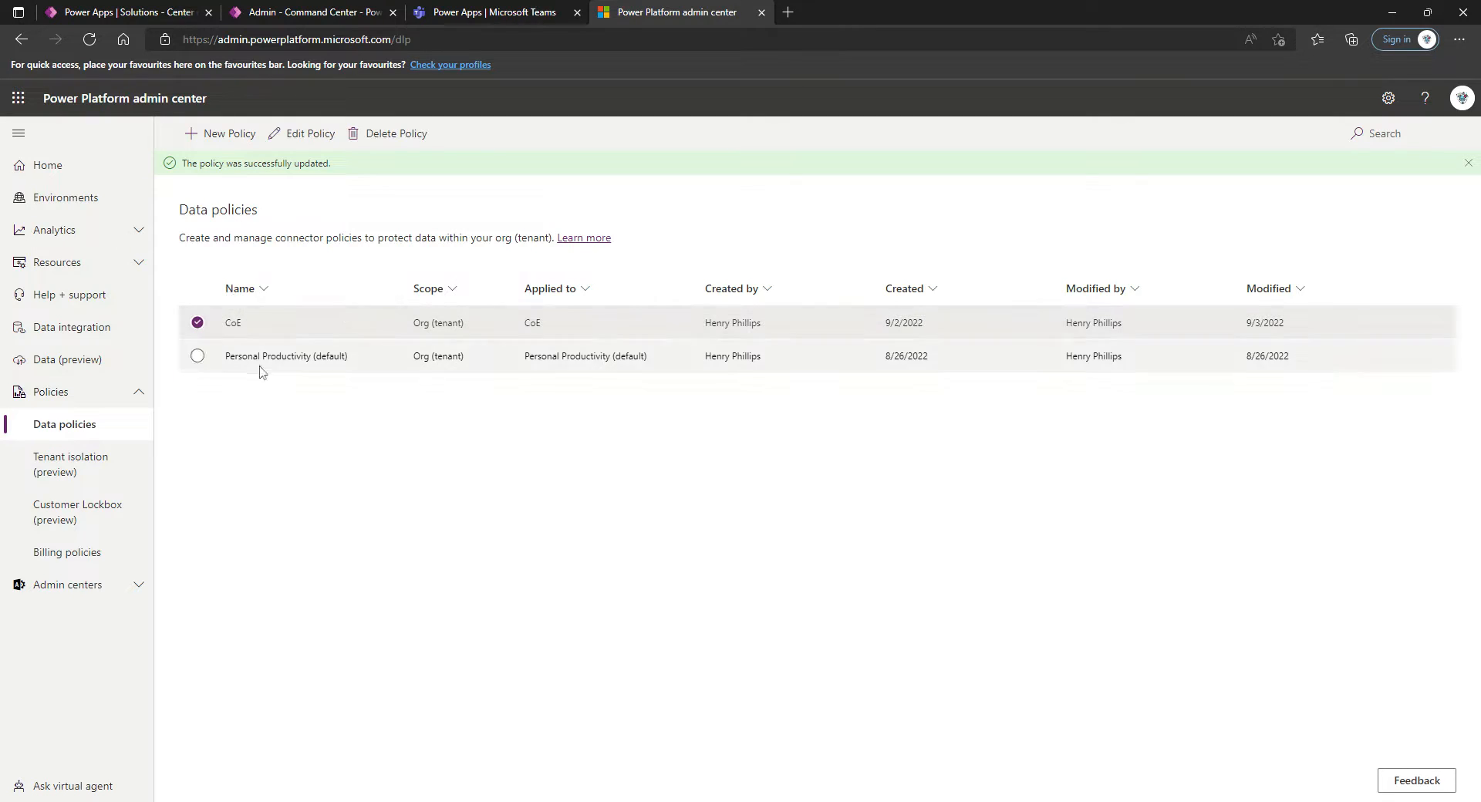
{"action": "left_click", "coordinate": [305, 132]}
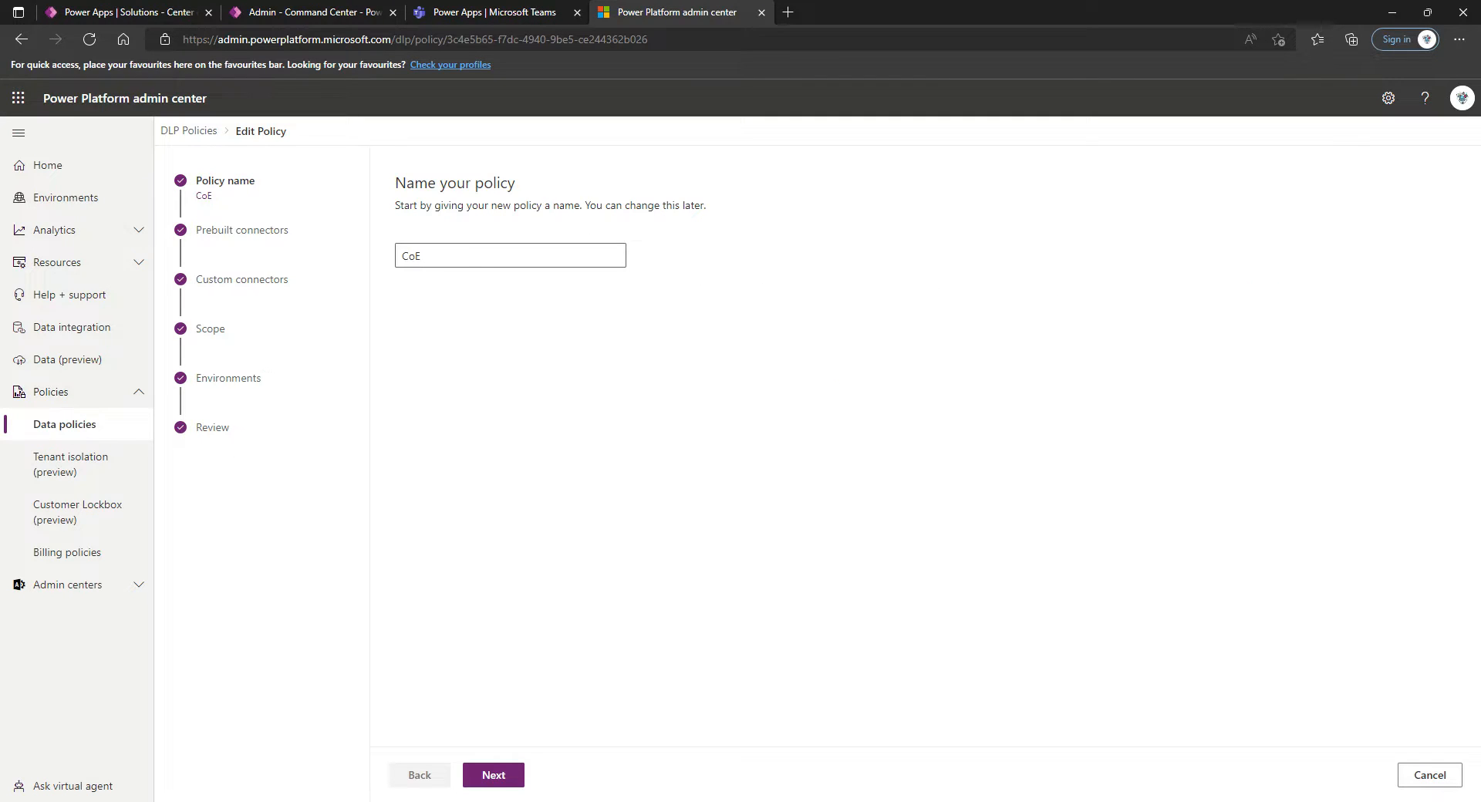
{"action": "left_click", "coordinate": [495, 776]}
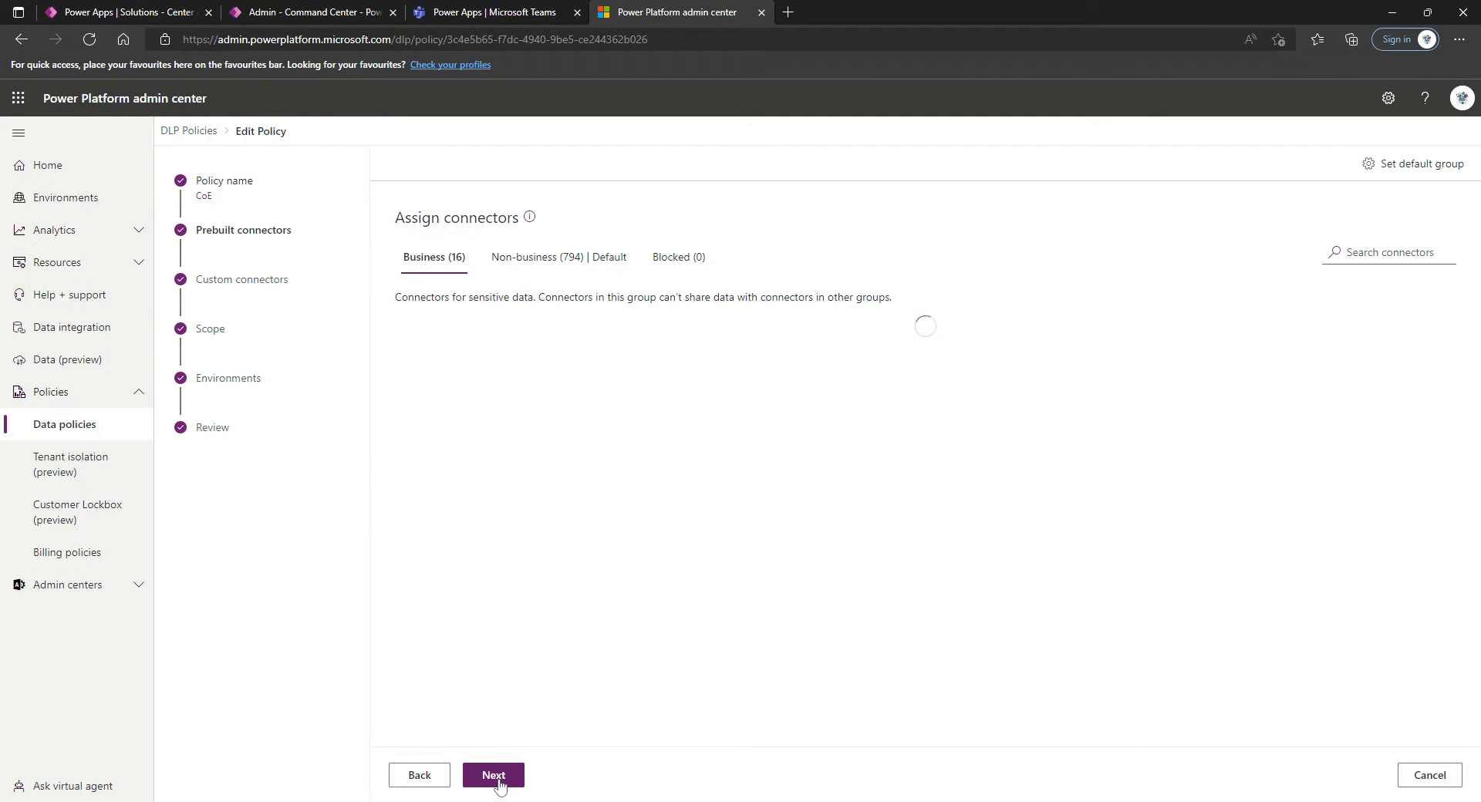
{"action": "scroll", "coordinate": [409, 463], "scroll_direction": "down", "scroll_amount": 5}
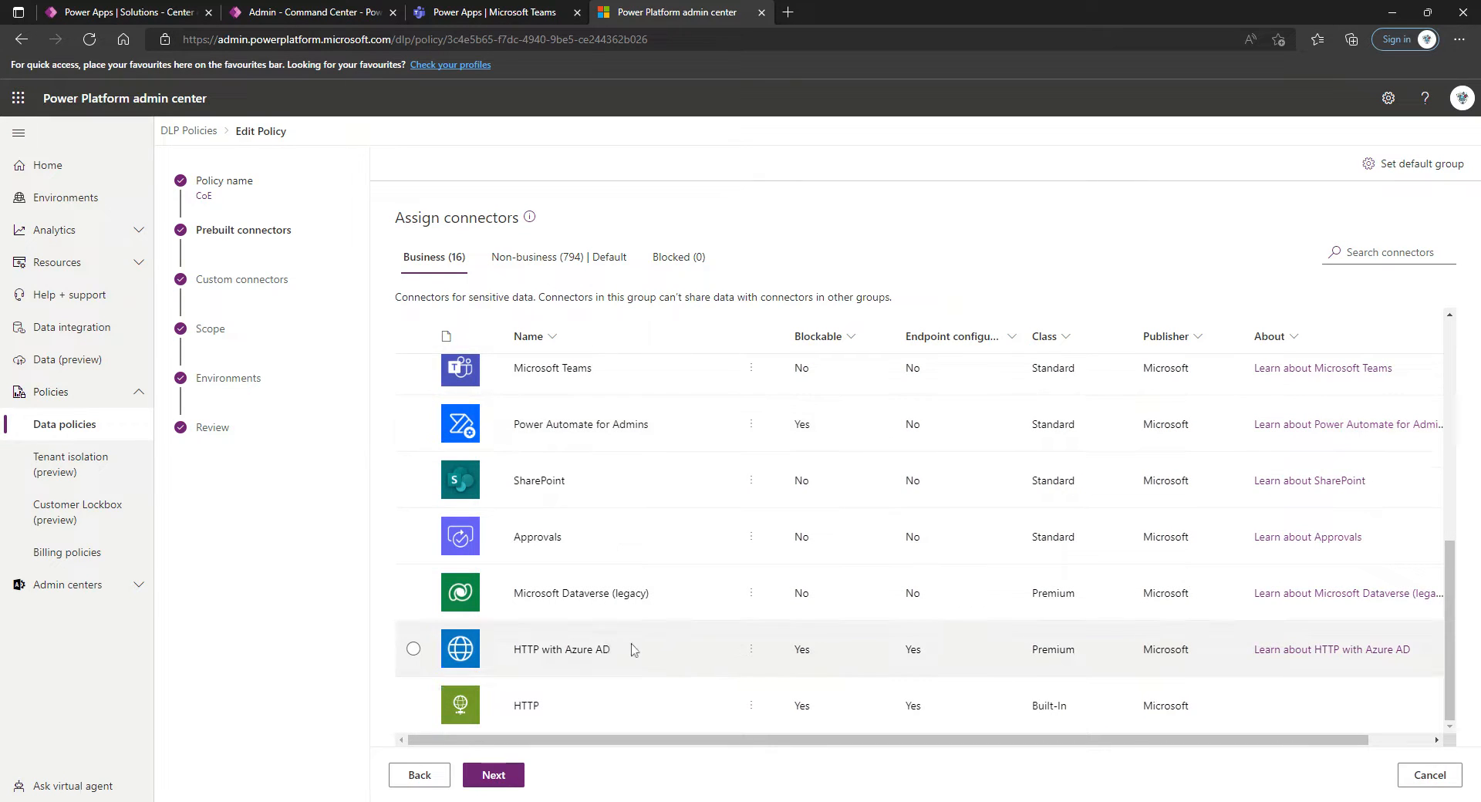
{"action": "left_click", "coordinate": [634, 651]}
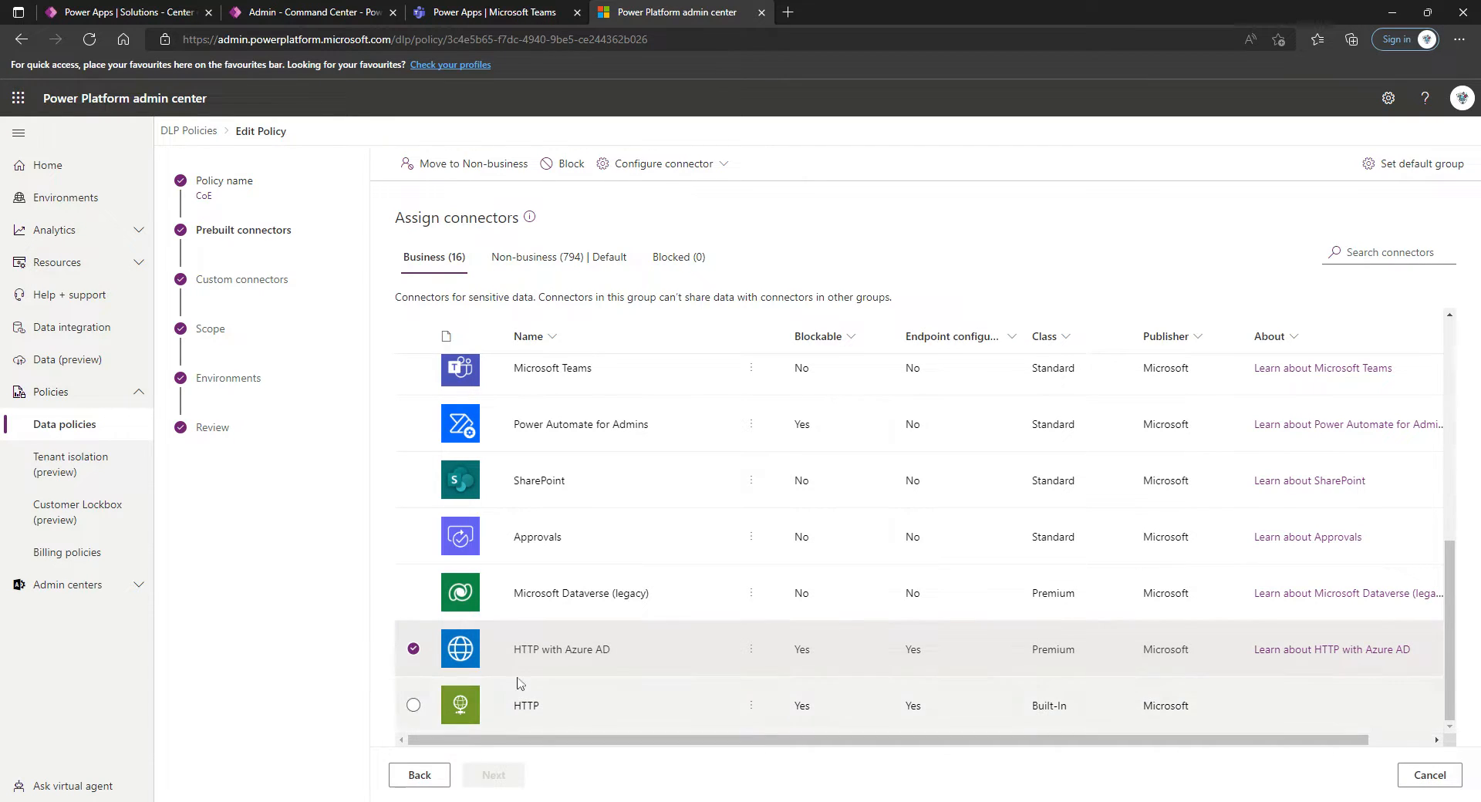
{"action": "left_click", "coordinate": [665, 165]}
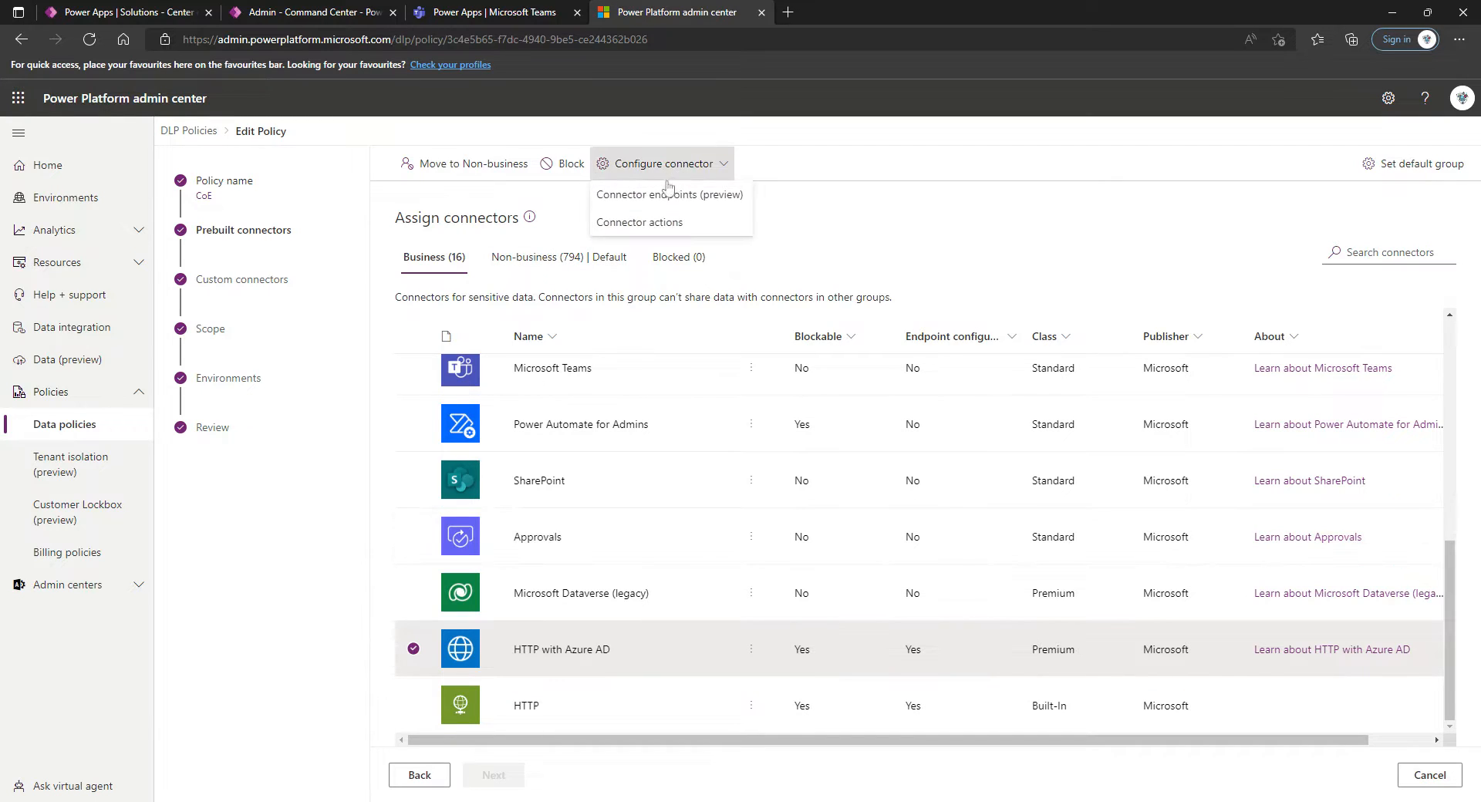
{"action": "left_click", "coordinate": [668, 194]}
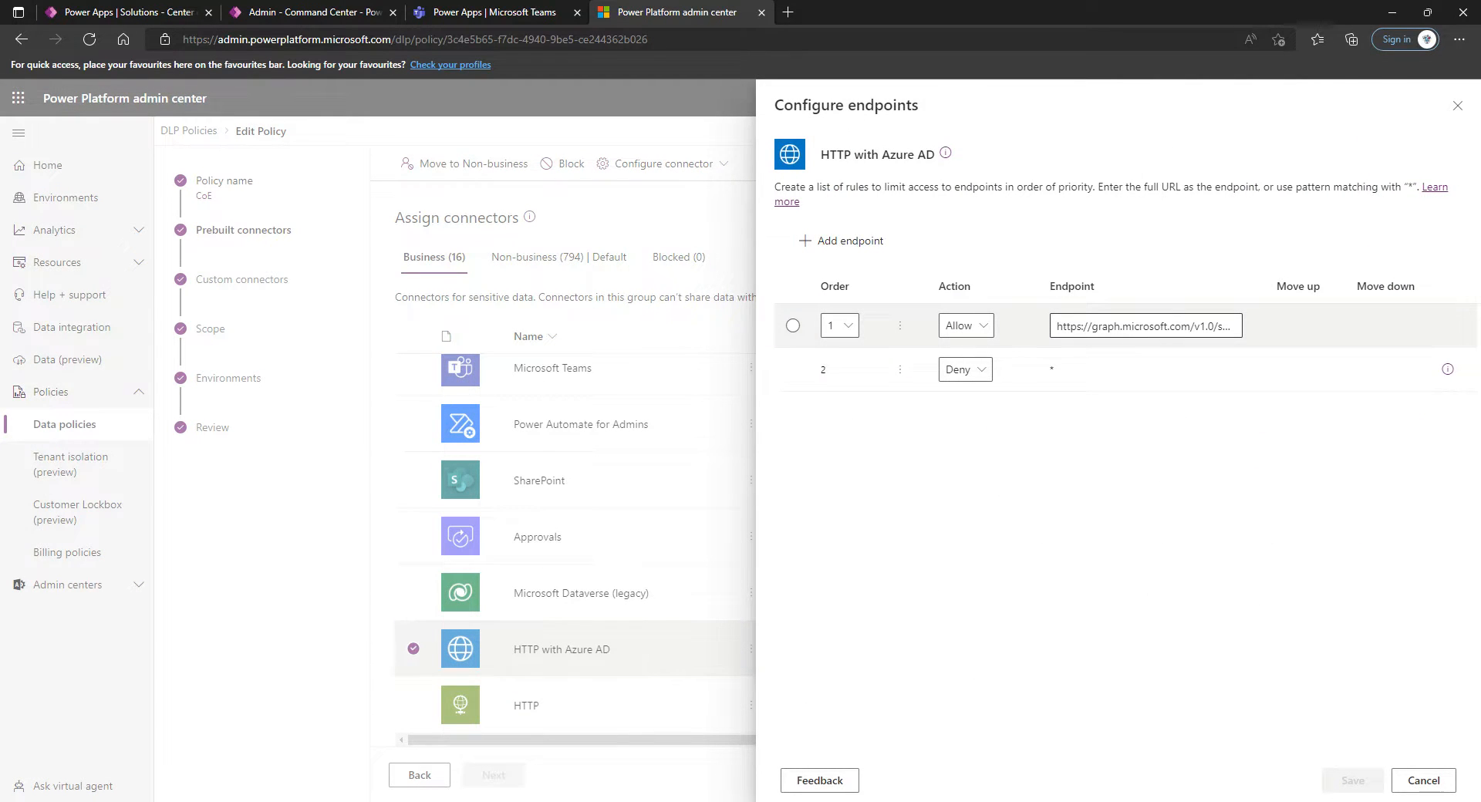
- Compare the allowed HTTP with Azure AD endpoint with the Graph URL in Admin - Command Center, and close the endpoint rules without changes
{"action": "left_click", "coordinate": [1174, 326]}
{"action": "key", "text": "ctrl+a"}
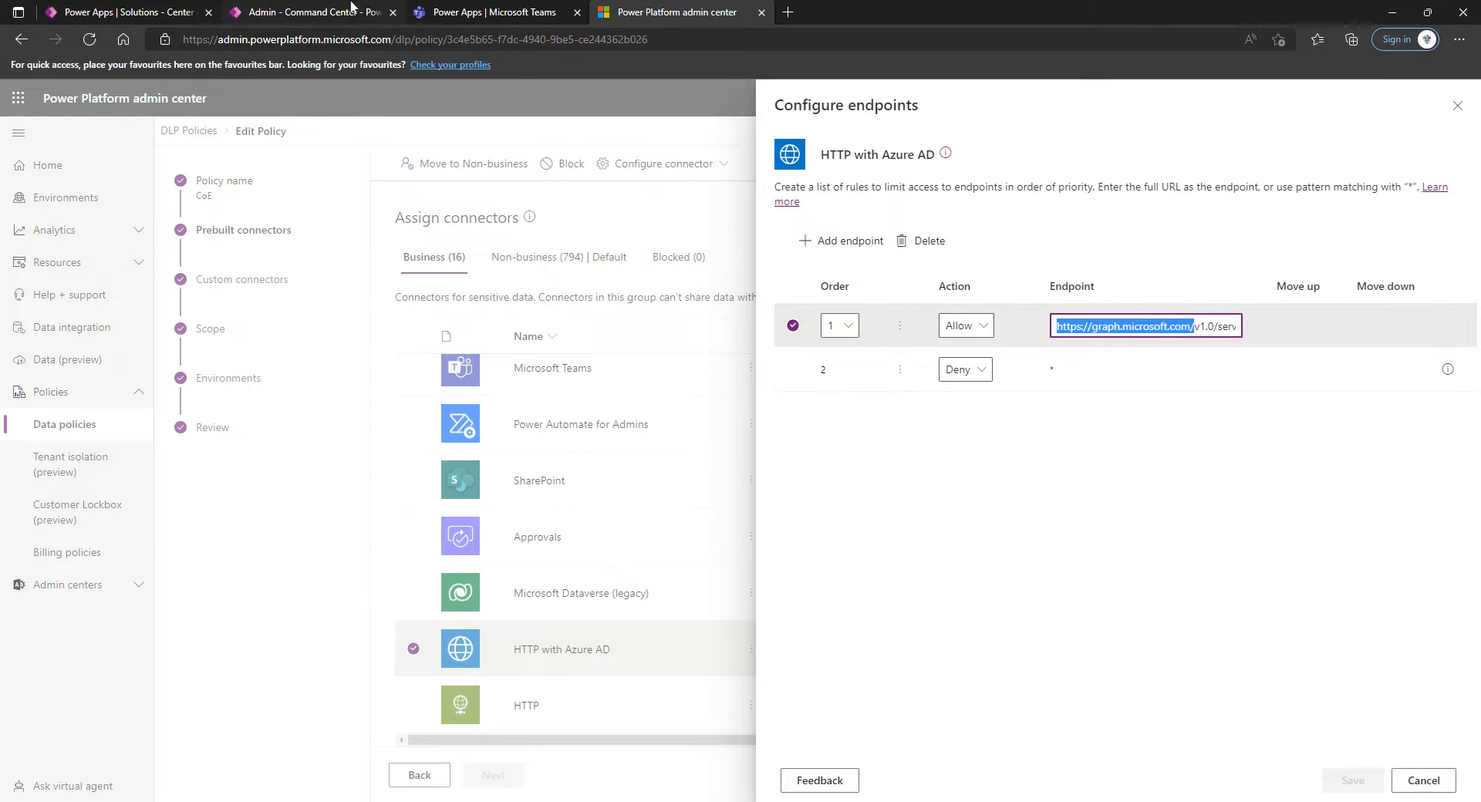
{"action": "left_click", "coordinate": [155, 12]}
{"action": "left_click", "coordinate": [255, 12]}
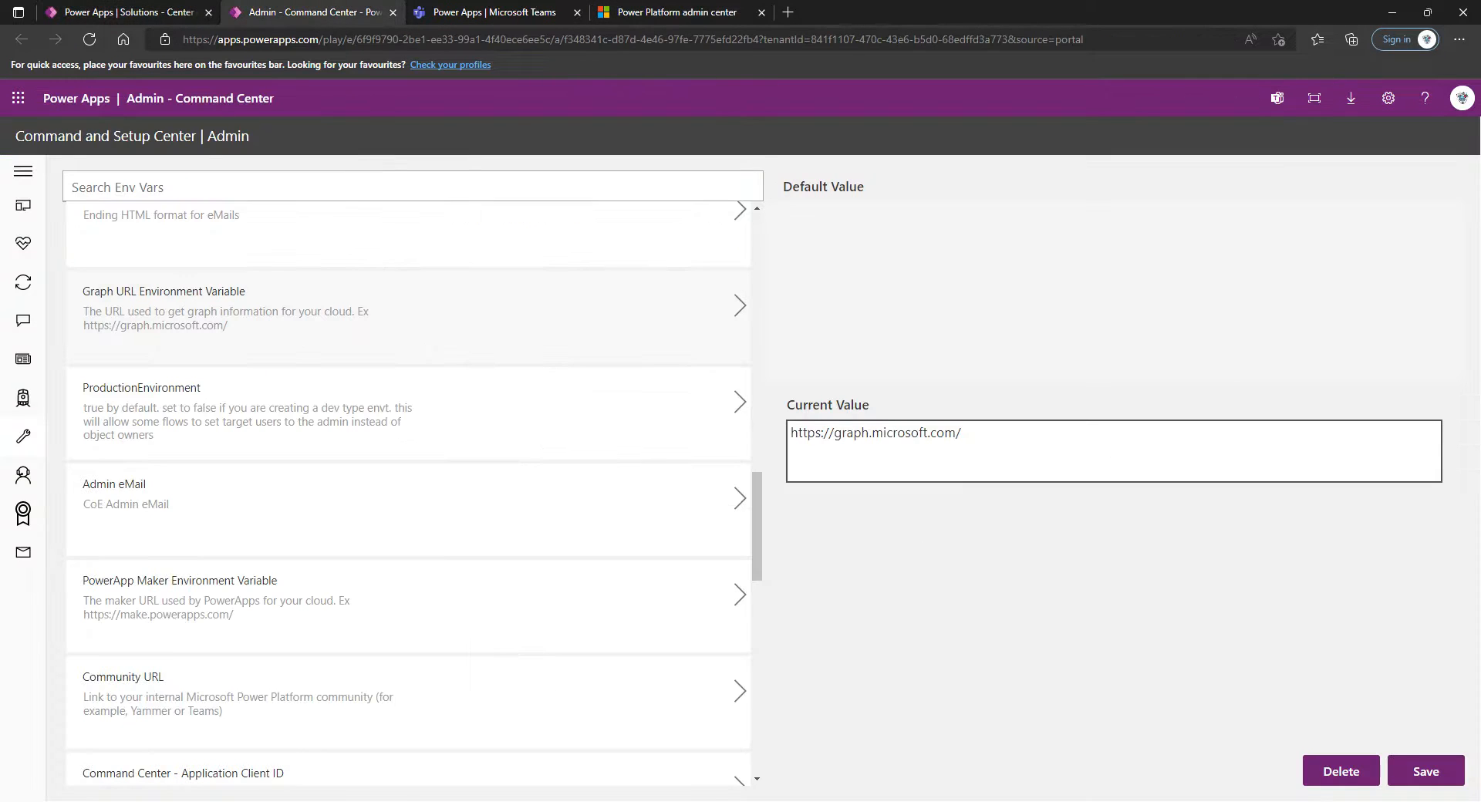
{"action": "left_click", "coordinate": [470, 11]}
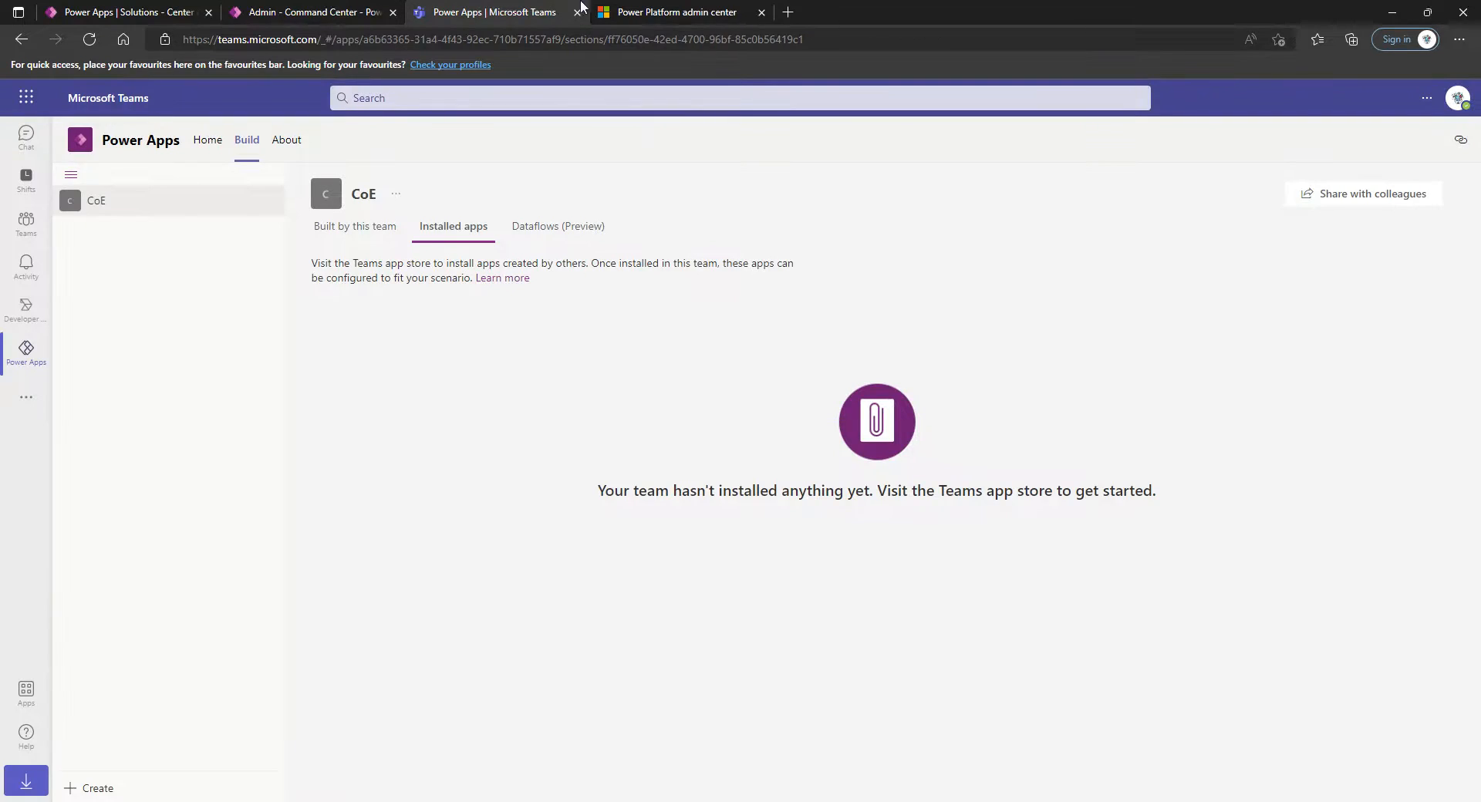
{"action": "left_click", "coordinate": [627, 17]}
{"action": "left_click_drag", "start_coordinate": [1203, 327], "coordinate": [1259, 334]}
{"action": "left_click", "coordinate": [1225, 327]}
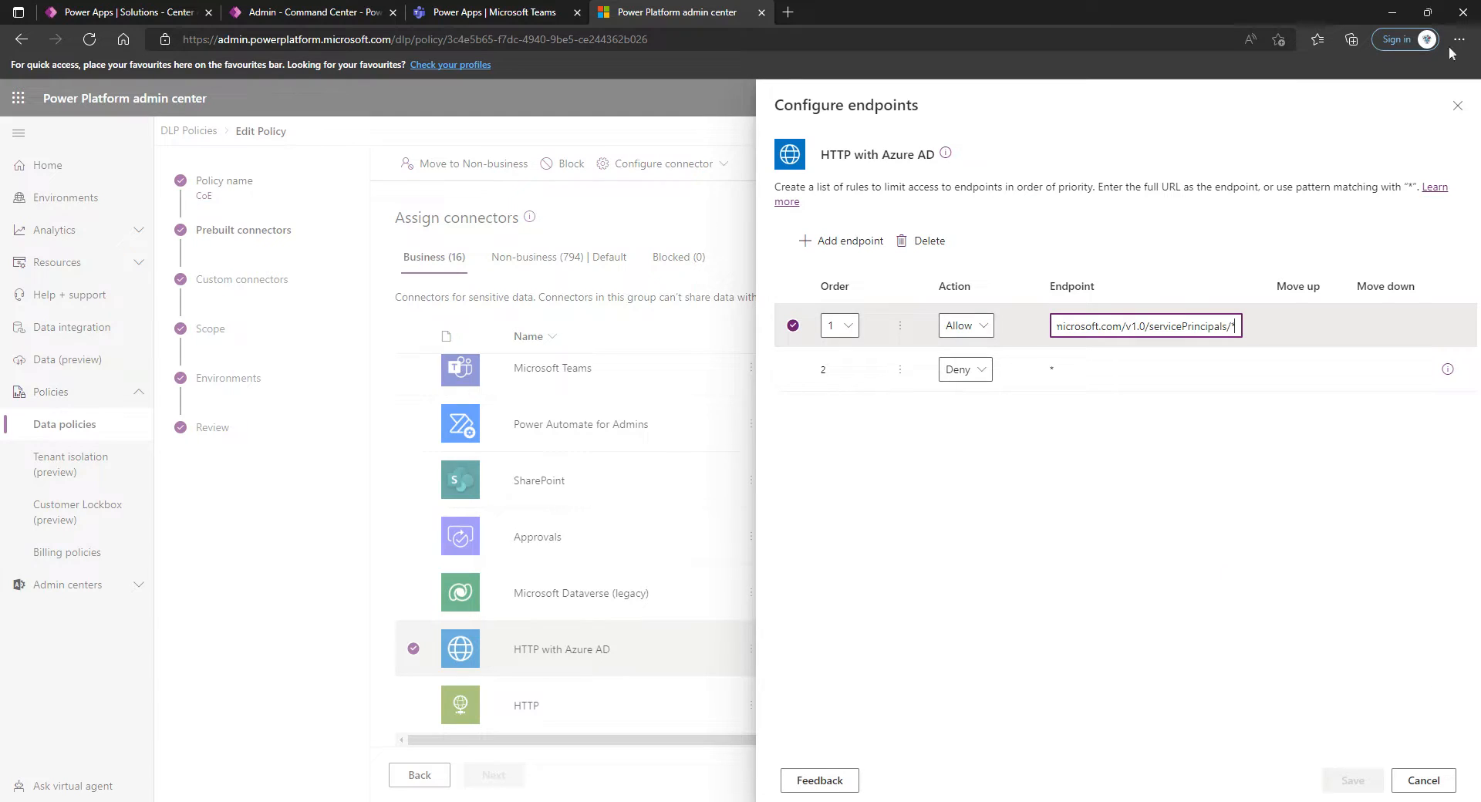
{"action": "left_click", "coordinate": [1458, 105]}
- Look through the environment variables in Admin - Command Center, including Power Platform Maker Group ID
{"action": "left_click", "coordinate": [280, 12]}
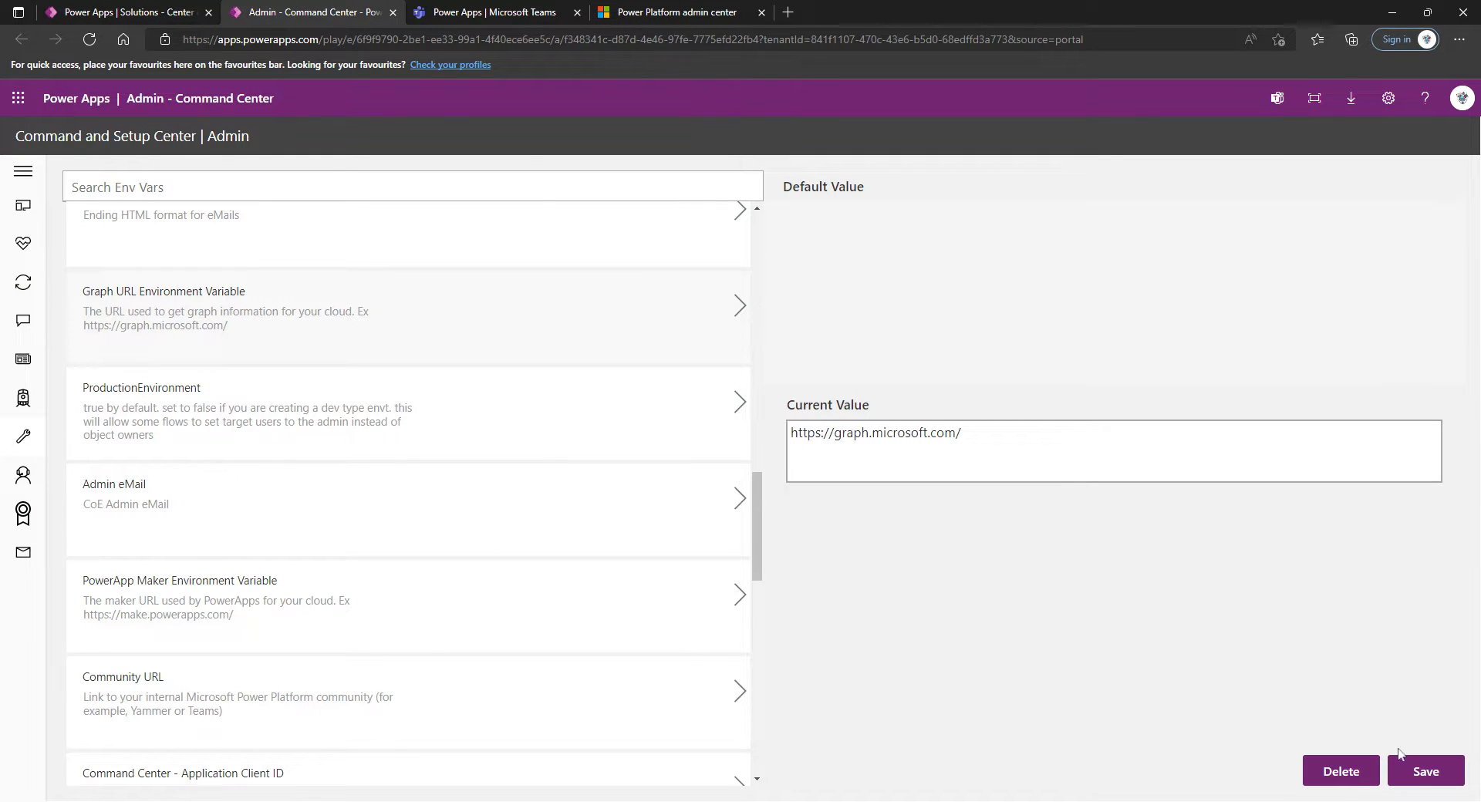
{"action": "left_click_drag", "start_coordinate": [760, 521], "coordinate": [754, 391]}
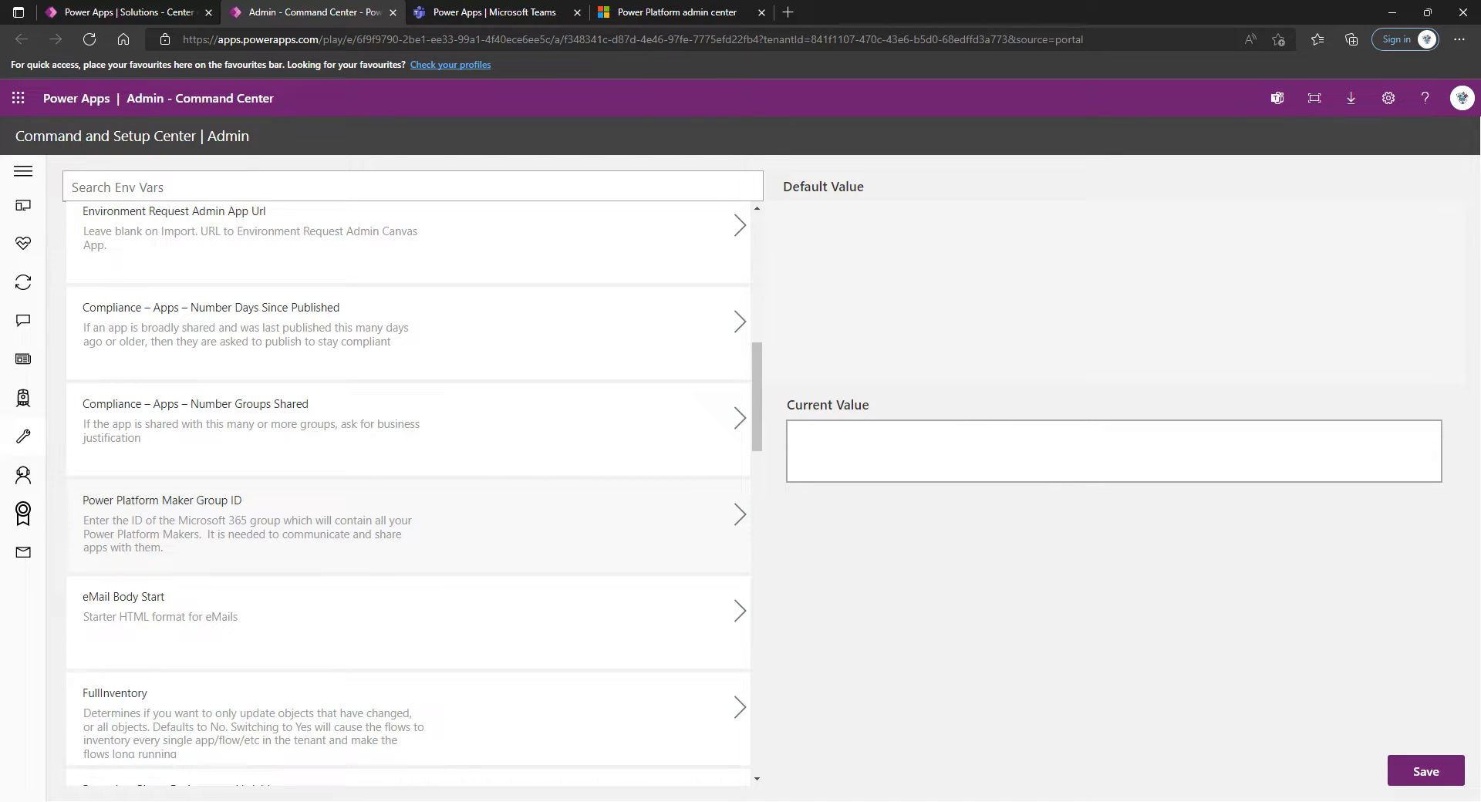
{"action": "scroll", "coordinate": [410, 547], "scroll_direction": "up", "scroll_amount": 7}
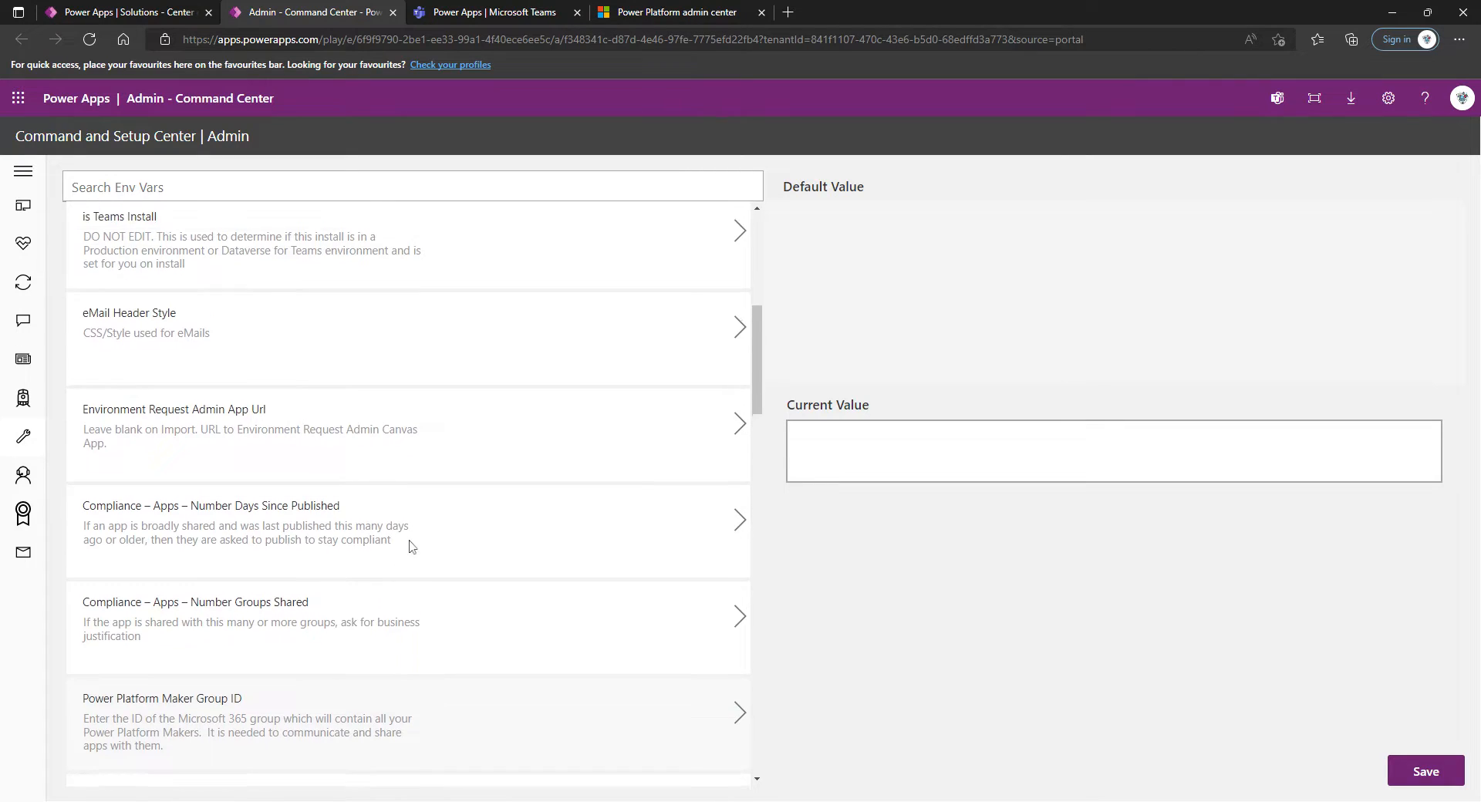
{"action": "scroll", "coordinate": [410, 547], "scroll_direction": "up", "scroll_amount": 2}
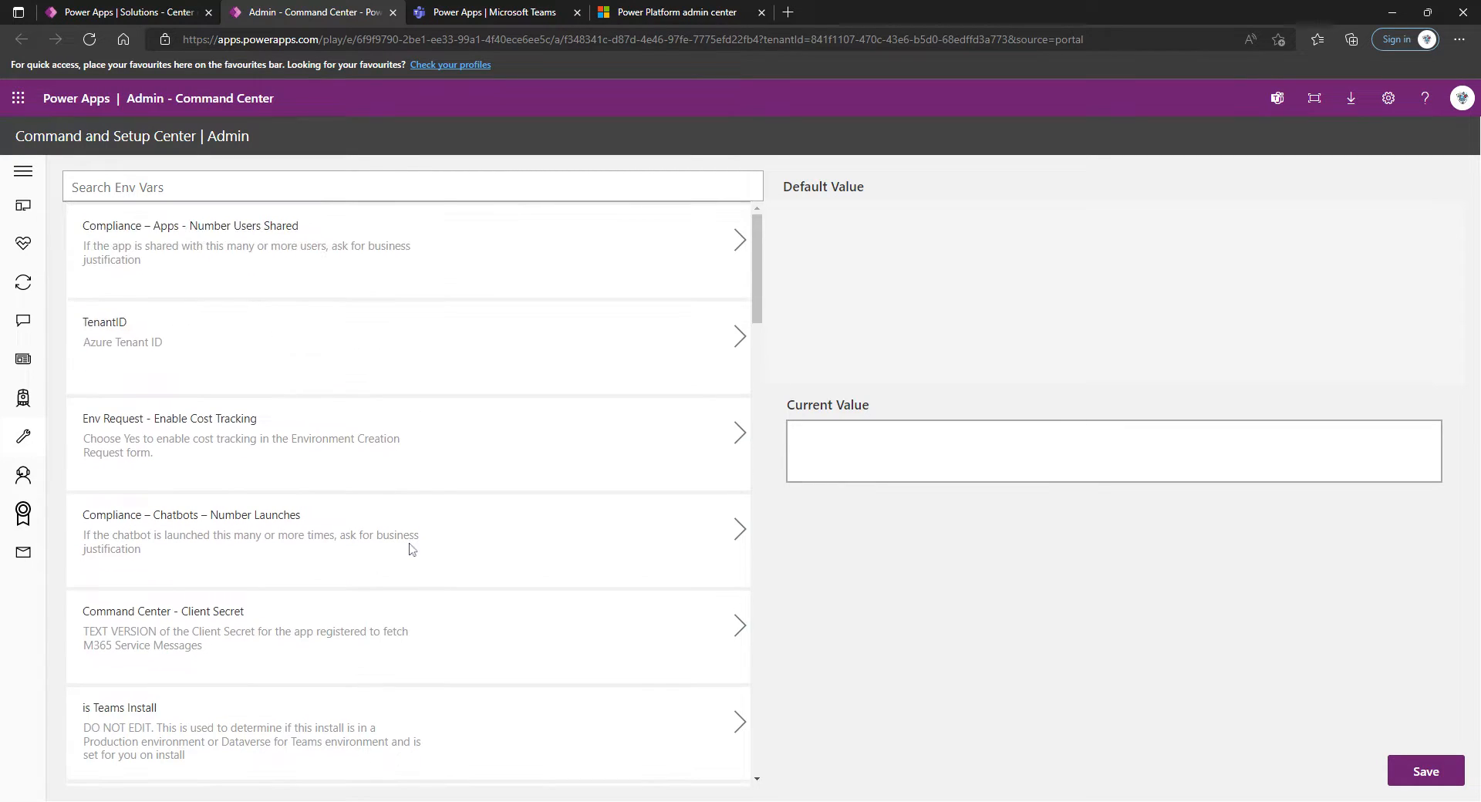
- Search the solution's cloud flows in Power Apps for "helper" and open HELPER - Maker Check
{"action": "left_click", "coordinate": [77, 19]}
{"action": "left_click", "coordinate": [261, 305]}
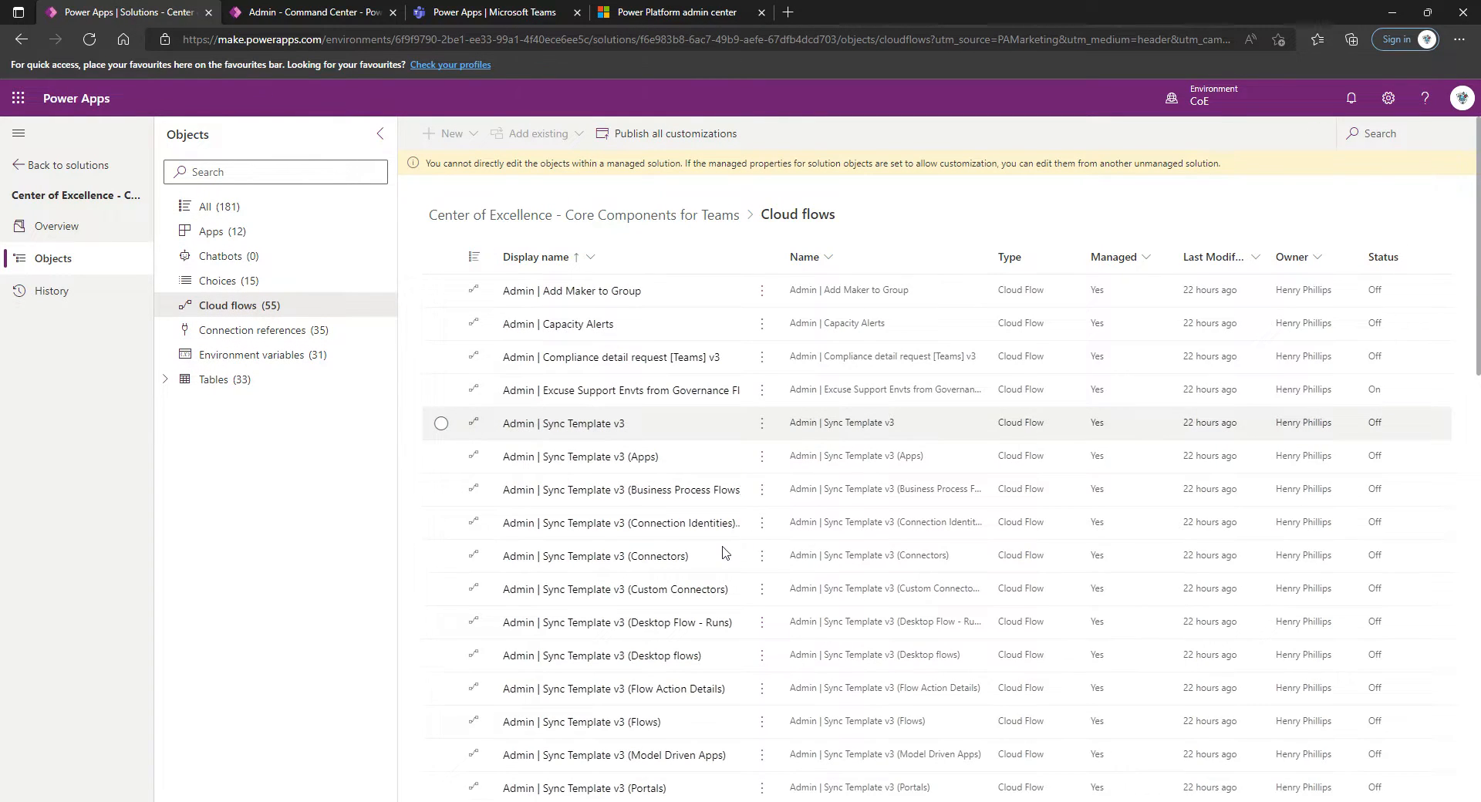
{"action": "scroll", "coordinate": [463, 429], "scroll_direction": "down", "scroll_amount": 10}
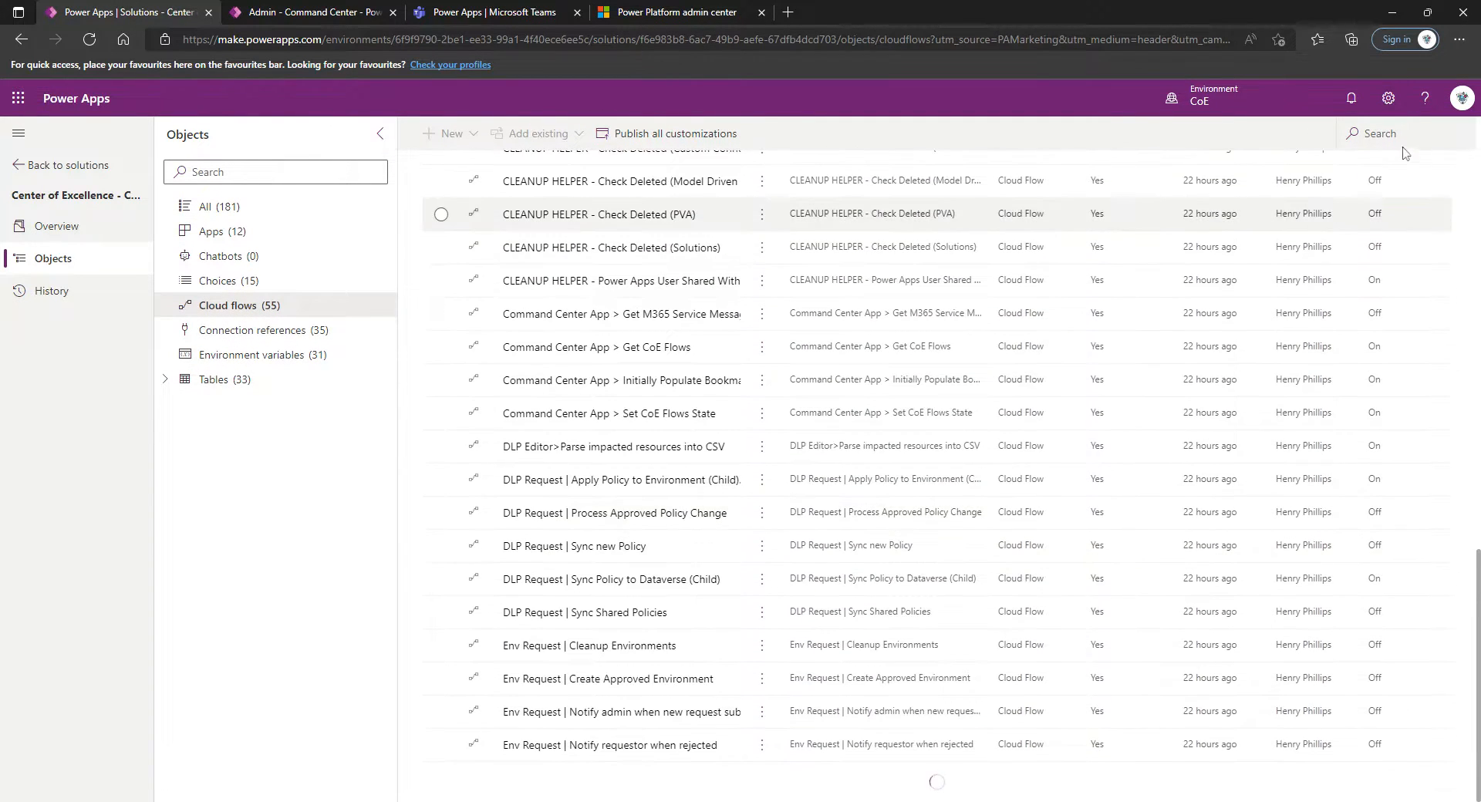
{"action": "left_click", "coordinate": [1400, 136]}
{"action": "type", "text": "helper"}
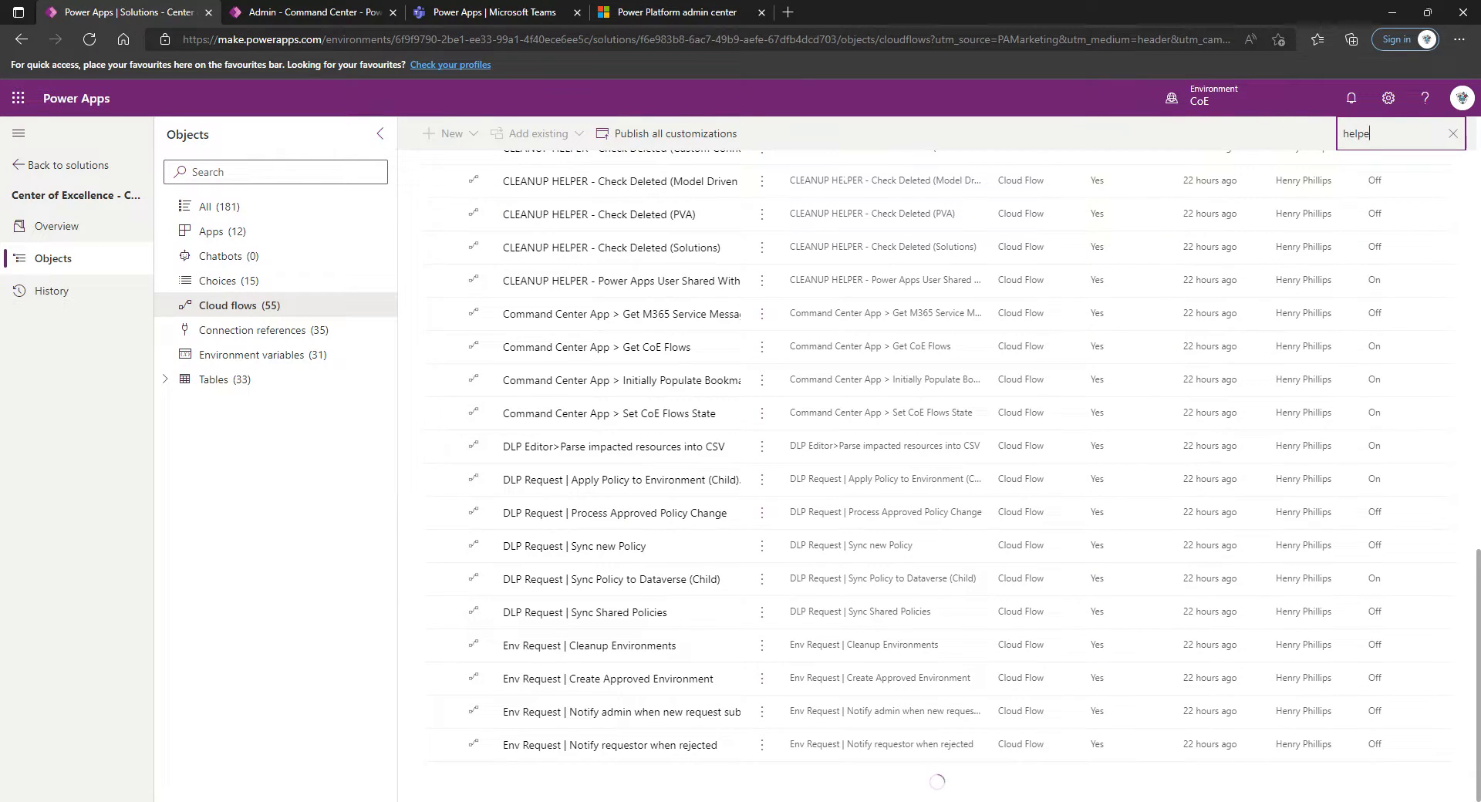
{"action": "key", "text": "Return"}
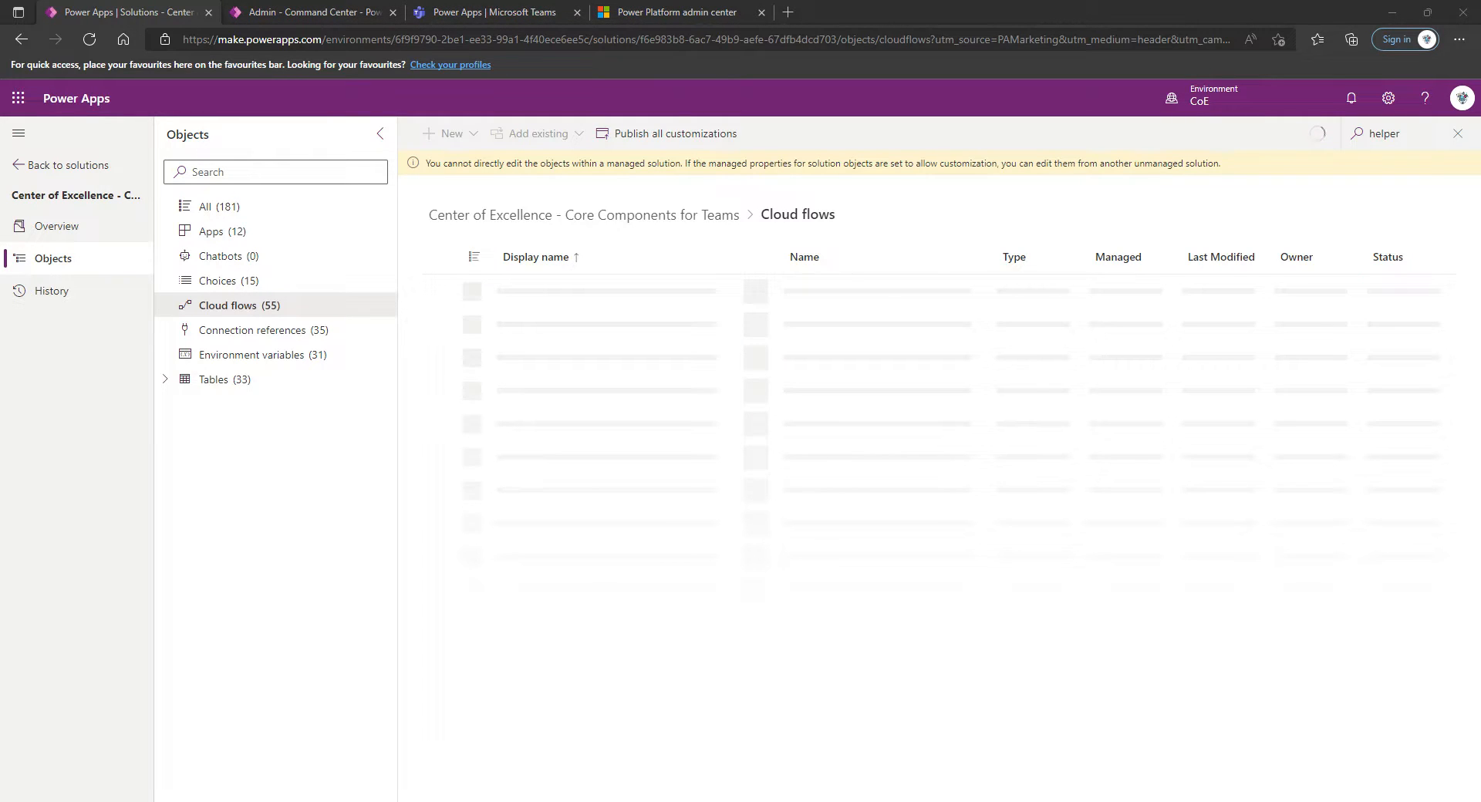
{"action": "left_click", "coordinate": [846, 395]}
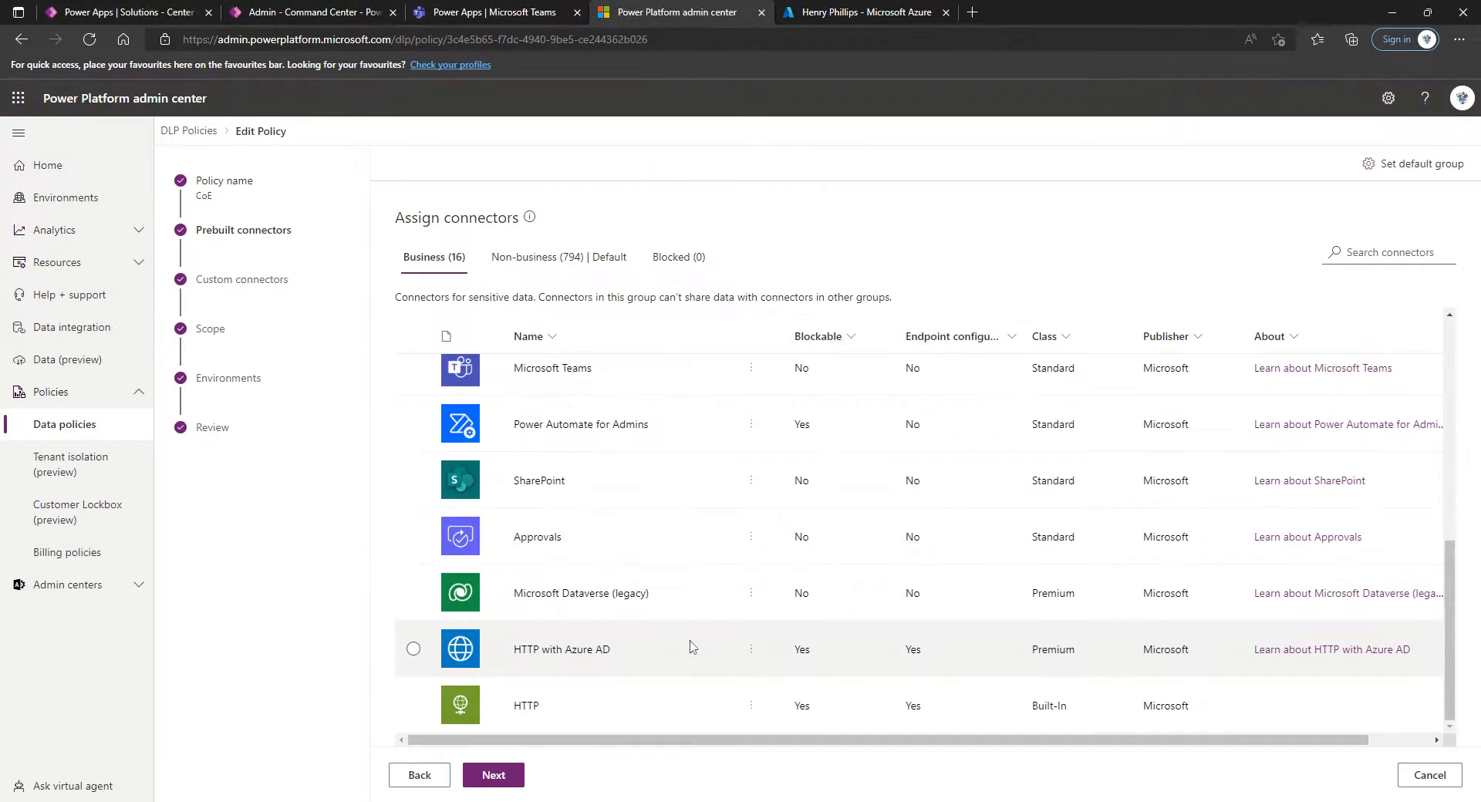
- Review the full allowed endpoint of HTTP with Azure AD in the CoE policy and close the endpoint rules without changes
{"action": "left_click", "coordinate": [694, 648]}
{"action": "left_click", "coordinate": [695, 164]}
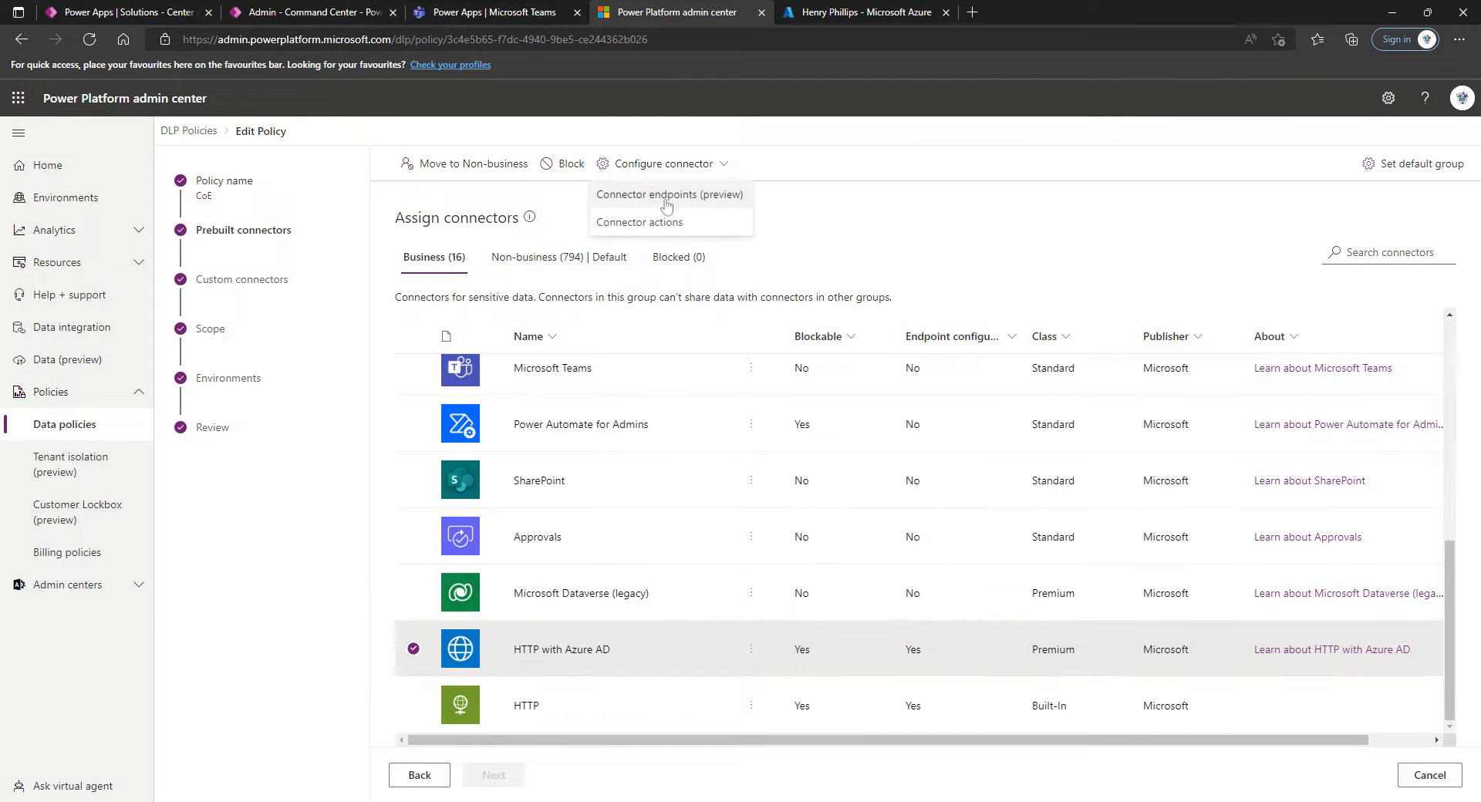
{"action": "left_click", "coordinate": [708, 192]}
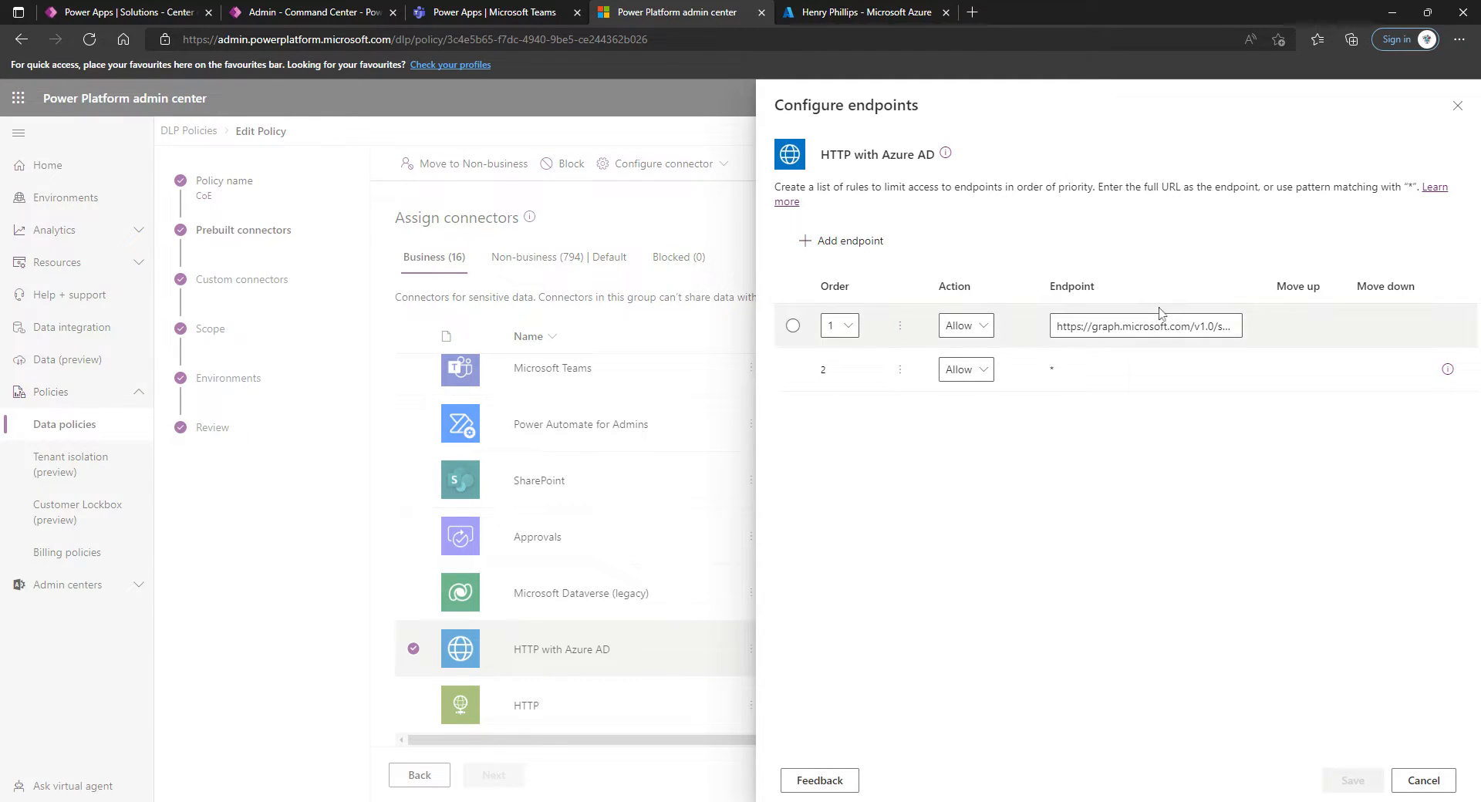
{"action": "left_click_drag", "start_coordinate": [1142, 325], "coordinate": [1306, 318]}
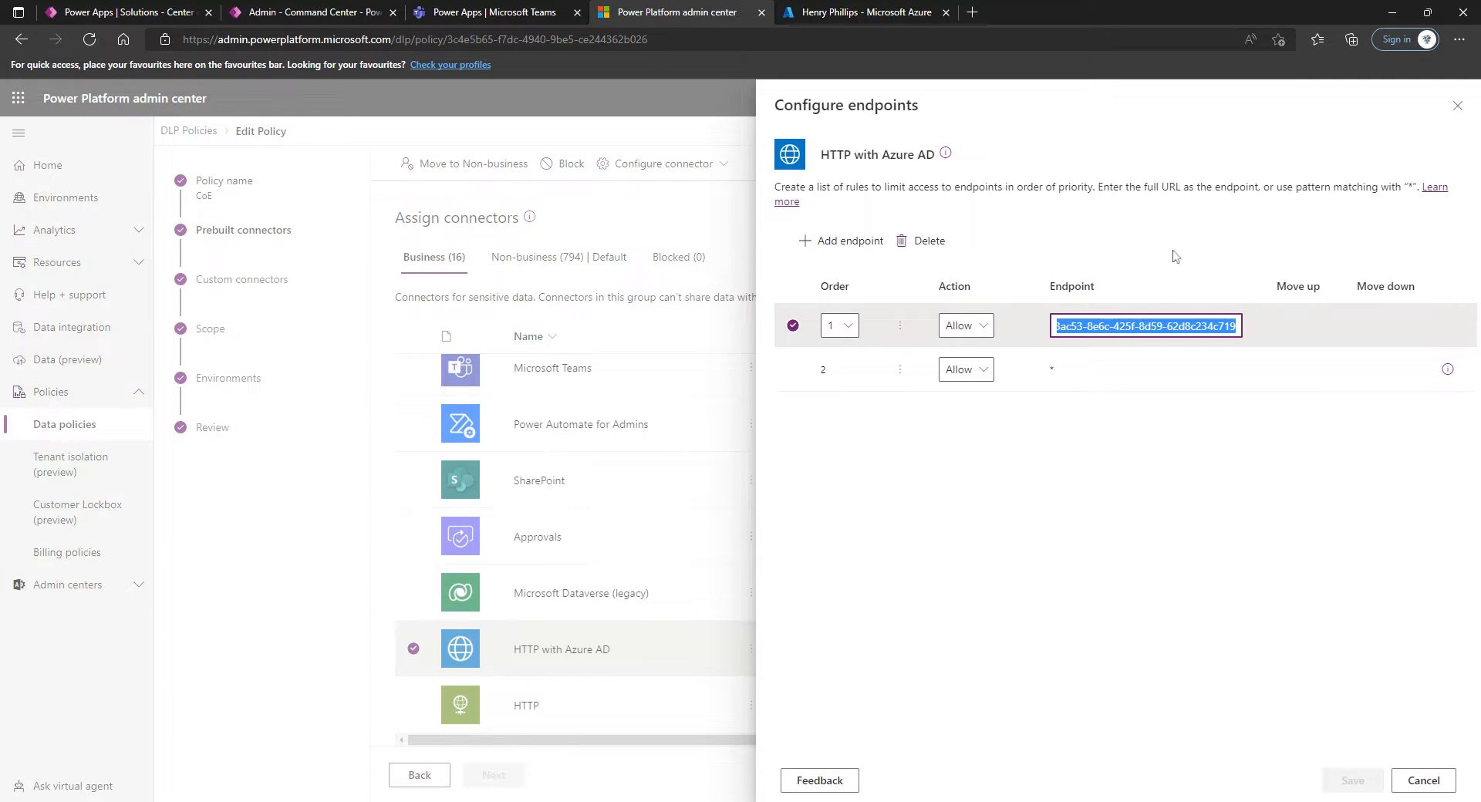
{"action": "left_click", "coordinate": [1457, 105]}
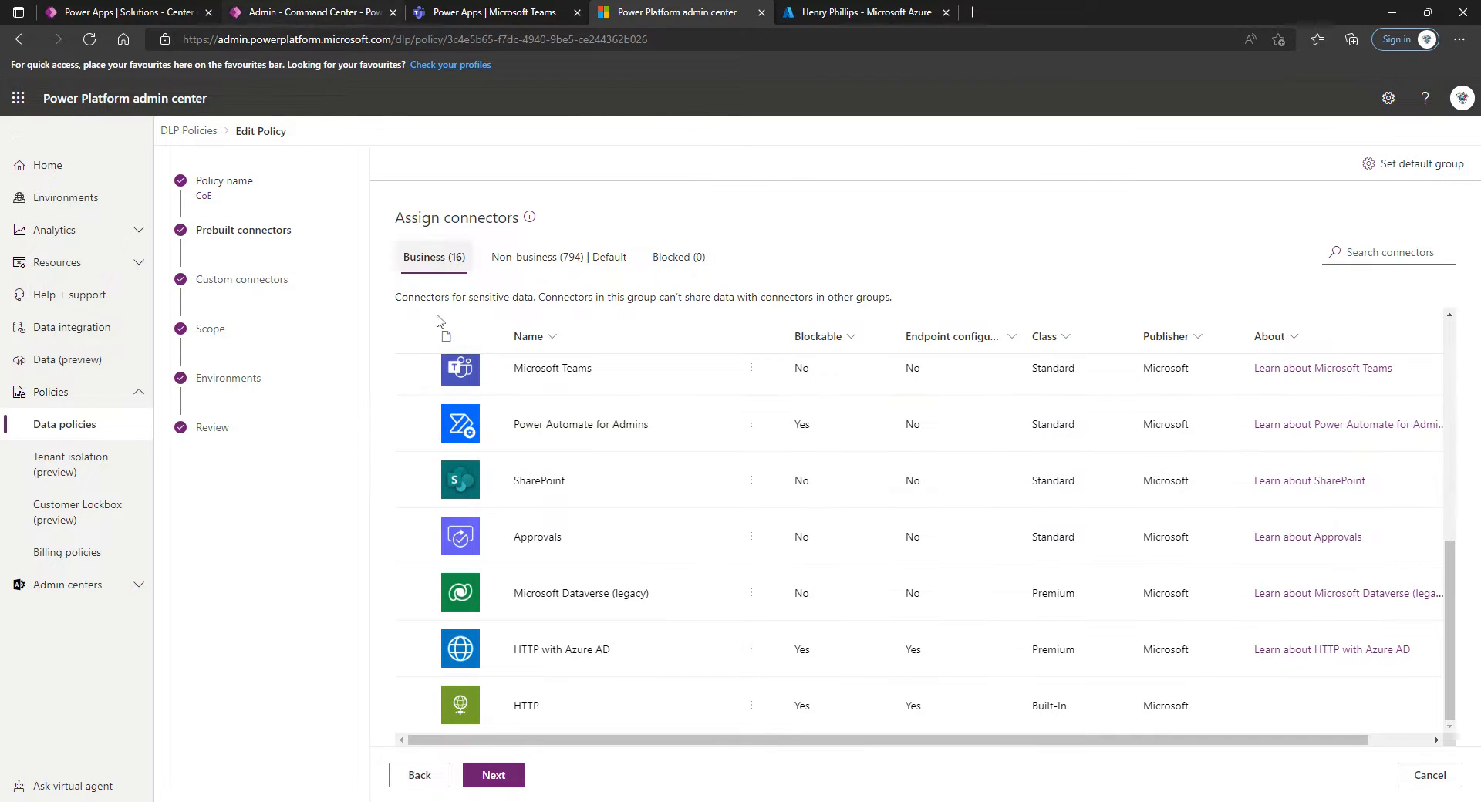
- Go through the remaining pages of the CoE data policy unchanged and update the policy
{"action": "left_click", "coordinate": [495, 777]}
{"action": "left_click", "coordinate": [497, 780]}
{"action": "left_click", "coordinate": [497, 781]}
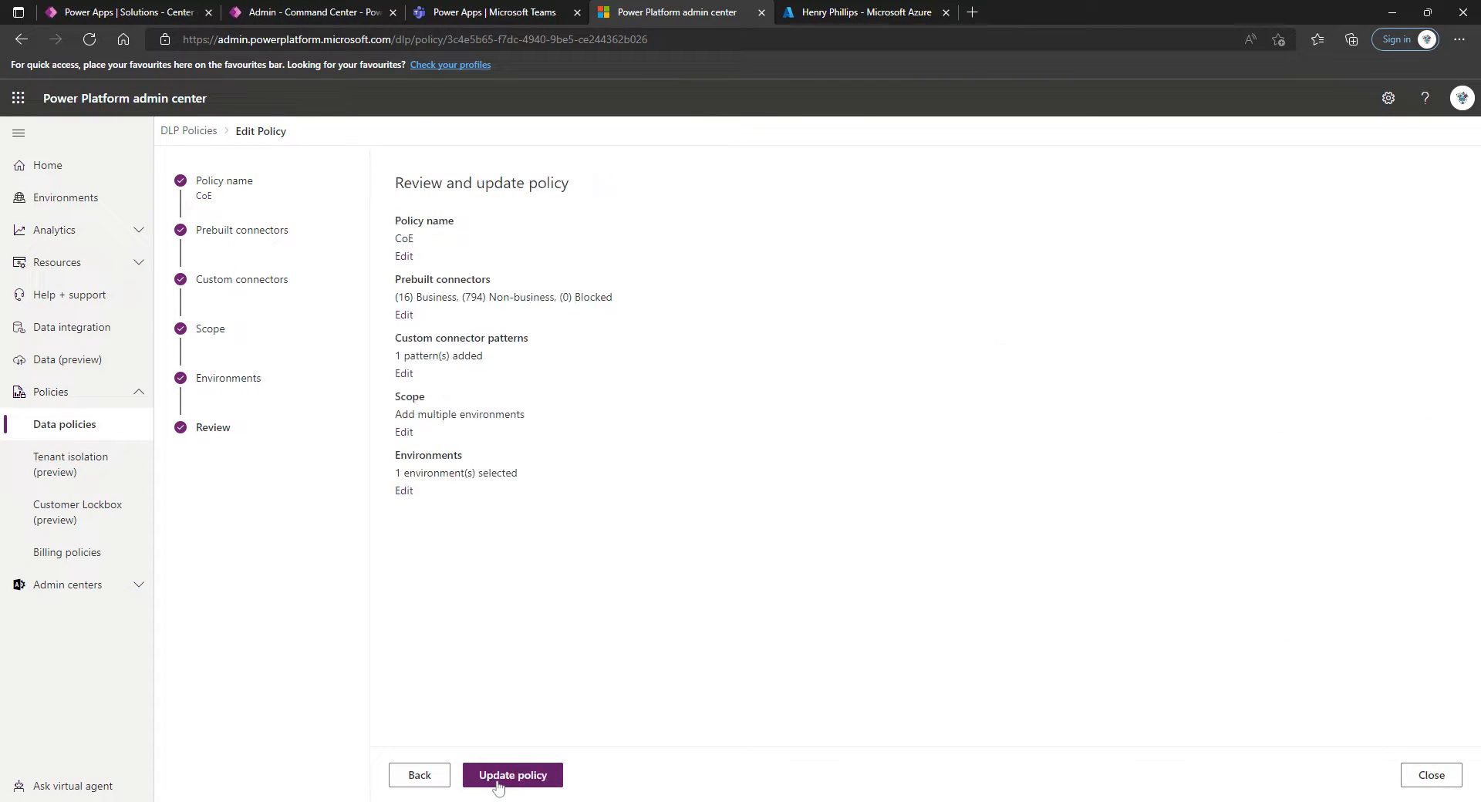
{"action": "left_click", "coordinate": [497, 781]}
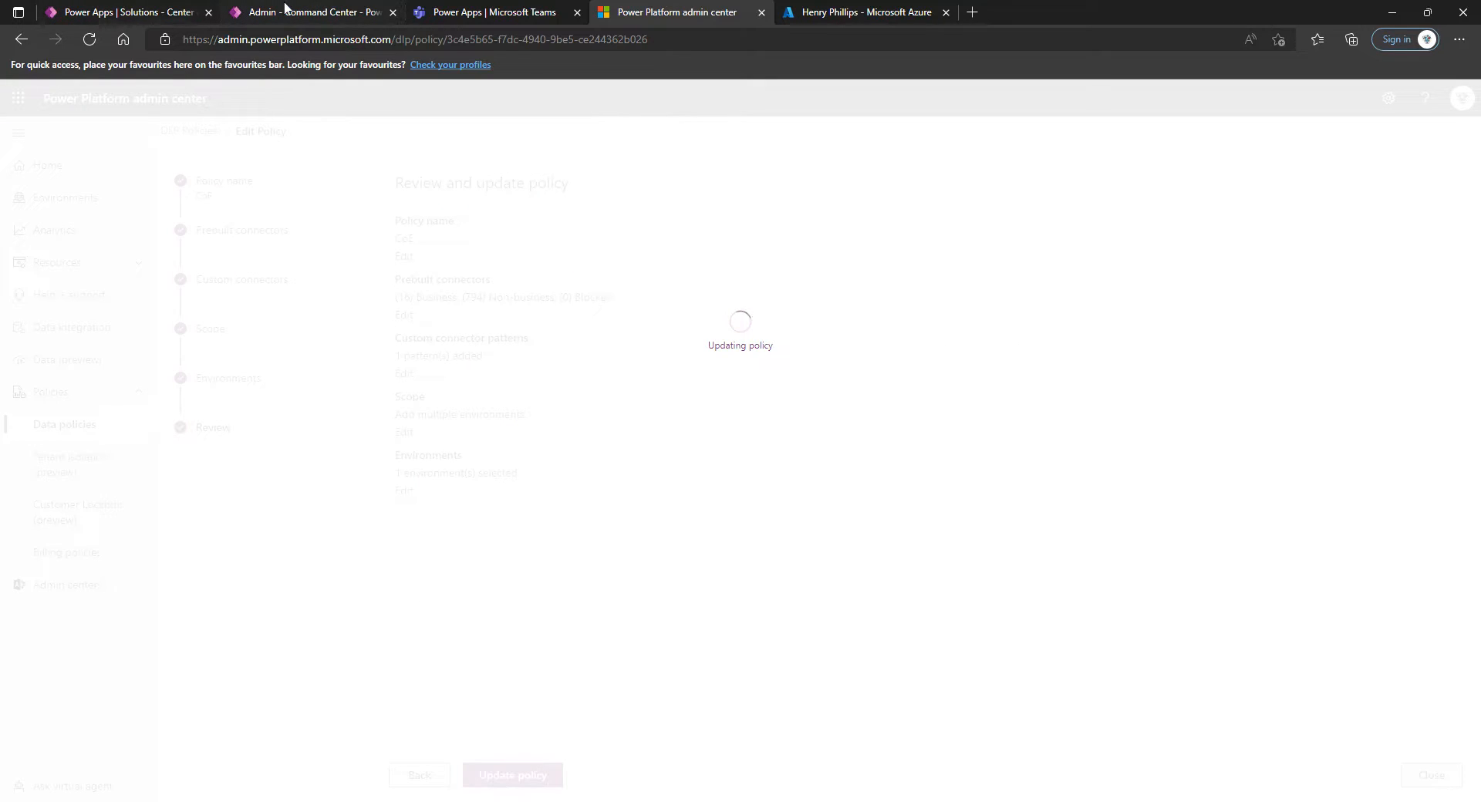
- Switch to Power Apps, leave the HELPER - Maker Check flow and filter the solution's cloud flows by "helper"
{"action": "left_click", "coordinate": [131, 11]}
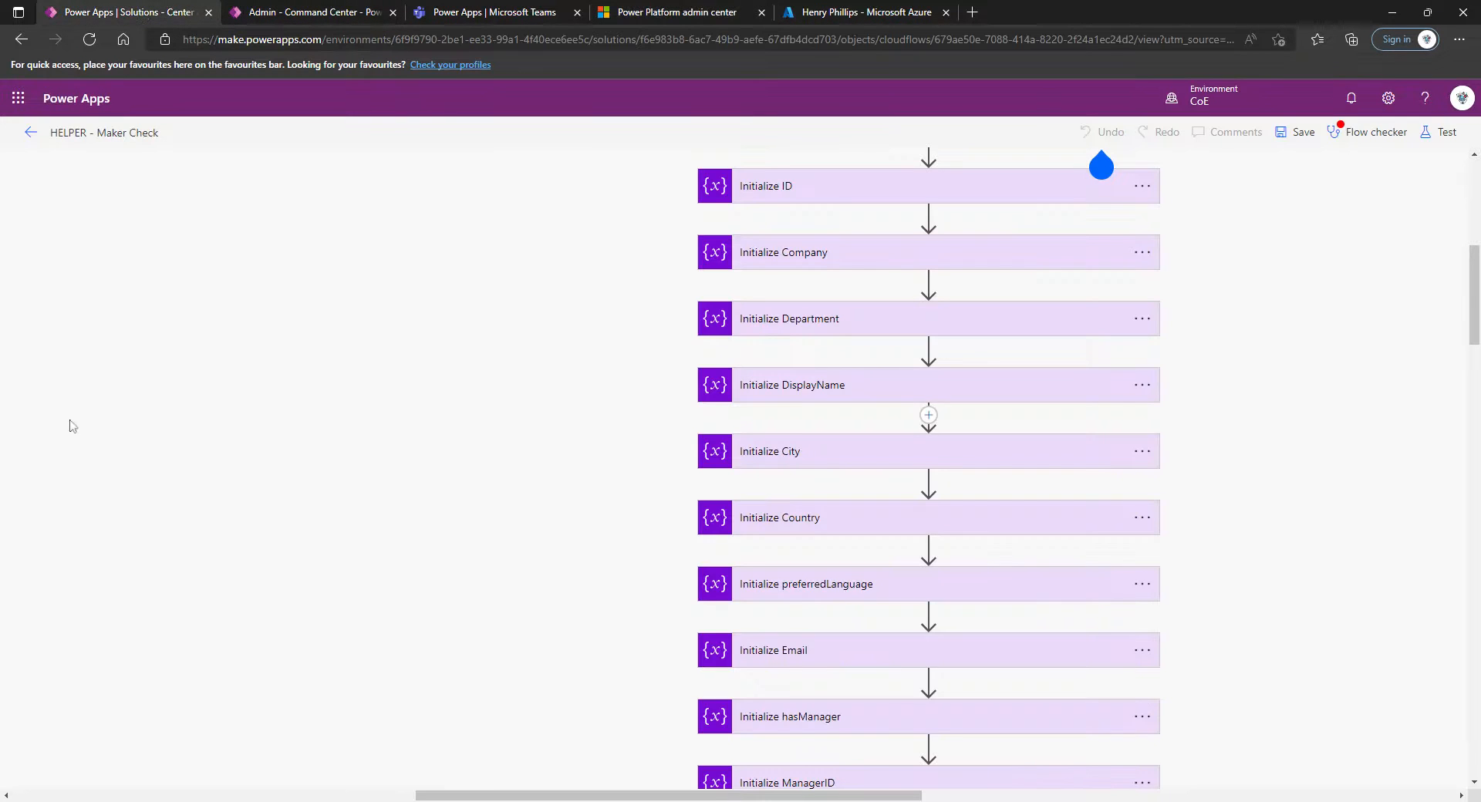
{"action": "scroll", "coordinate": [59, 158], "scroll_direction": "up", "scroll_amount": 1}
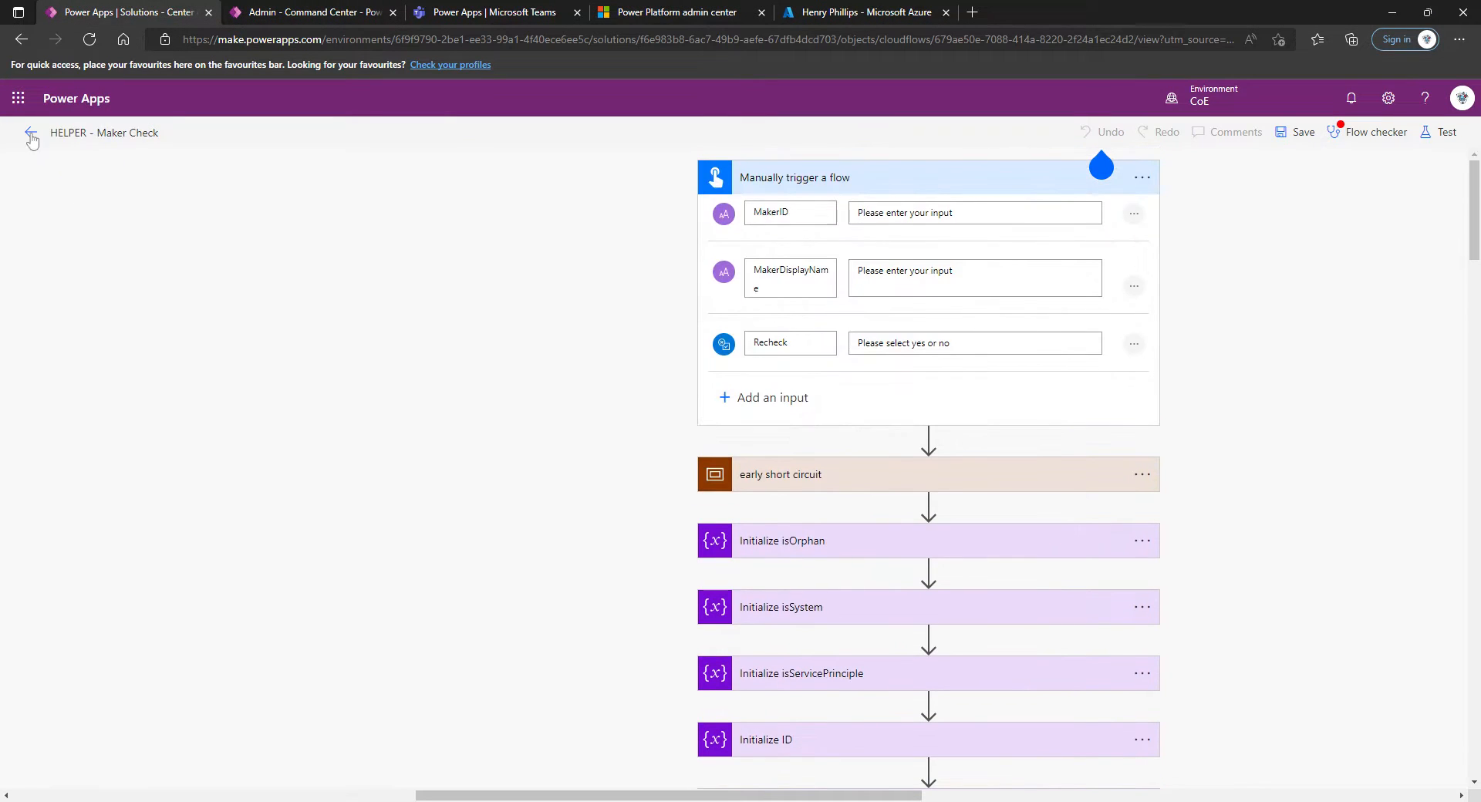
{"action": "left_click", "coordinate": [31, 133]}
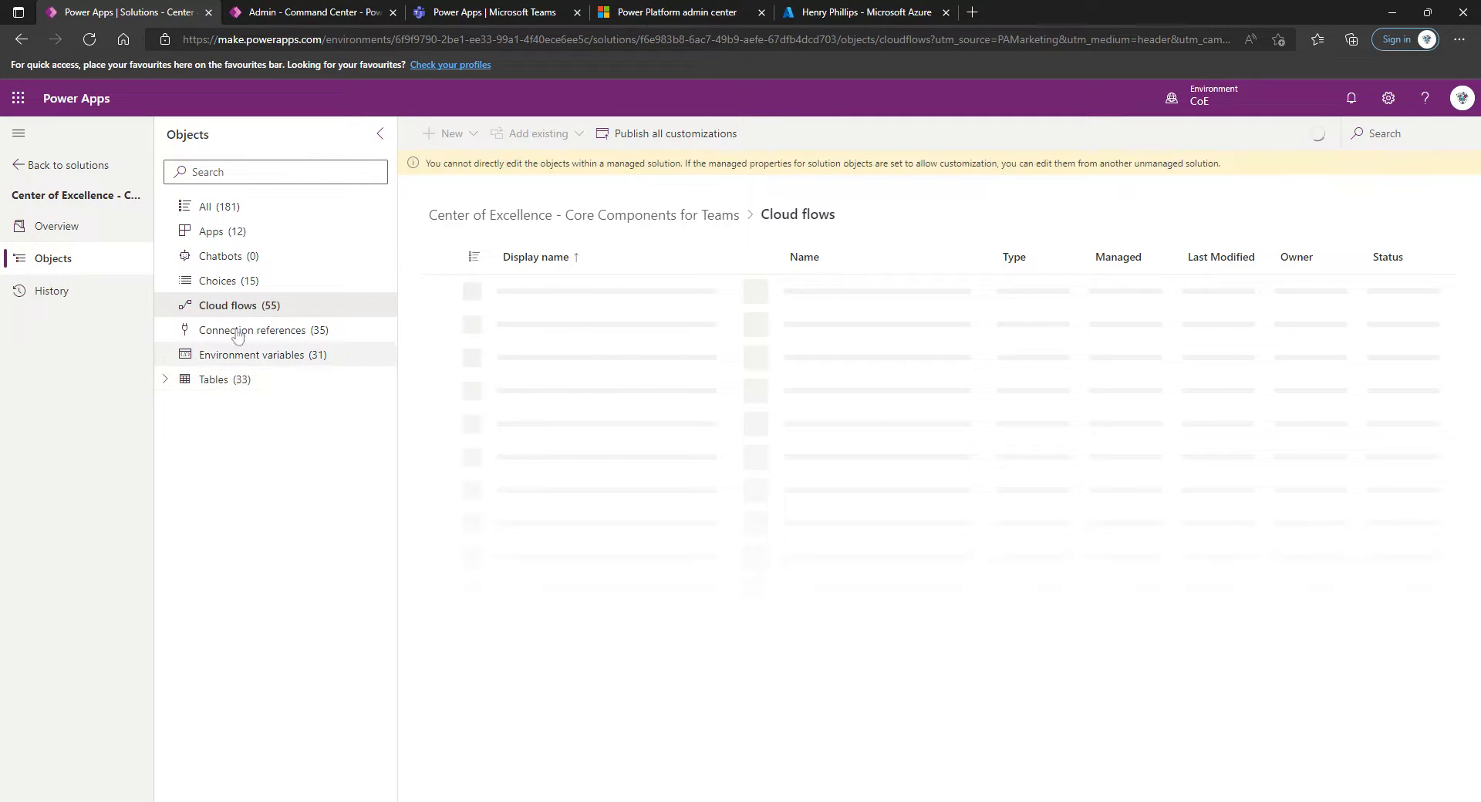
{"action": "left_click", "coordinate": [1442, 134]}
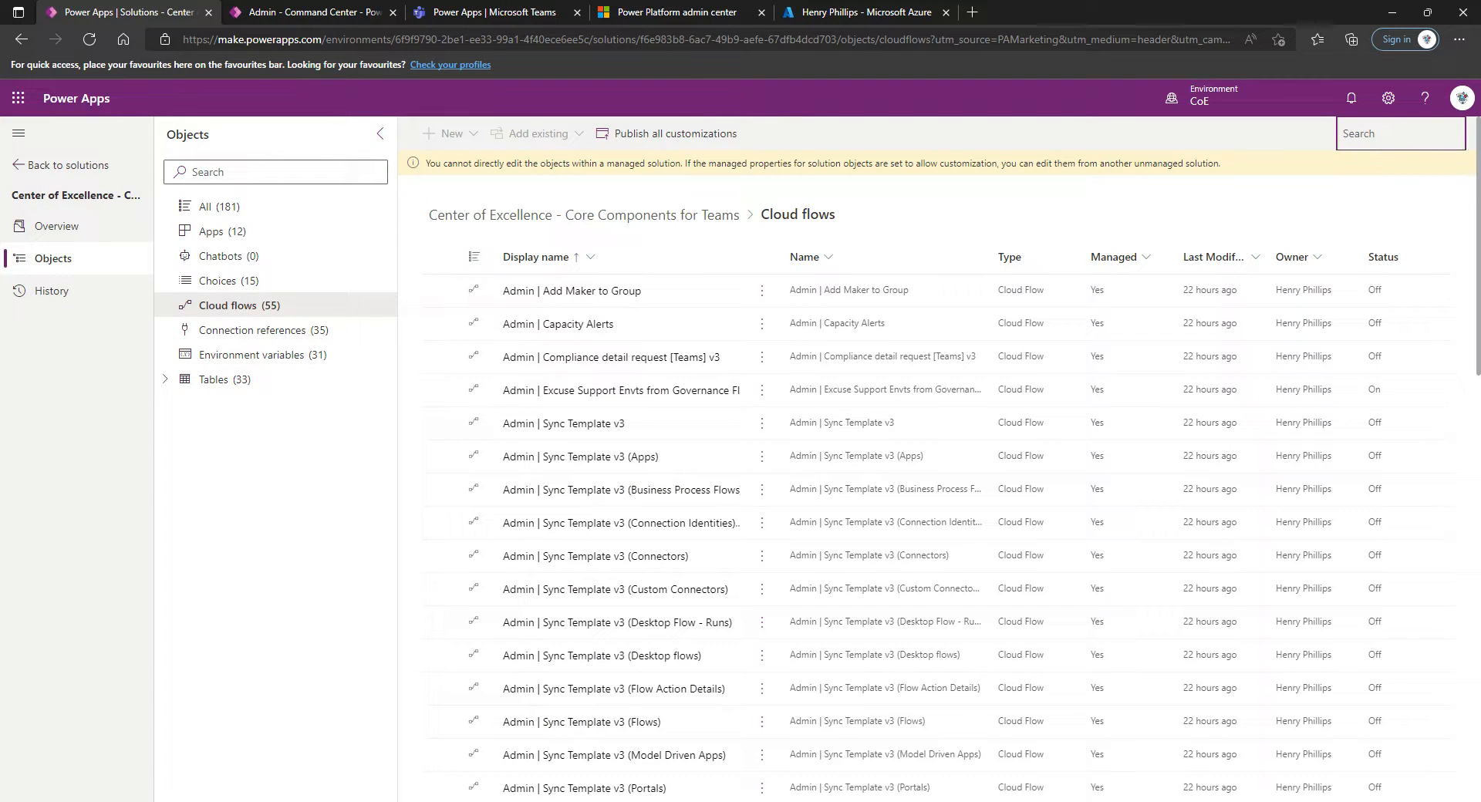
{"action": "type", "text": "helper"}
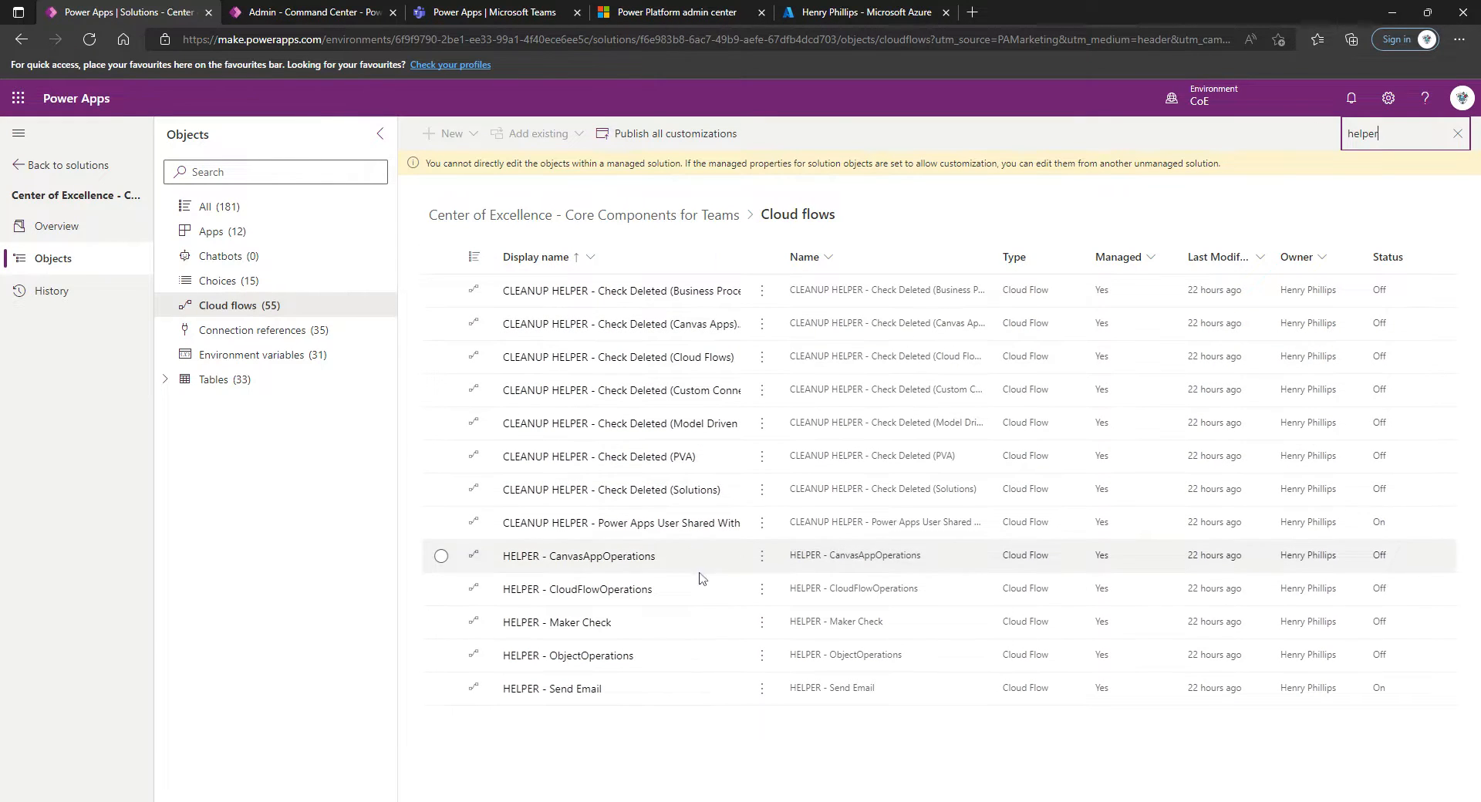
- Try to turn on the HELPER - Maker Check flow and clear its selection
{"action": "left_click", "coordinate": [446, 625]}
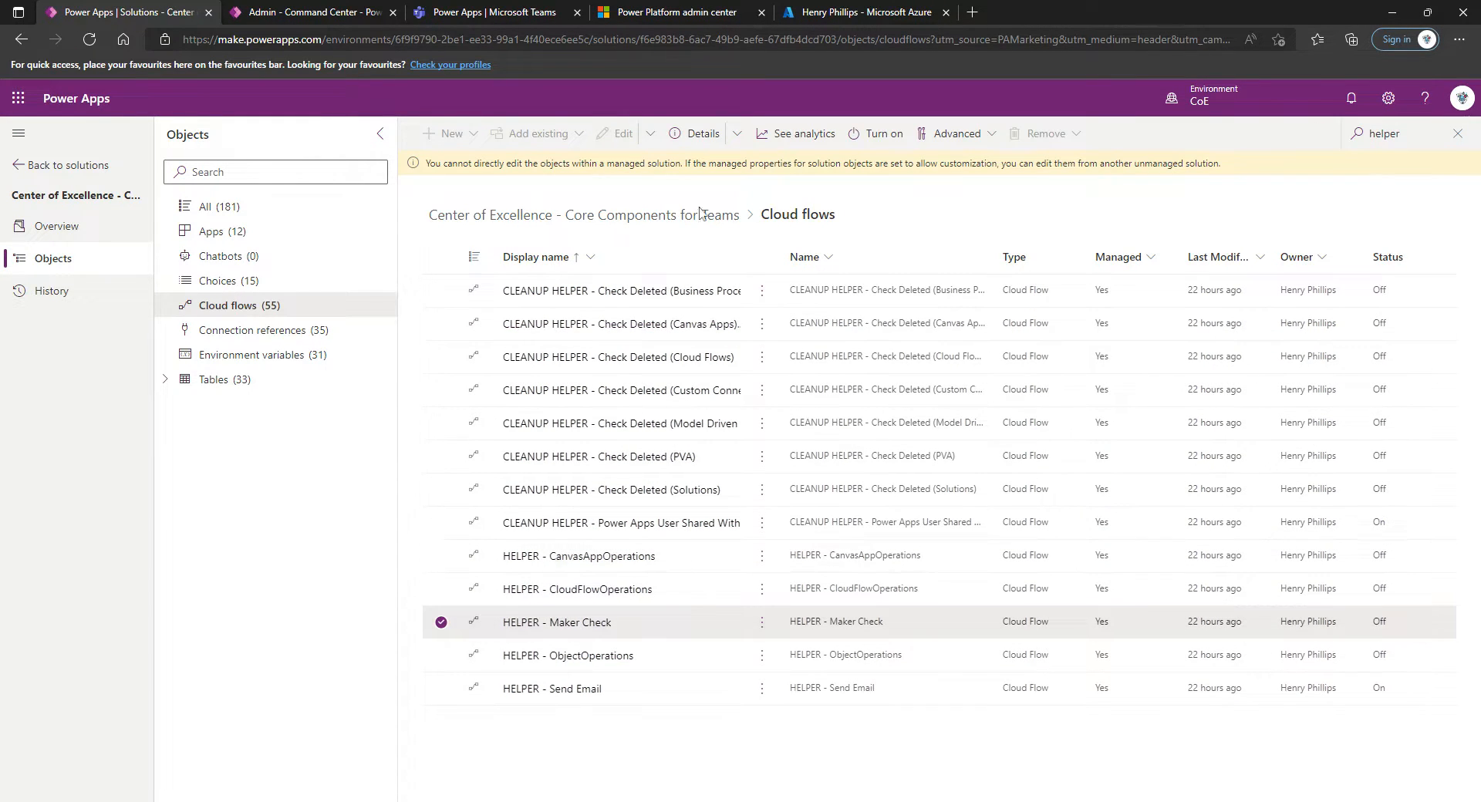
{"action": "left_click", "coordinate": [867, 134]}
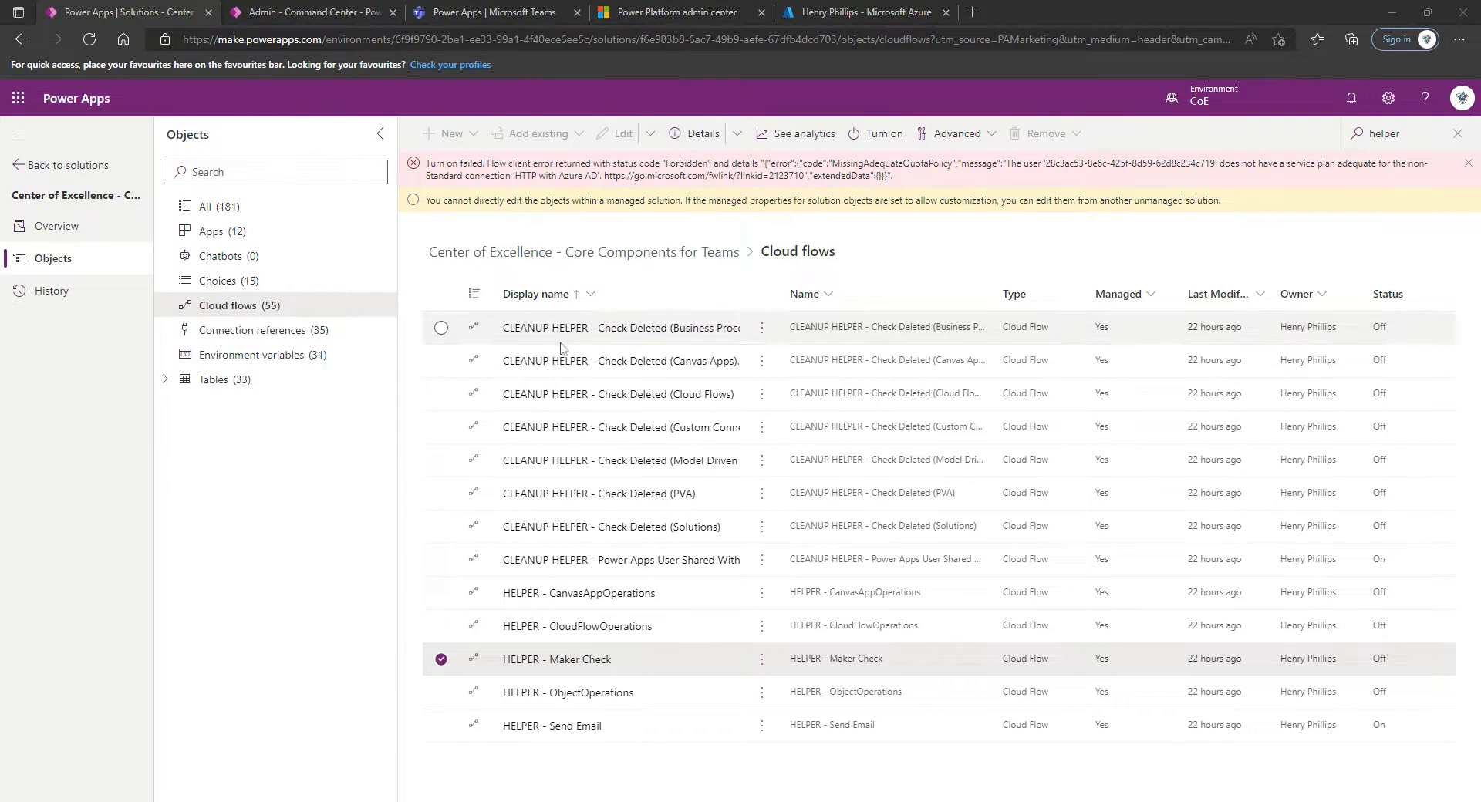
{"action": "left_click", "coordinate": [442, 660]}
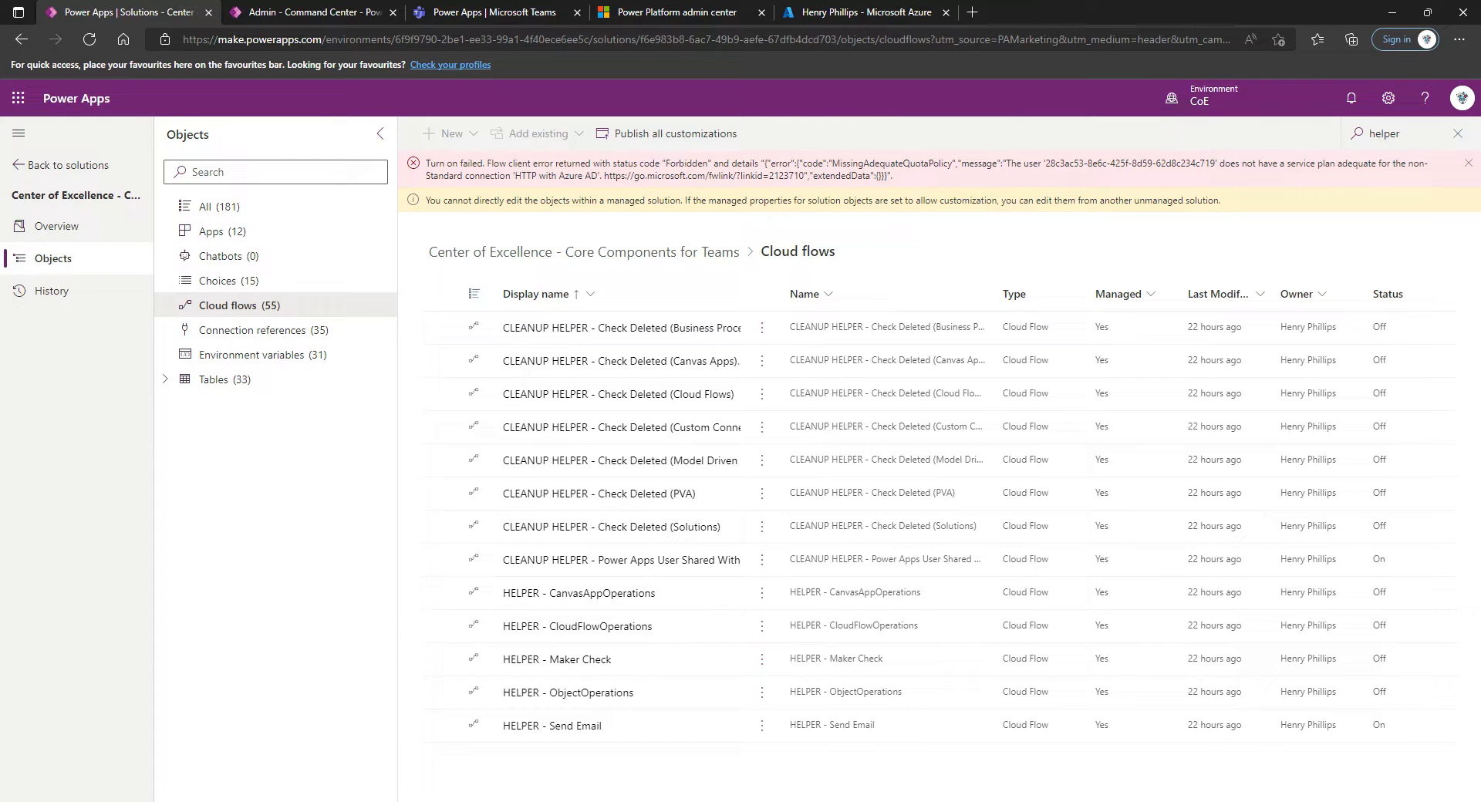
- Dismiss the turn-on error and check which licences the account holds under the Power Apps plans
{"action": "left_click", "coordinate": [1468, 162]}
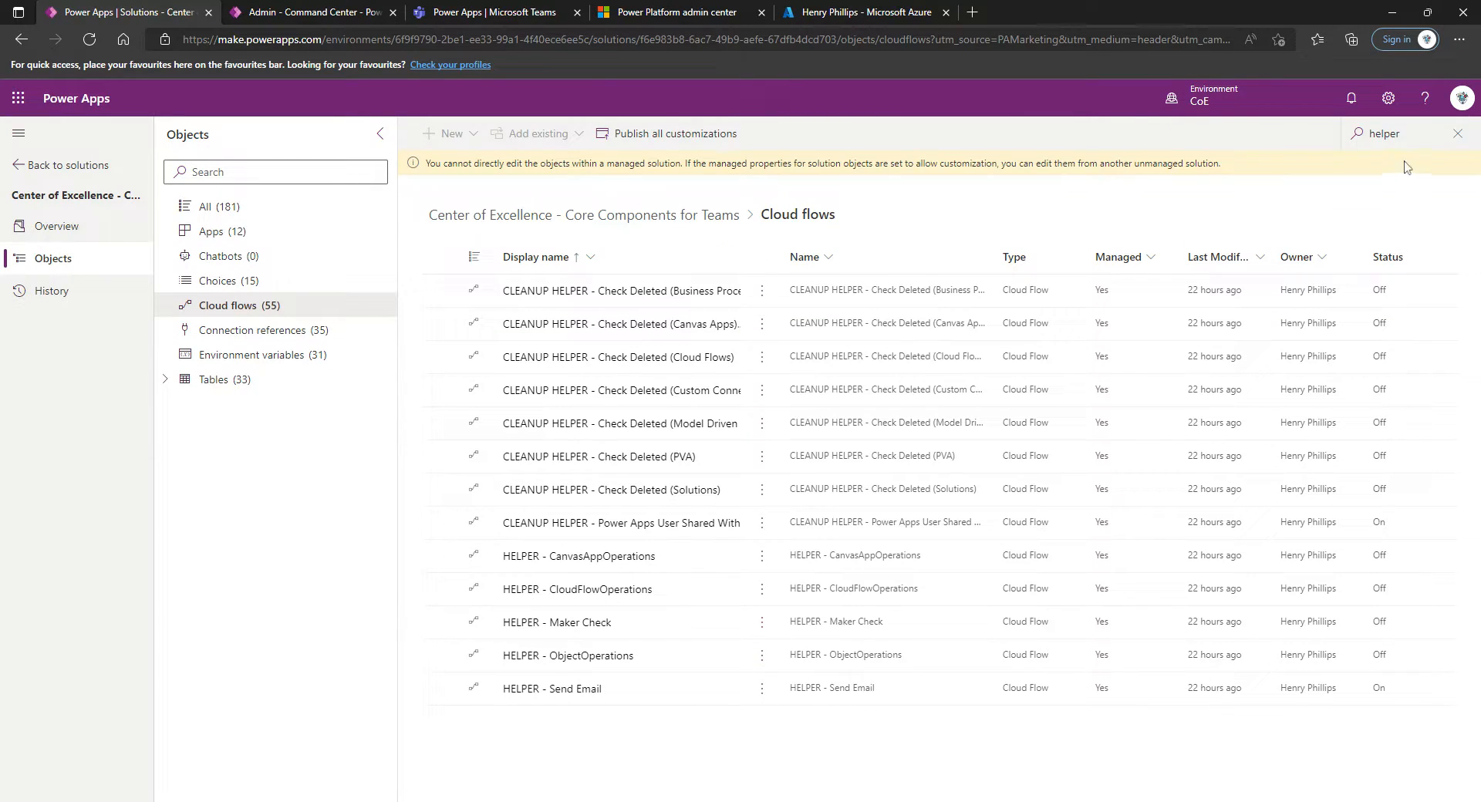
{"action": "left_click", "coordinate": [1388, 98]}
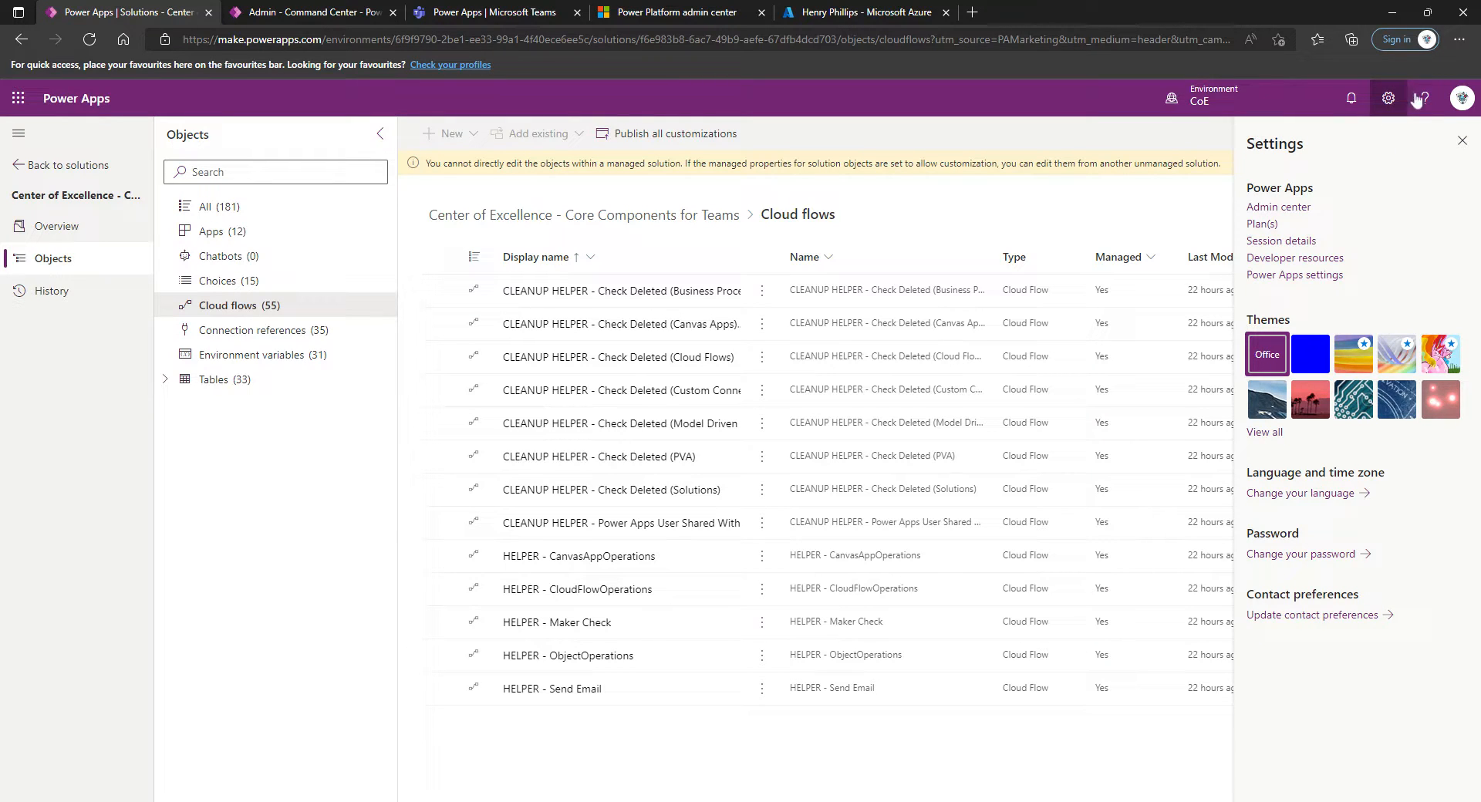
{"action": "left_click", "coordinate": [1420, 99]}
{"action": "left_click", "coordinate": [1460, 141]}
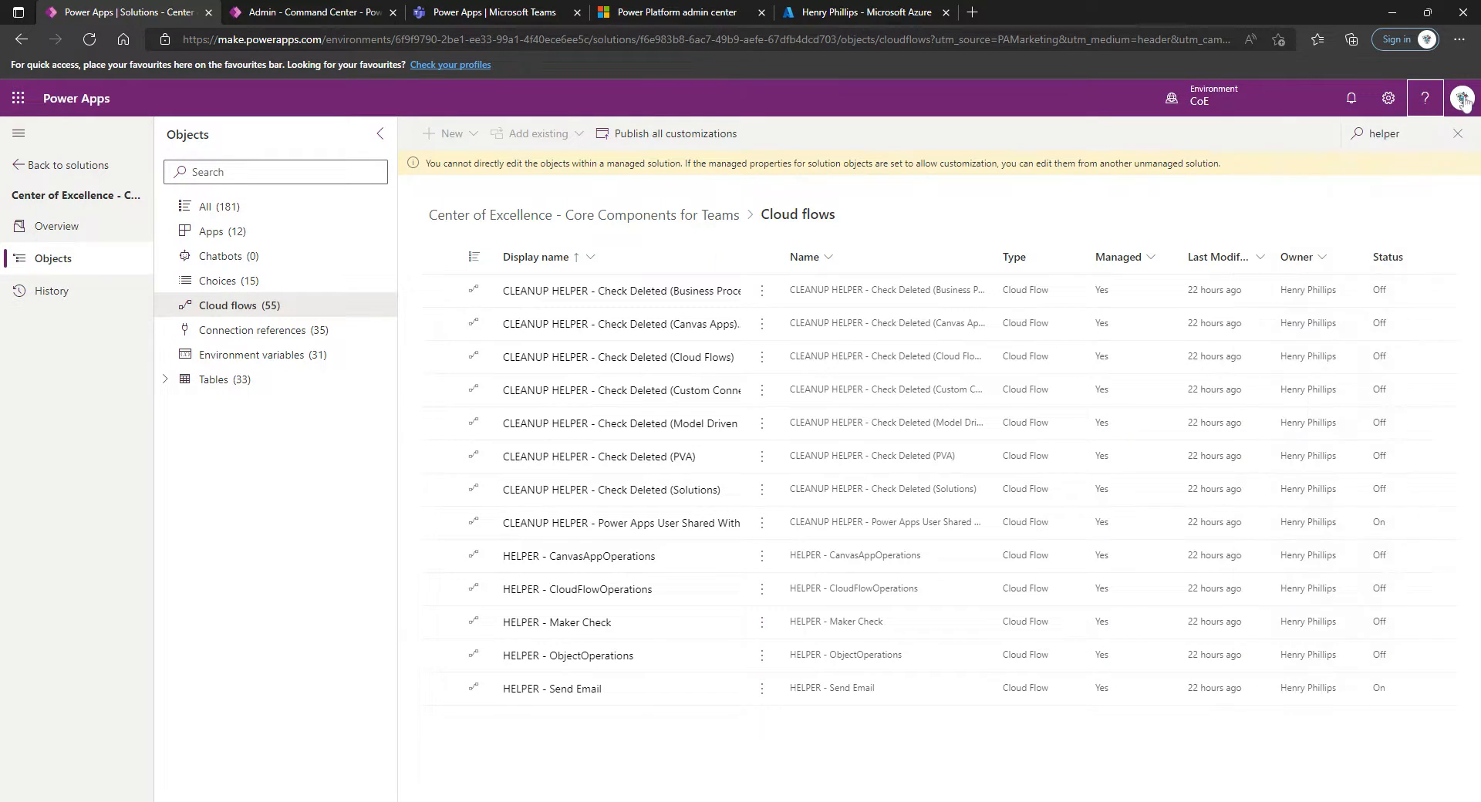
{"action": "left_click", "coordinate": [1388, 98]}
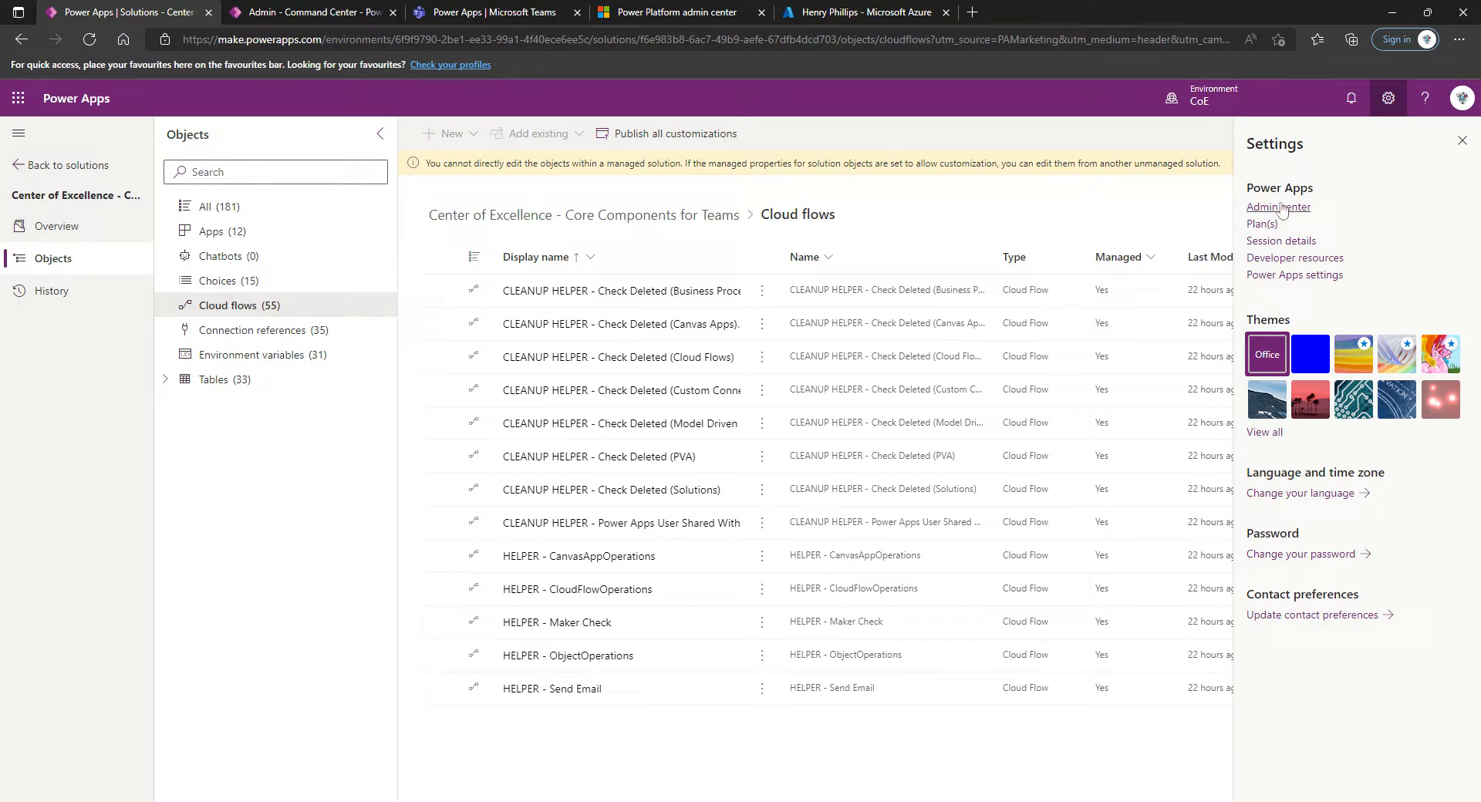
{"action": "left_click", "coordinate": [1266, 224]}
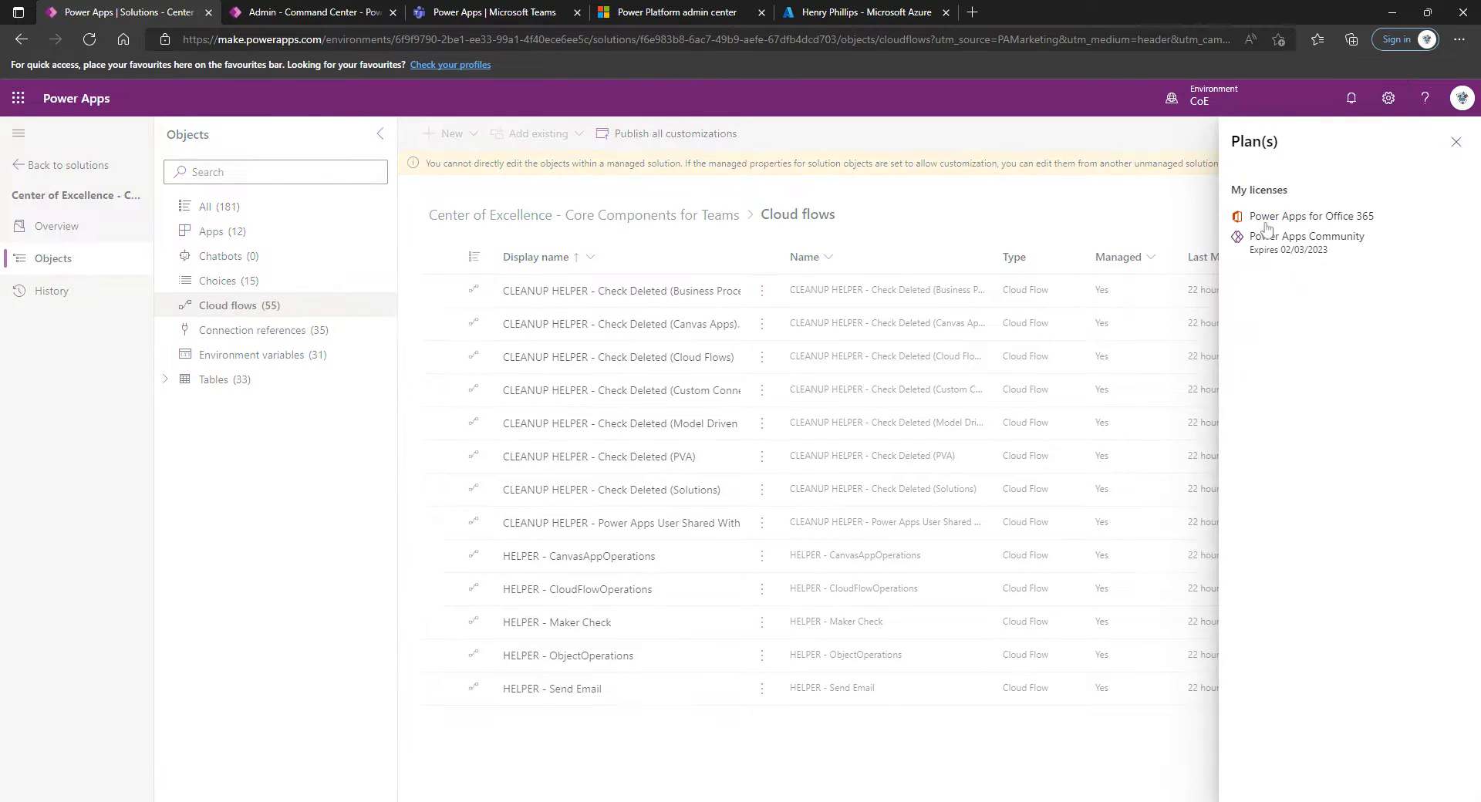
{"action": "left_click", "coordinate": [1456, 142]}
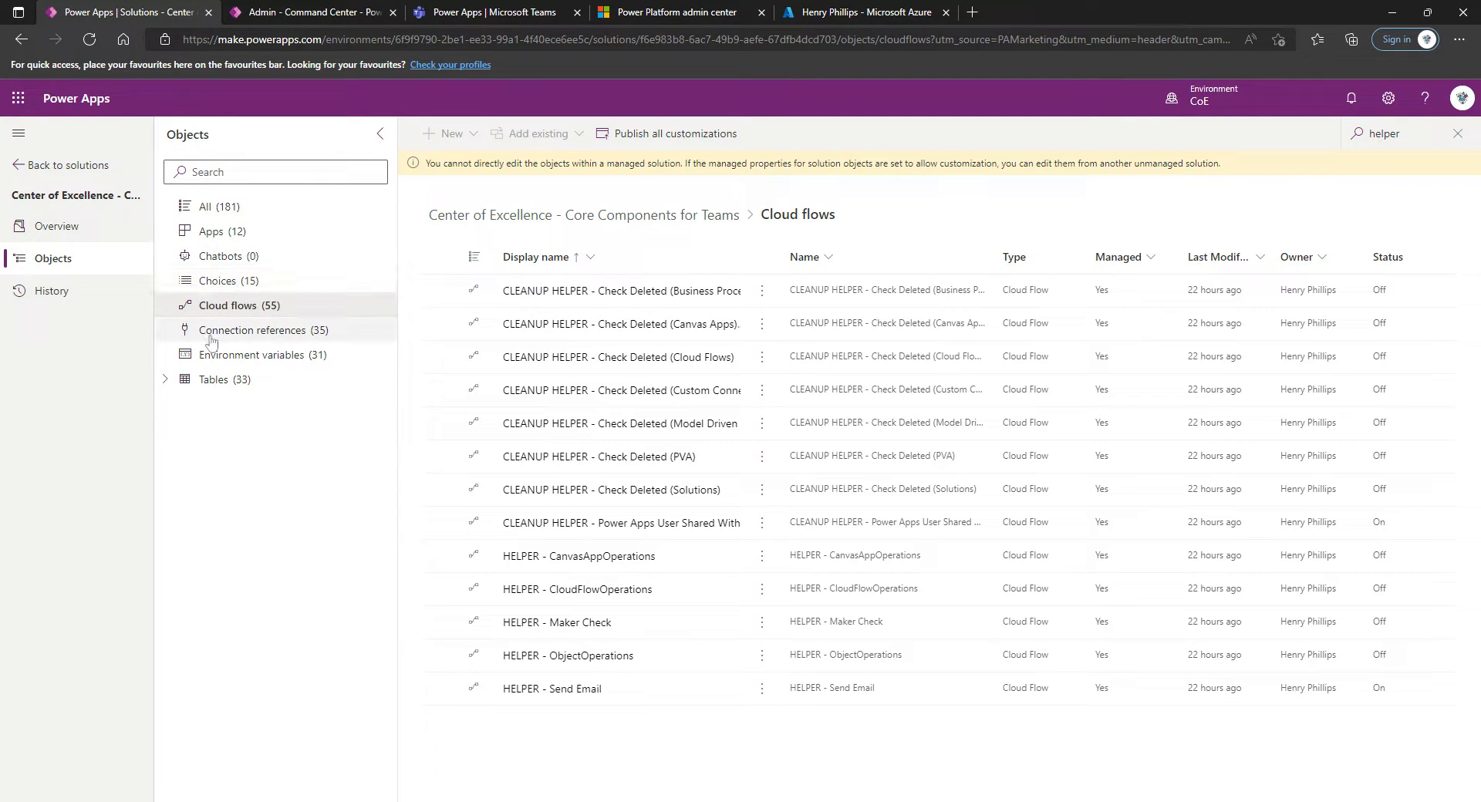
{"action": "left_click", "coordinate": [1427, 144]}
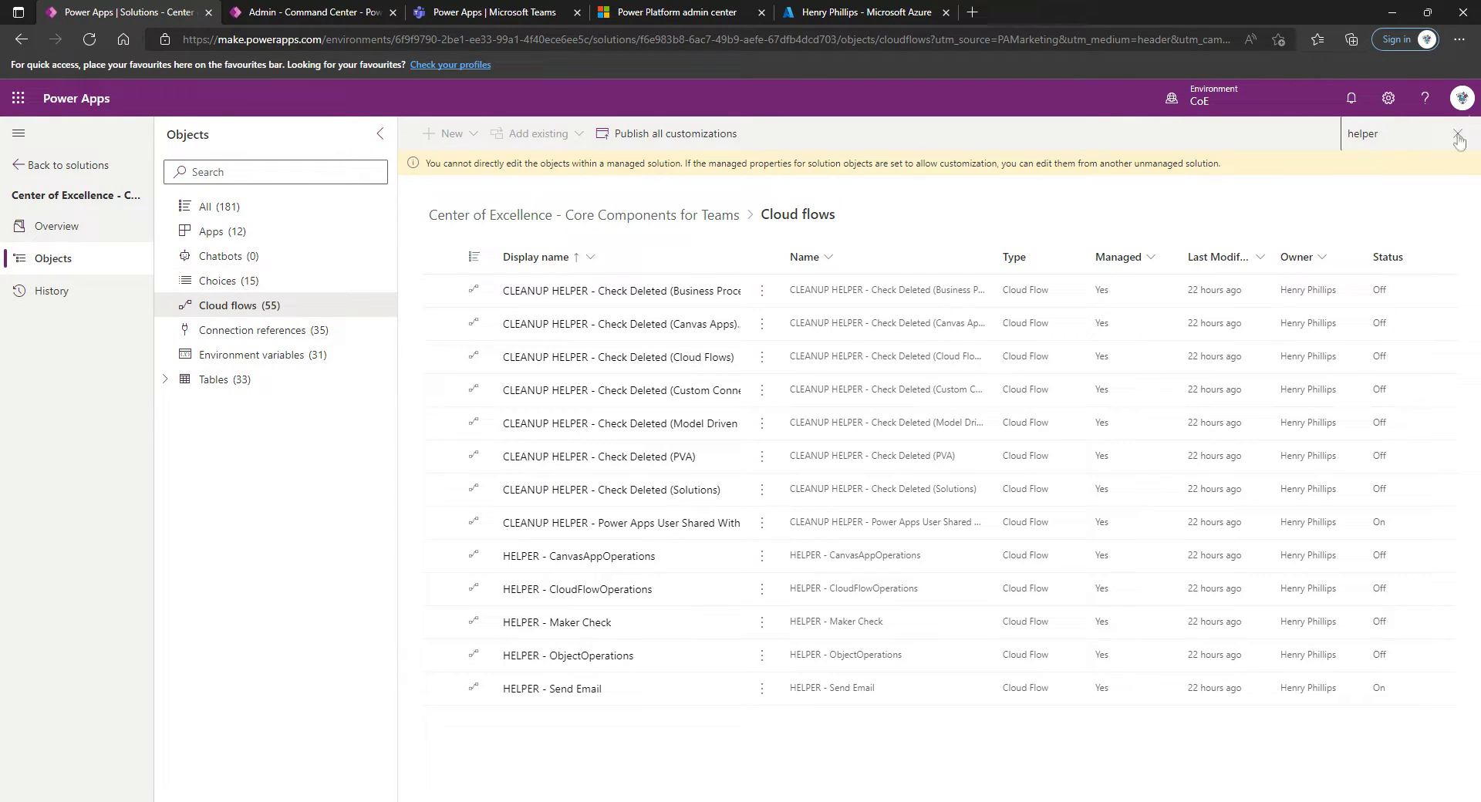
{"action": "key", "text": "Escape"}
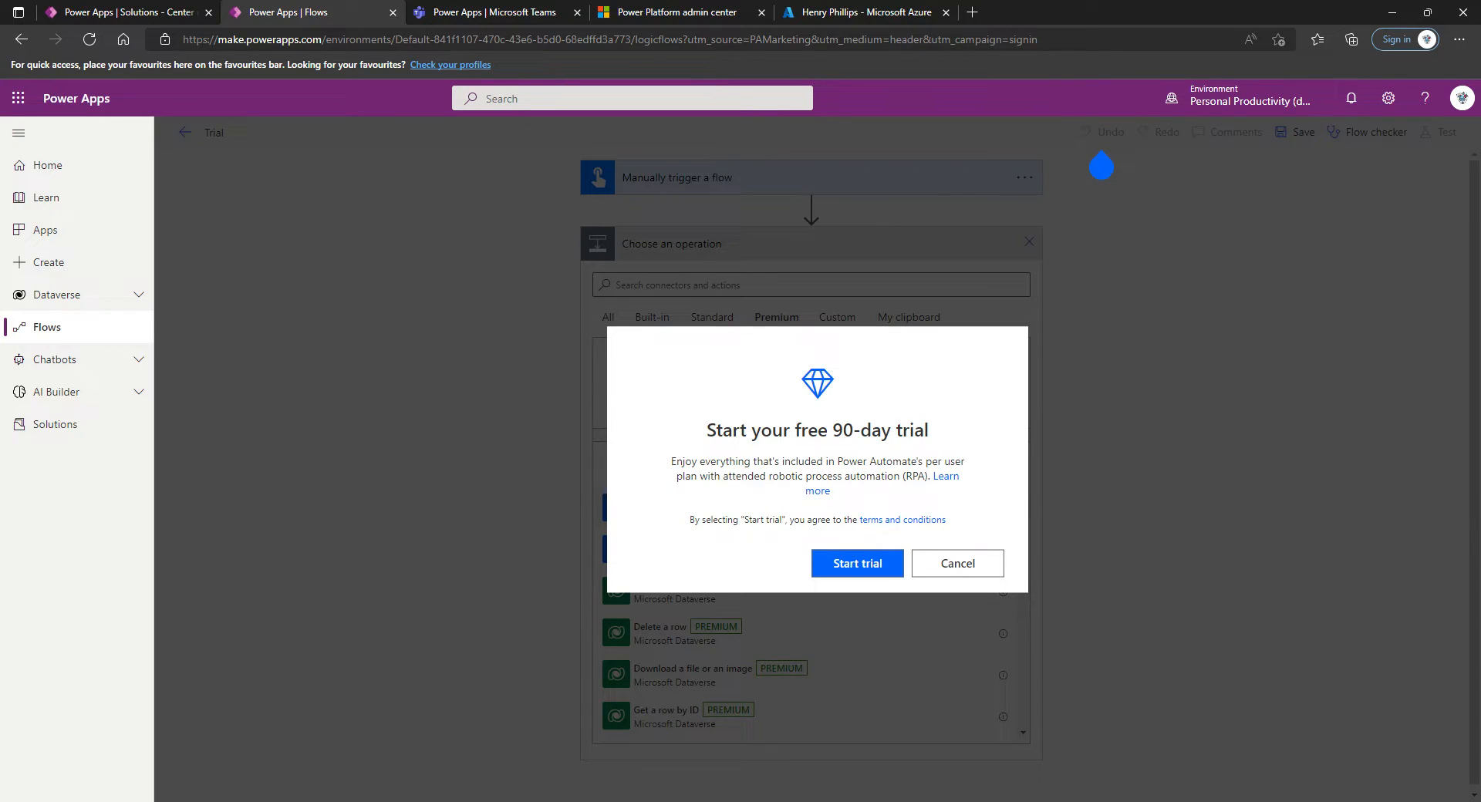
- Start the free 90-day Power Automate per user trial from the Trial flow and check the account's plans
{"action": "left_click", "coordinate": [863, 567]}
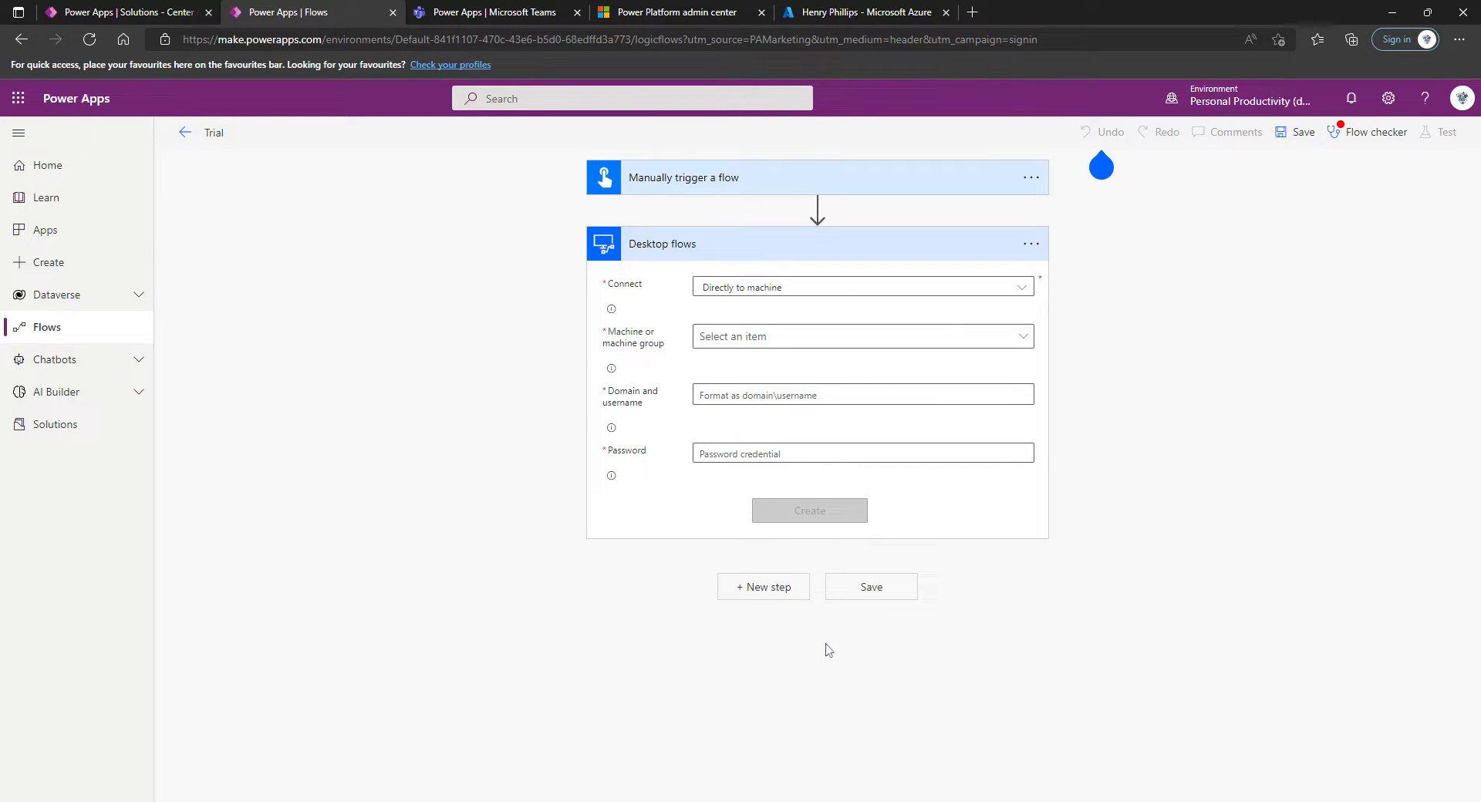
{"action": "left_click", "coordinate": [1425, 98]}
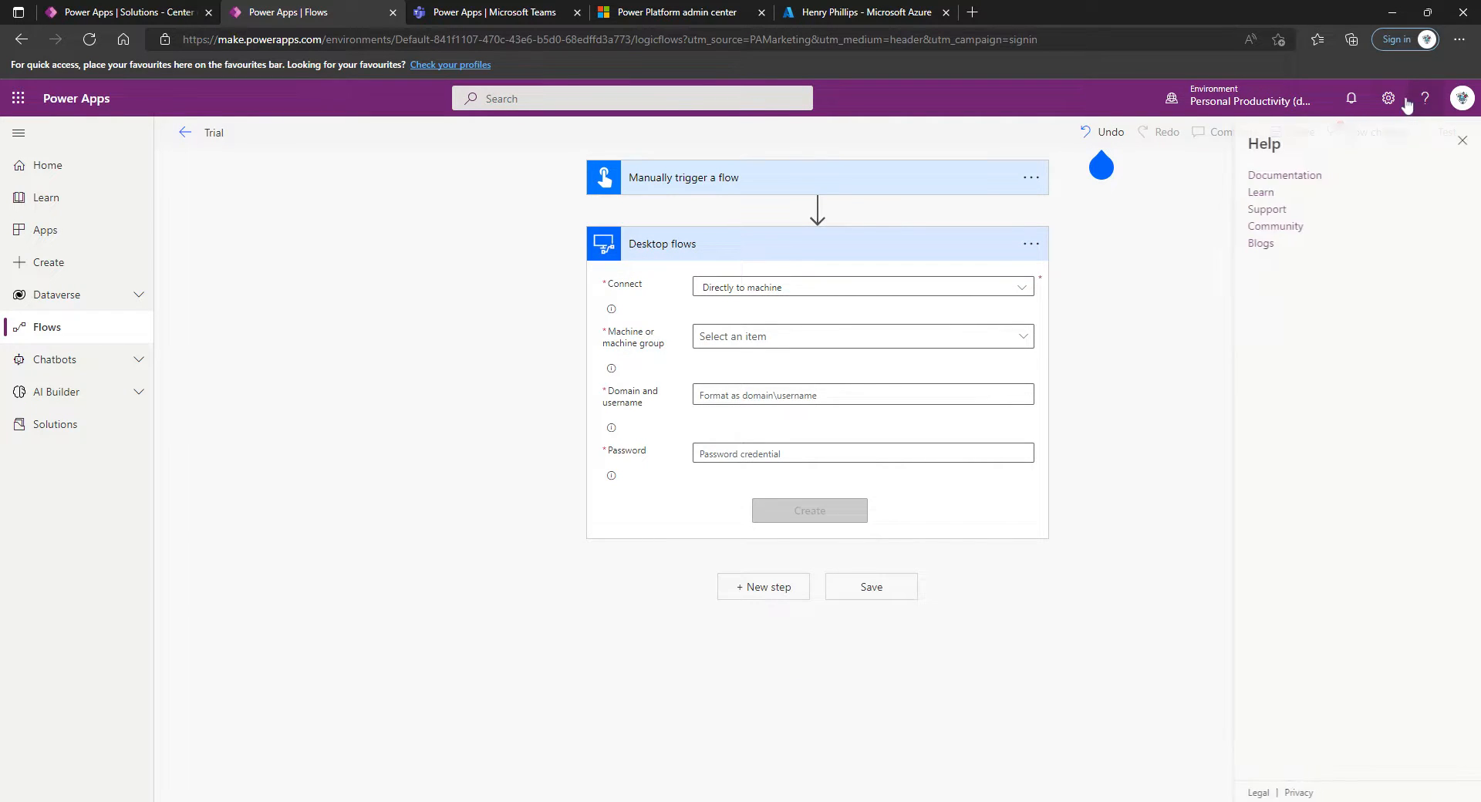
{"action": "left_click", "coordinate": [1389, 98]}
{"action": "left_click", "coordinate": [1274, 224]}
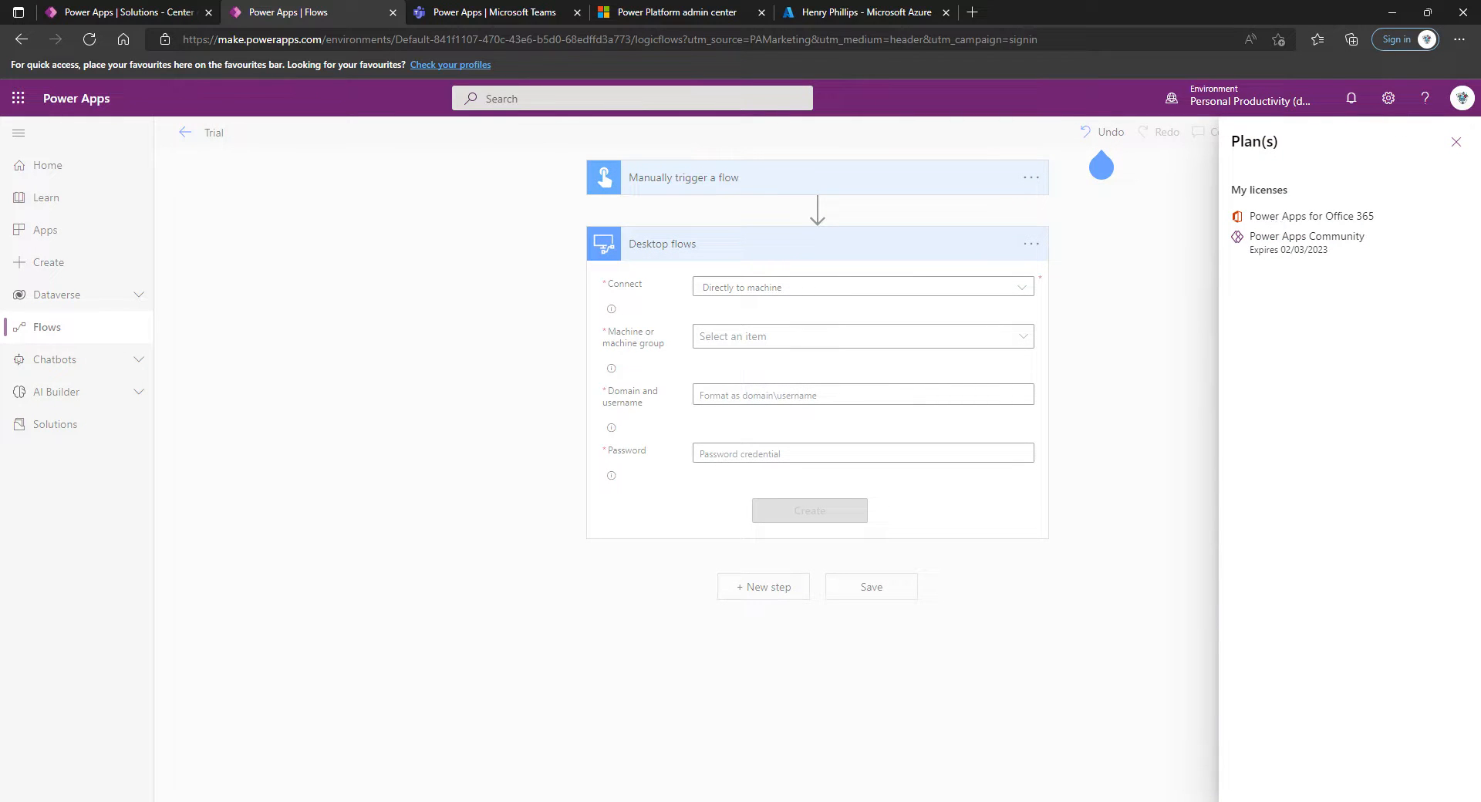
{"action": "left_click", "coordinate": [1457, 142]}
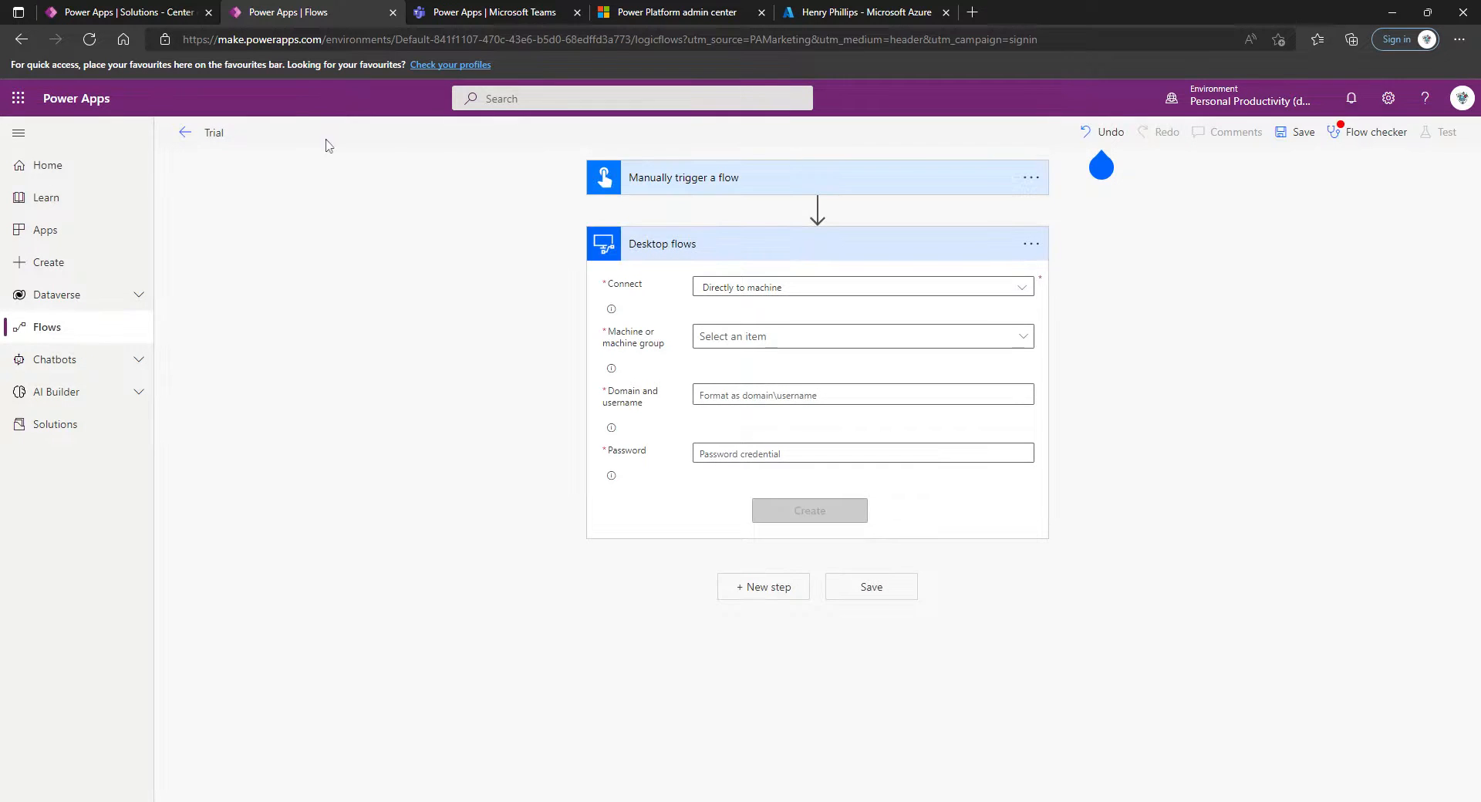
- Close the Trial flow's browser tab, return to the reloaded CoE solution and check the account's plans there
{"action": "left_click", "coordinate": [392, 13]}
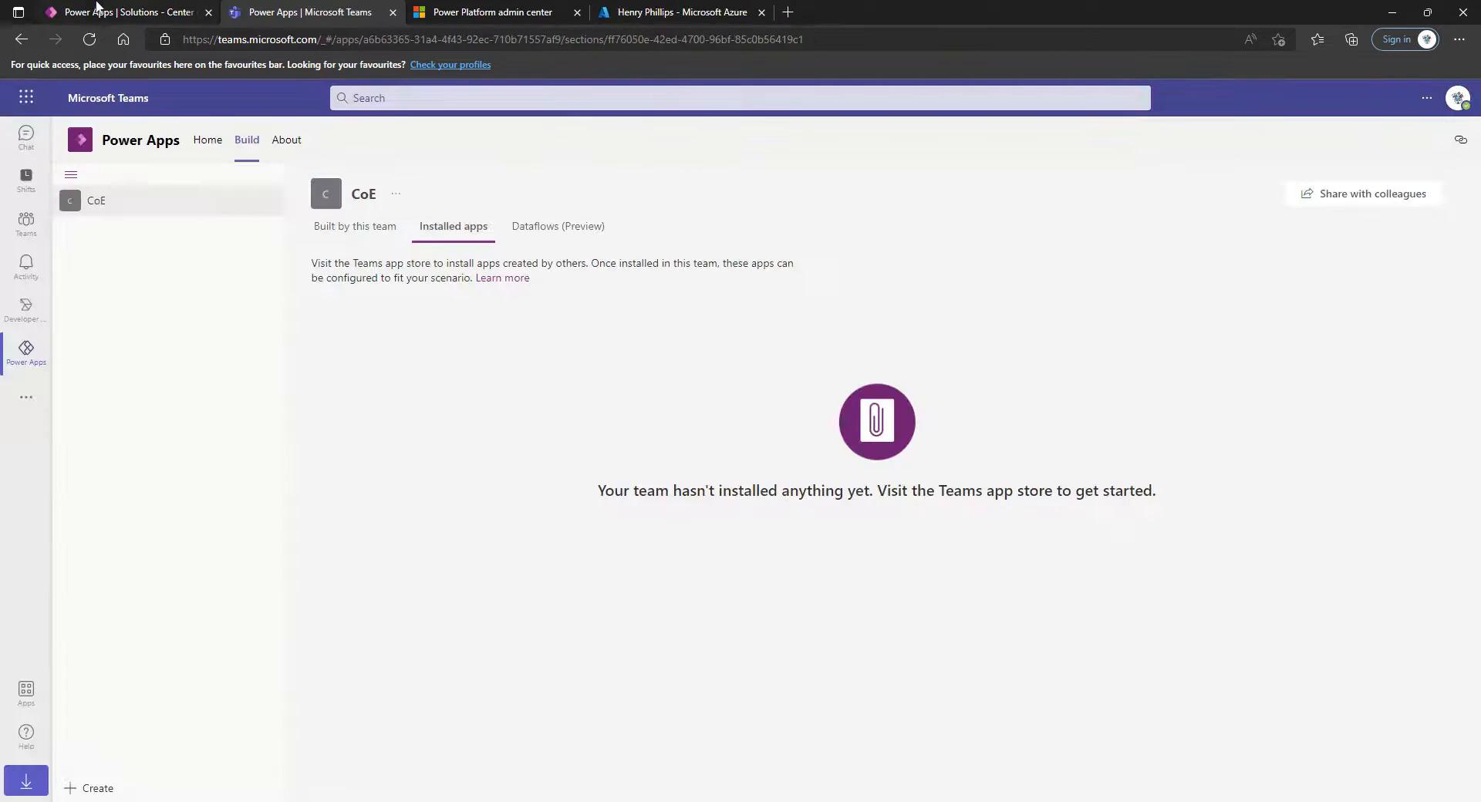
{"action": "left_click", "coordinate": [108, 13]}
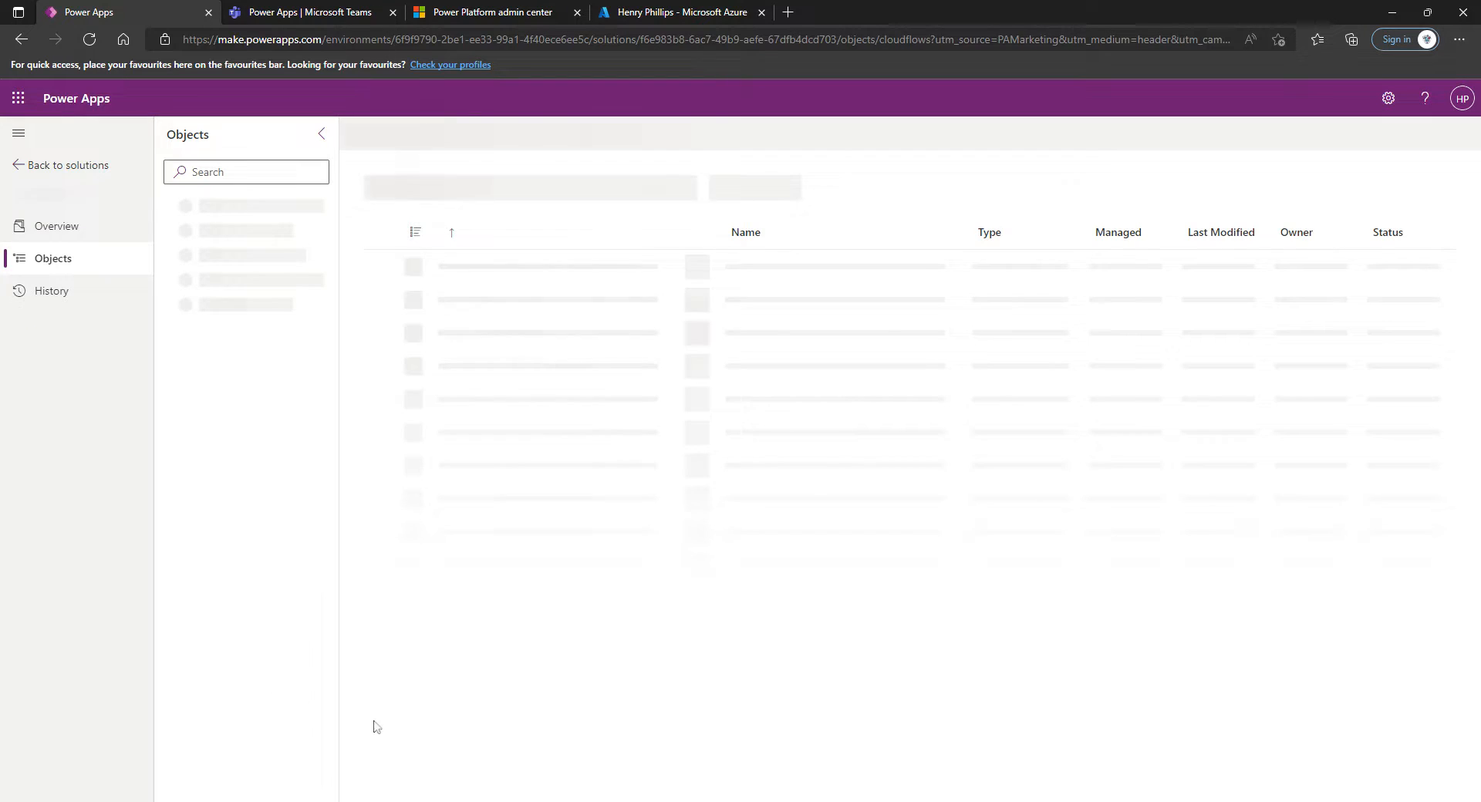
{"action": "left_click", "coordinate": [1388, 99]}
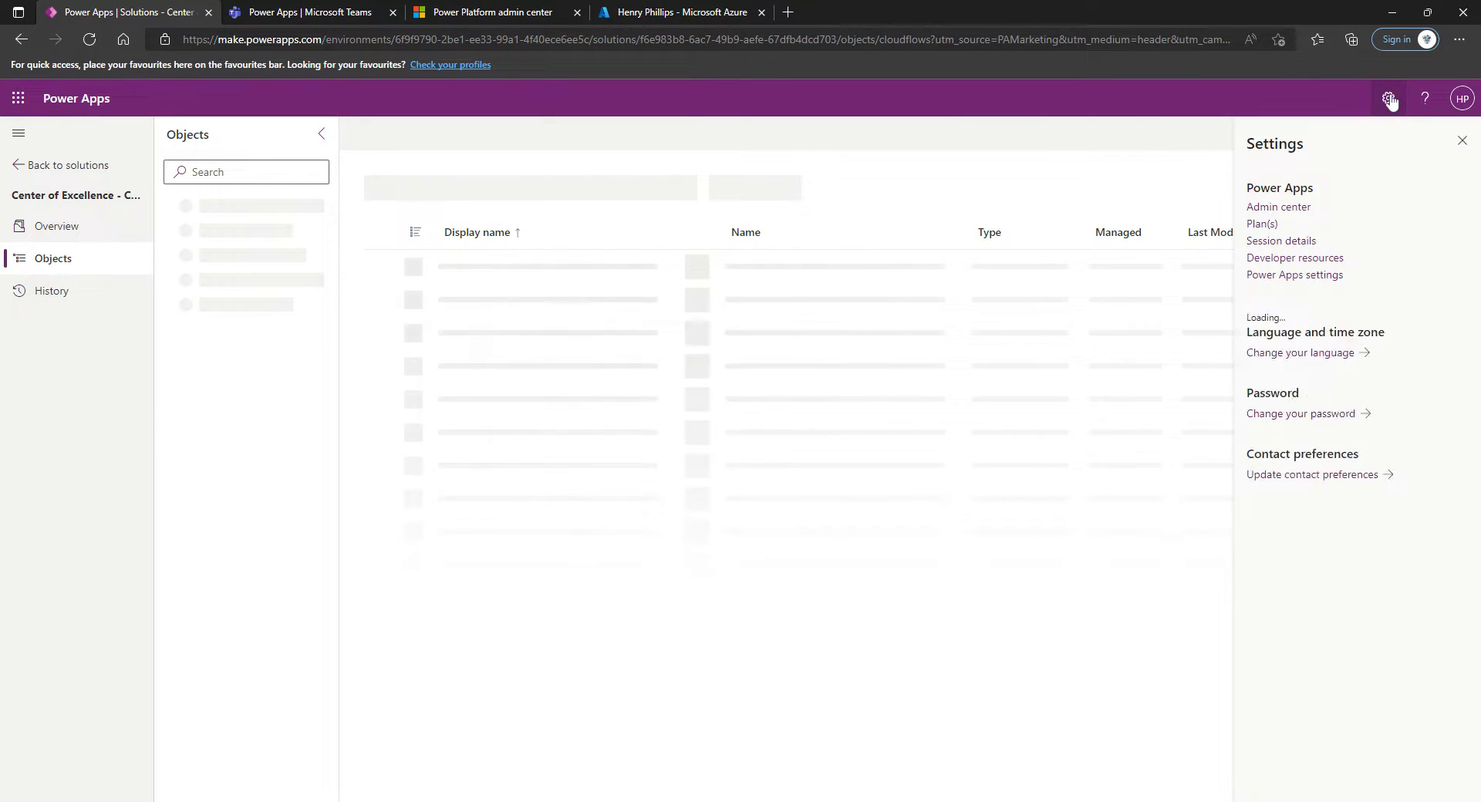
{"action": "left_click", "coordinate": [1270, 226]}
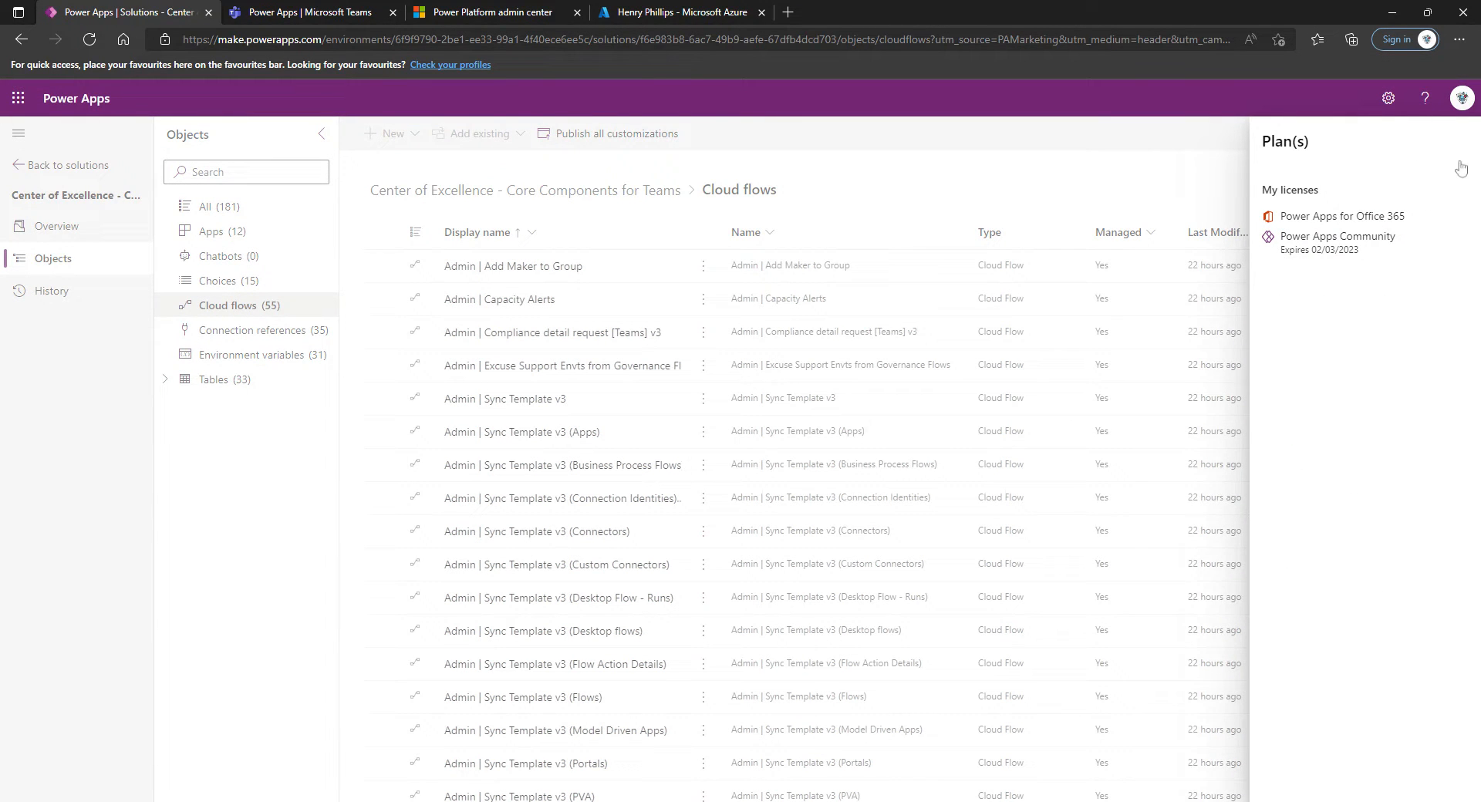
{"action": "left_click", "coordinate": [1456, 141]}
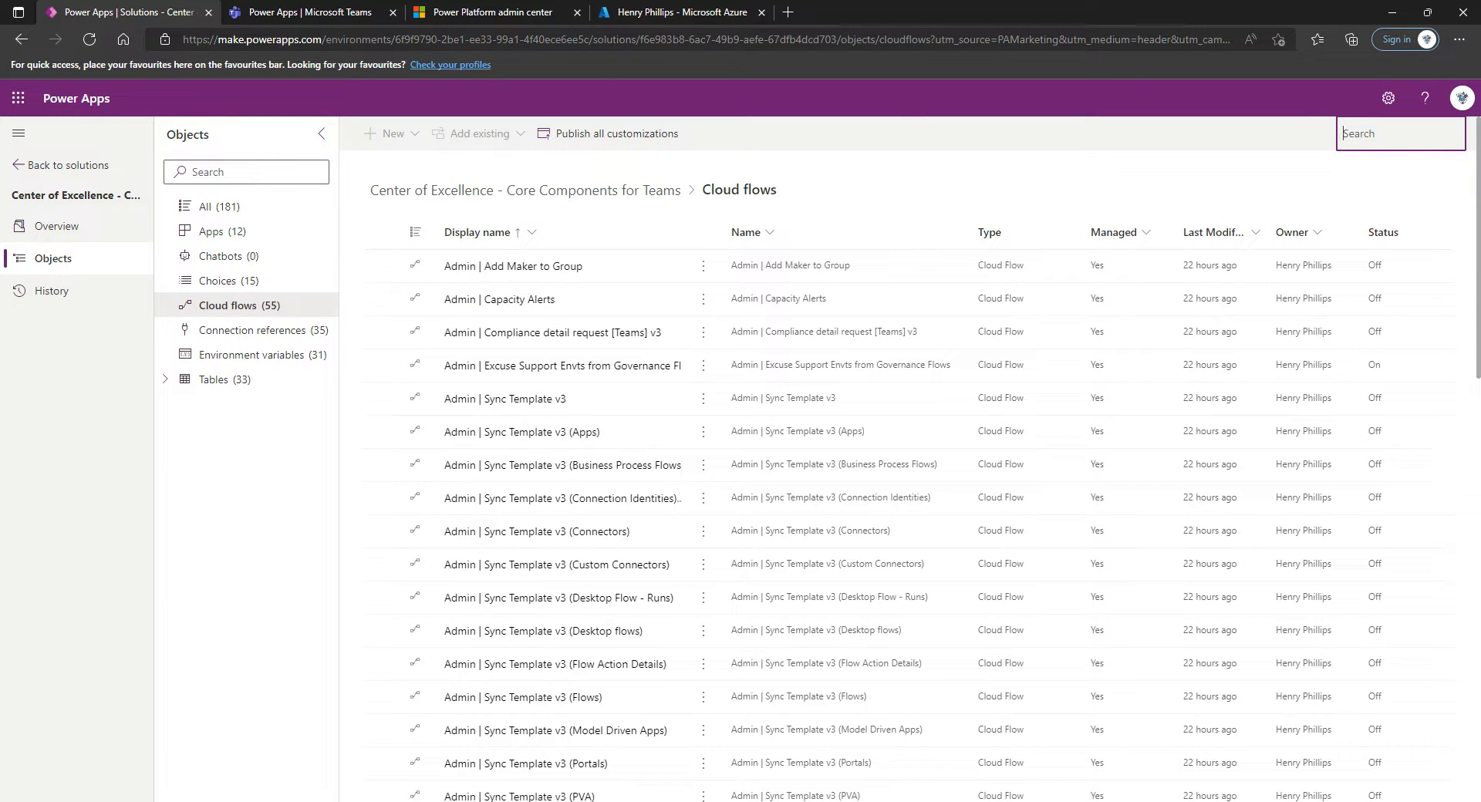
- Filter the solution's cloud flows by "helper" and turn on the HELPER - Maker Check flow
{"action": "type", "text": "helper"}
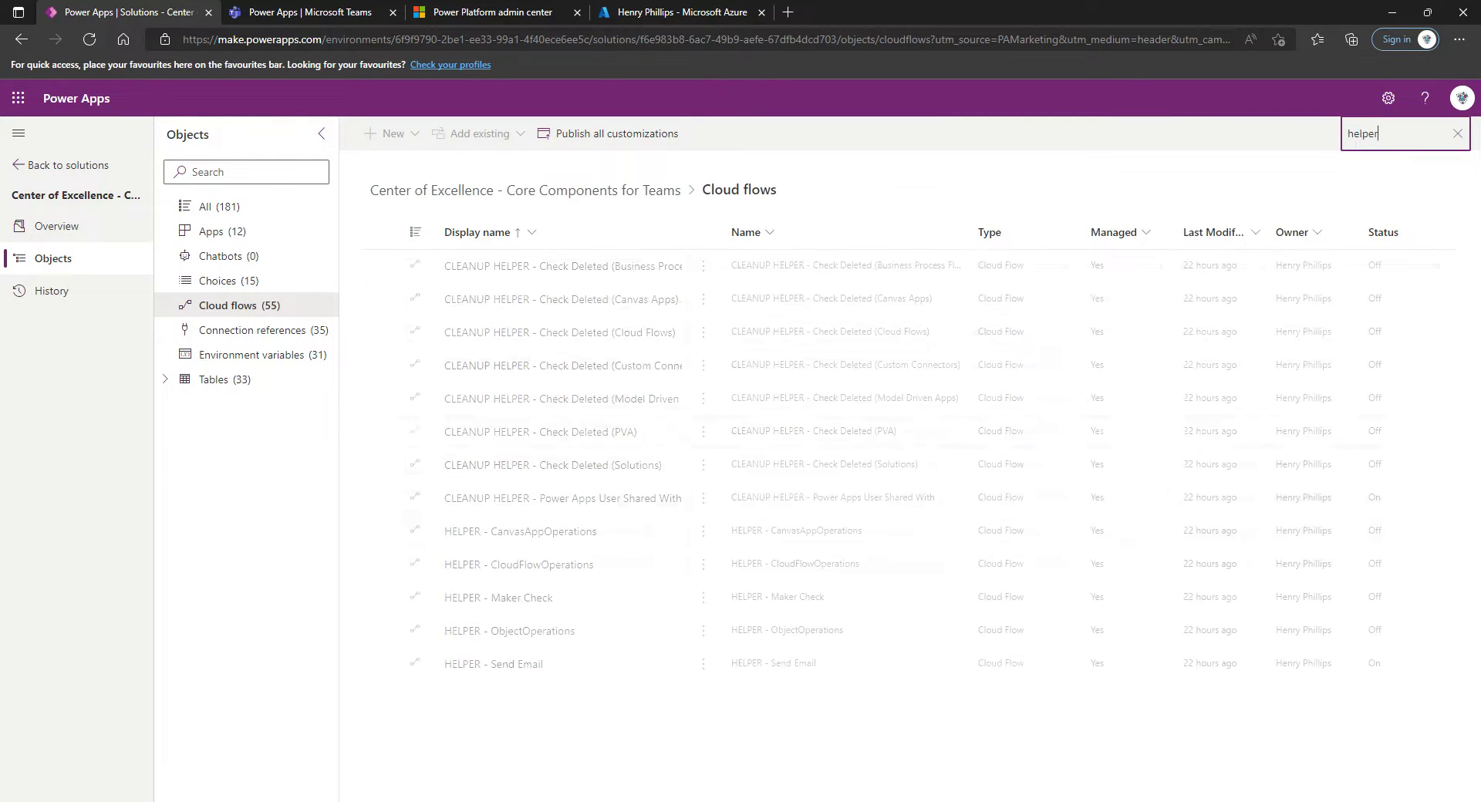
{"action": "left_click", "coordinate": [383, 599]}
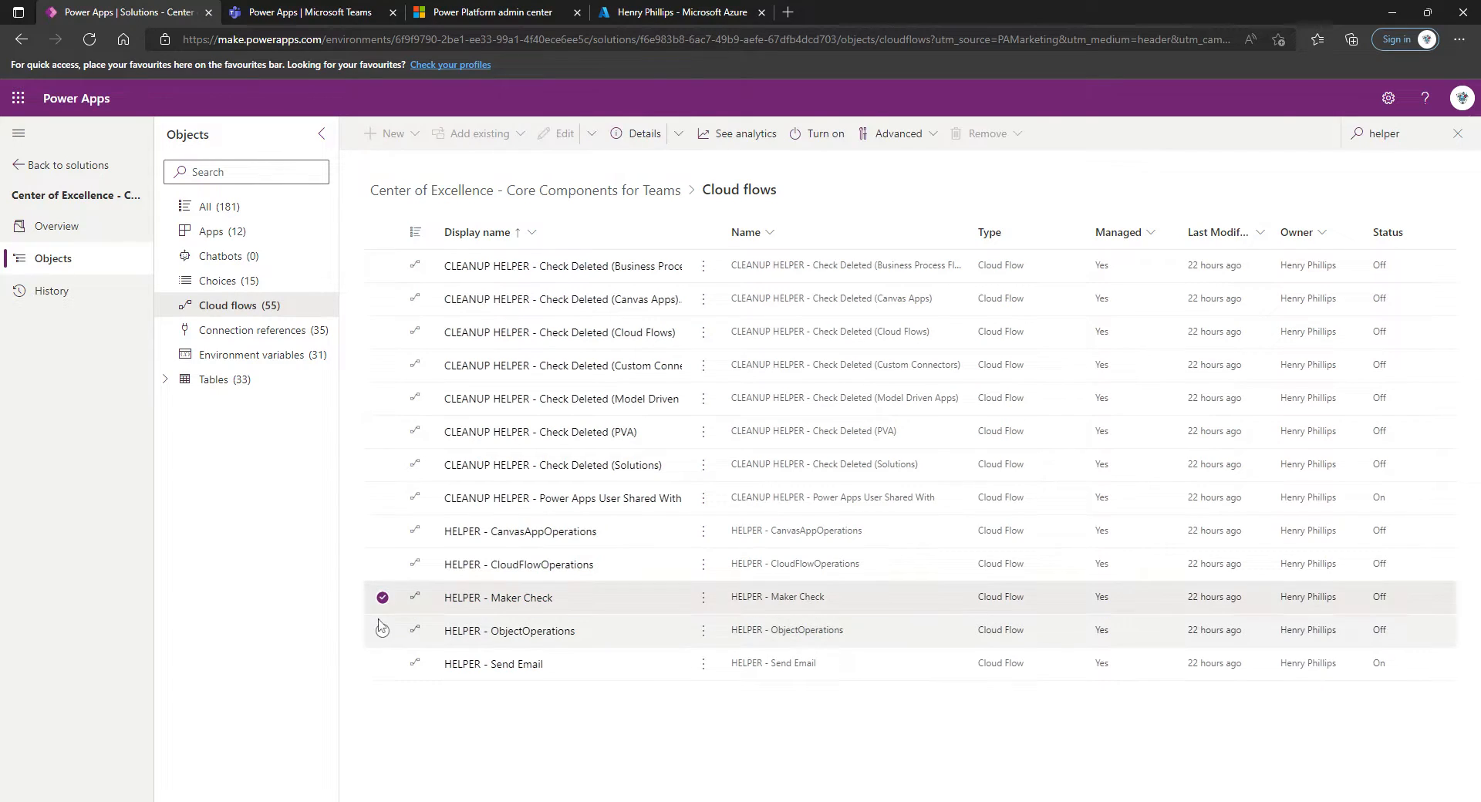
{"action": "left_click", "coordinate": [819, 134]}
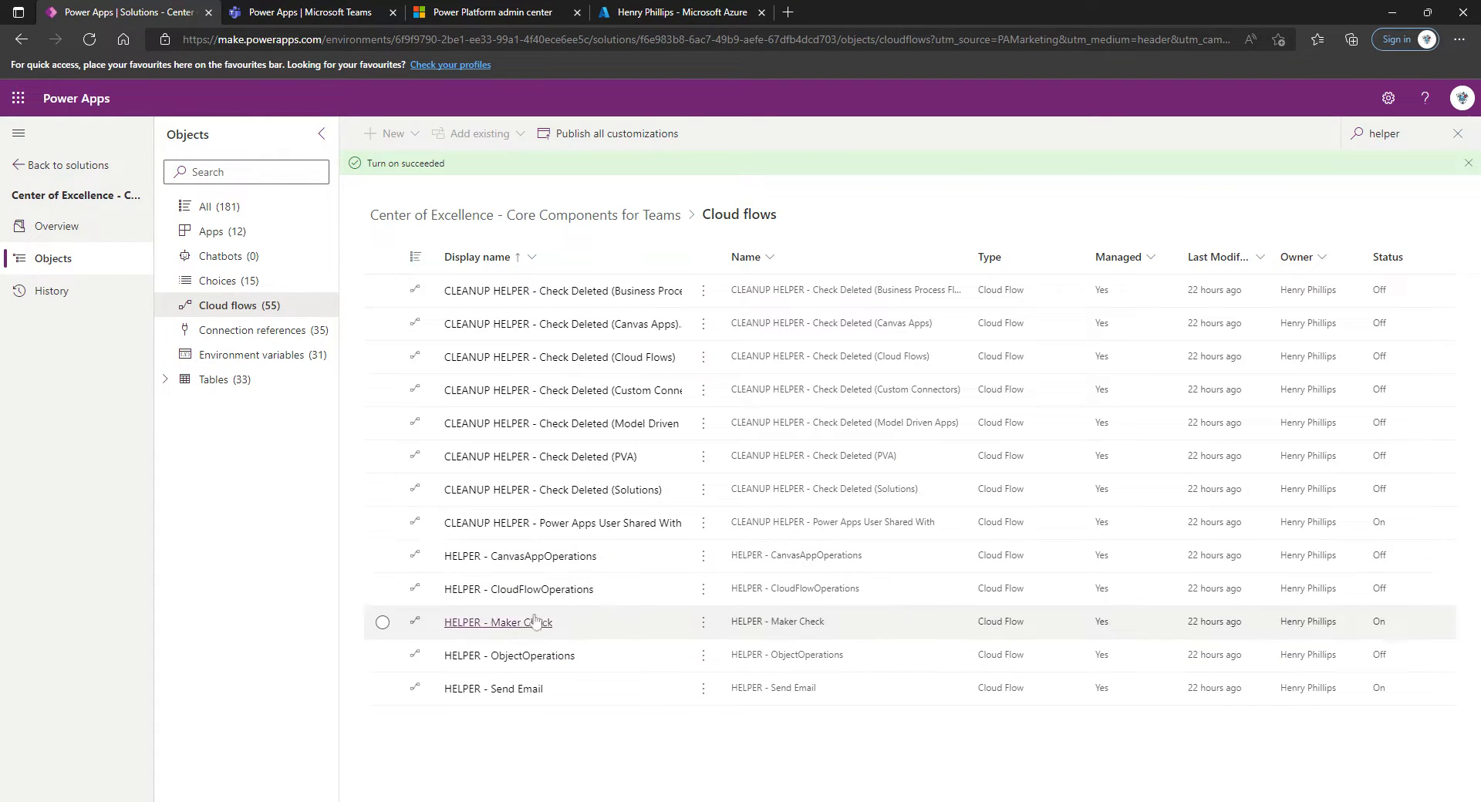
- Turn on the HELPER - CloudFlowOperations flow and turn it off again
{"action": "left_click", "coordinate": [383, 590]}
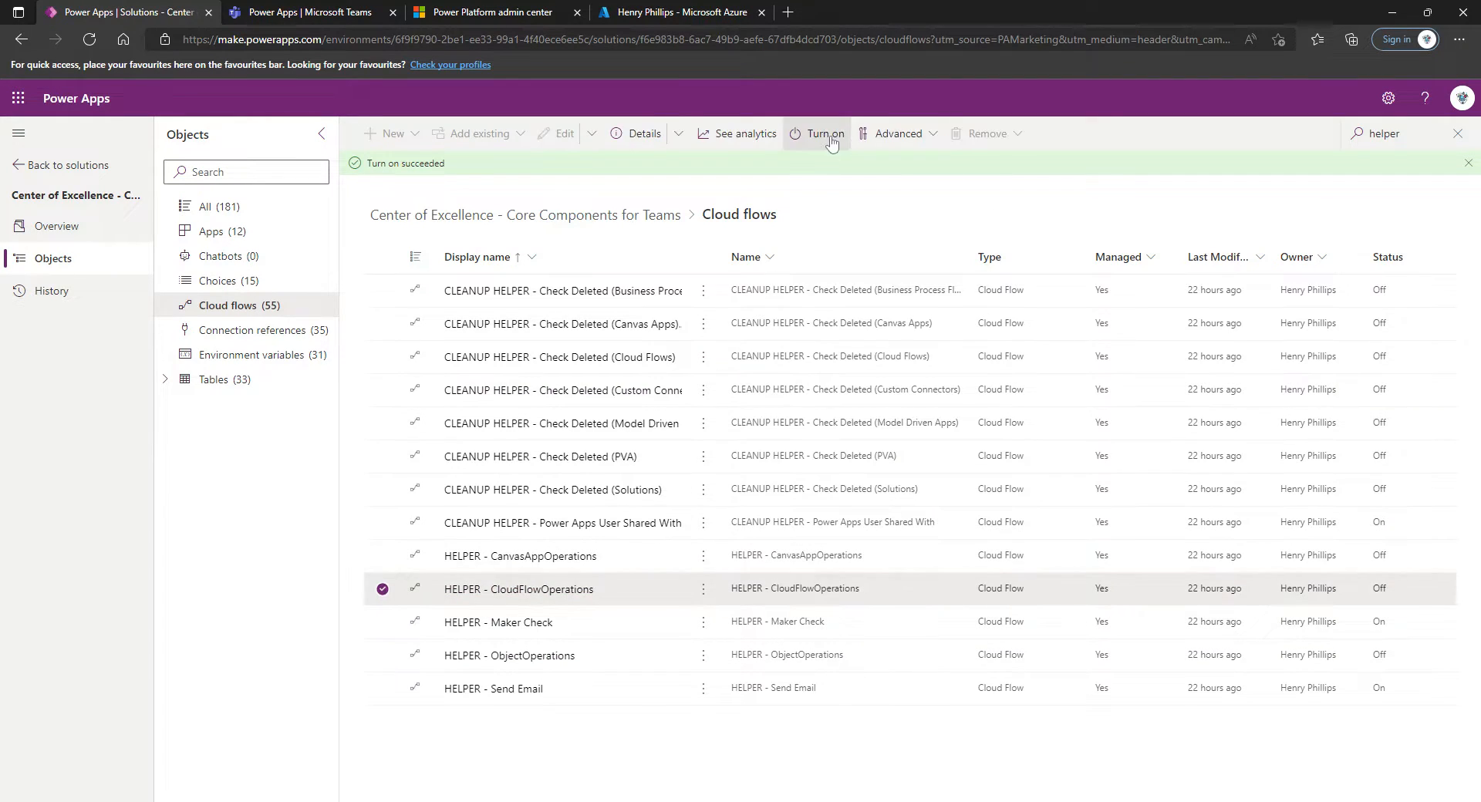
{"action": "left_click", "coordinate": [831, 141]}
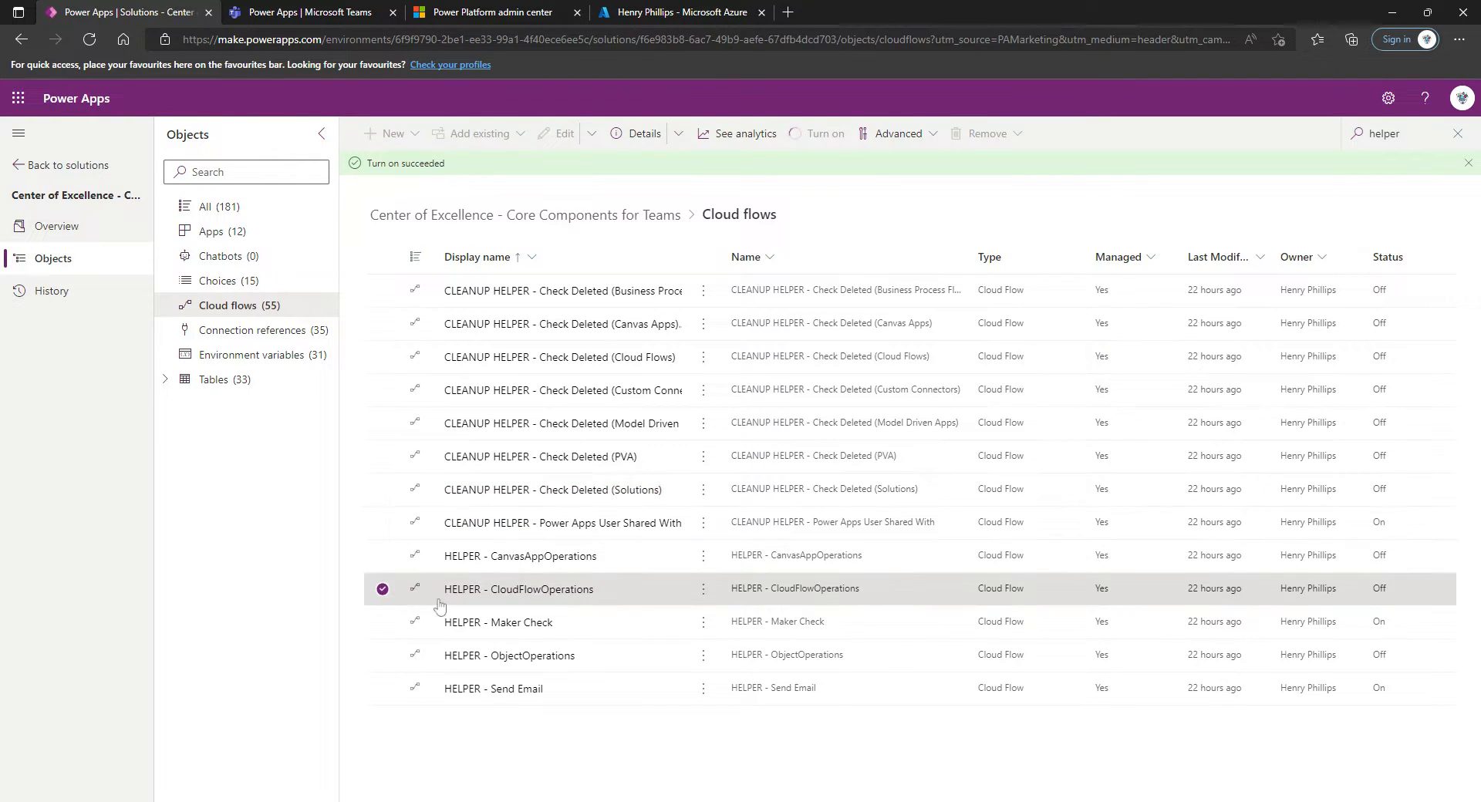
{"action": "left_click", "coordinate": [383, 556]}
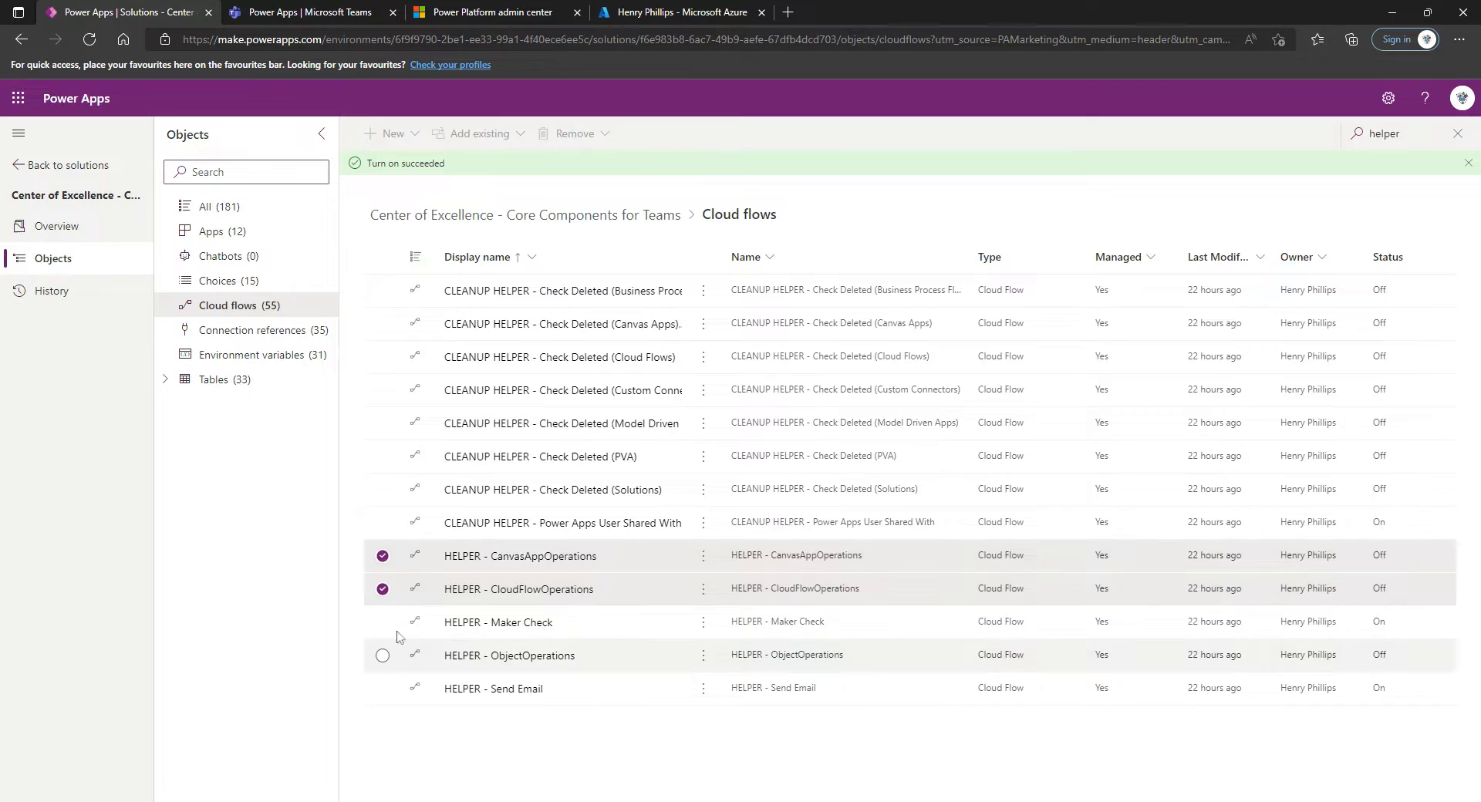
{"action": "left_click", "coordinate": [383, 581]}
{"action": "left_click", "coordinate": [813, 139]}
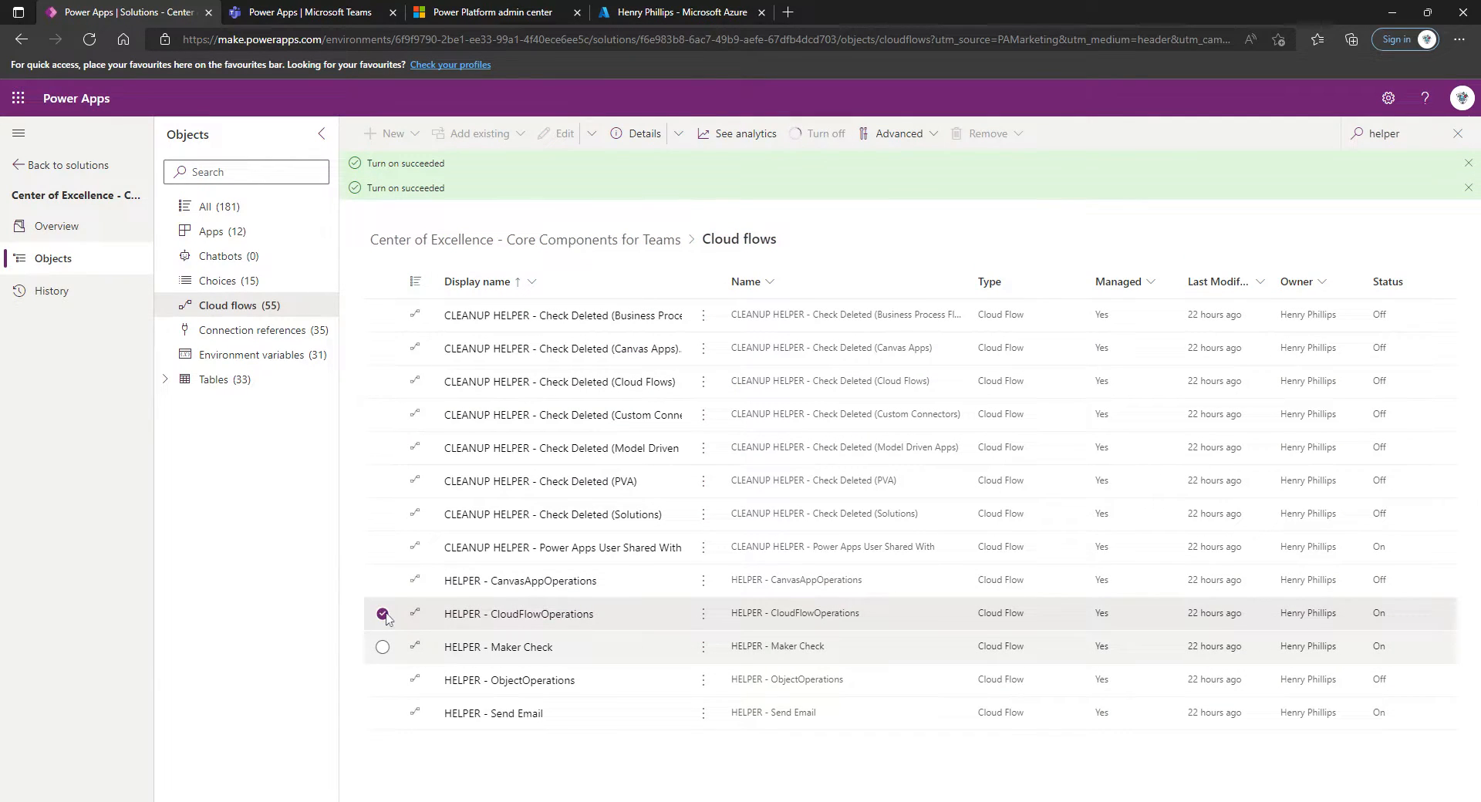
{"action": "left_click", "coordinate": [383, 639]}
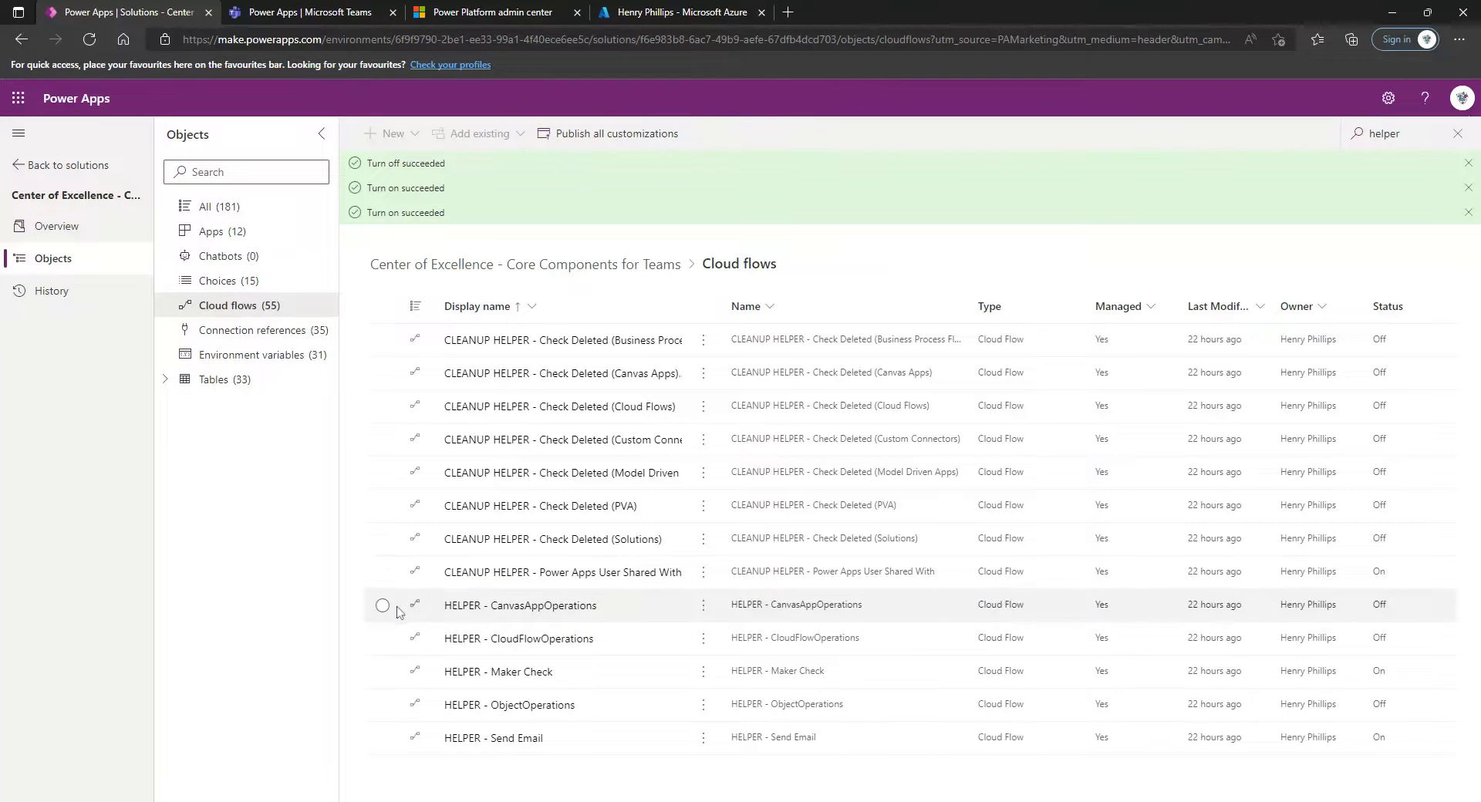
- Try to turn on the HELPER - ObjectOperations flow by itself and clear its selection
{"action": "left_click", "coordinate": [399, 706]}
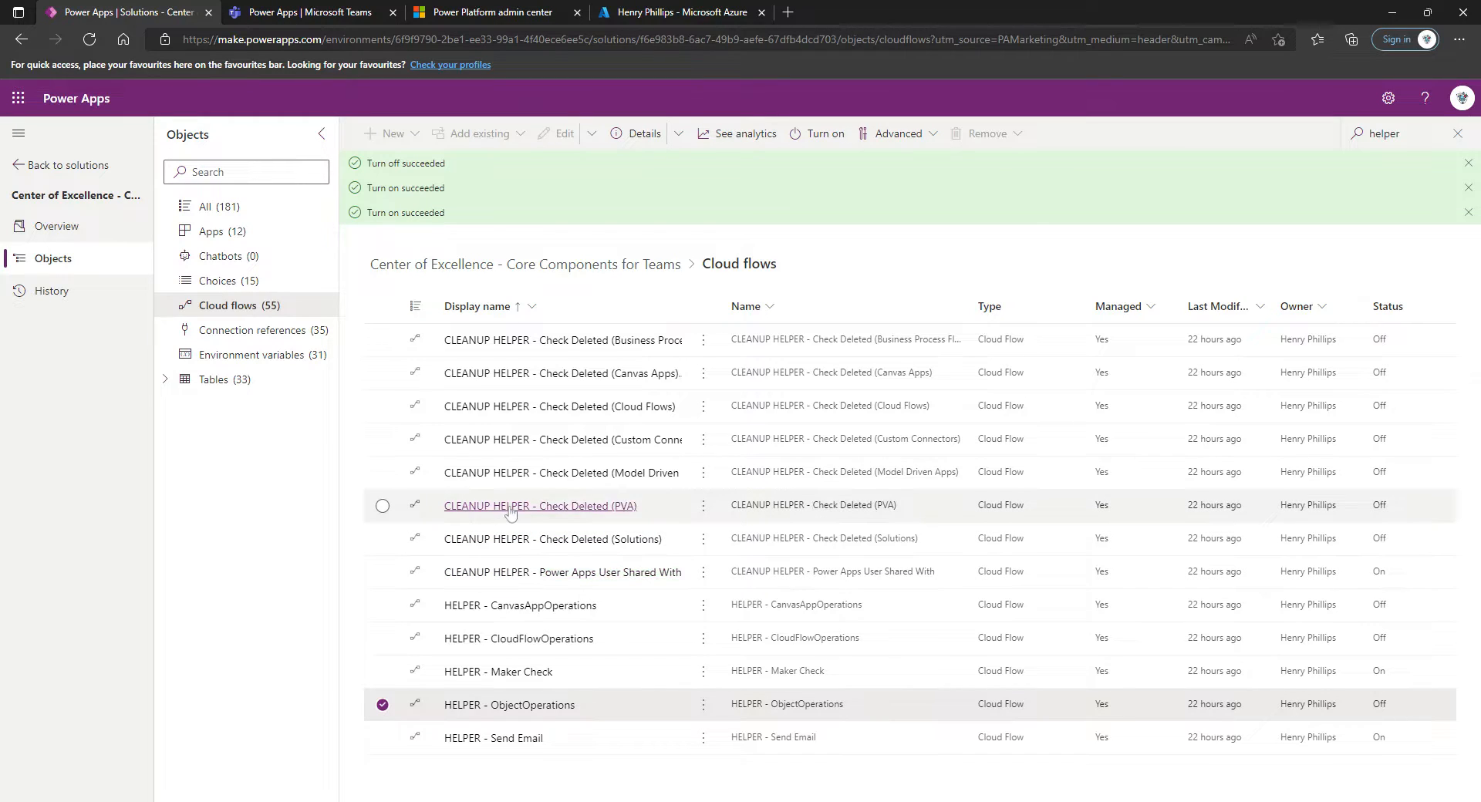
{"action": "left_click", "coordinate": [382, 341]}
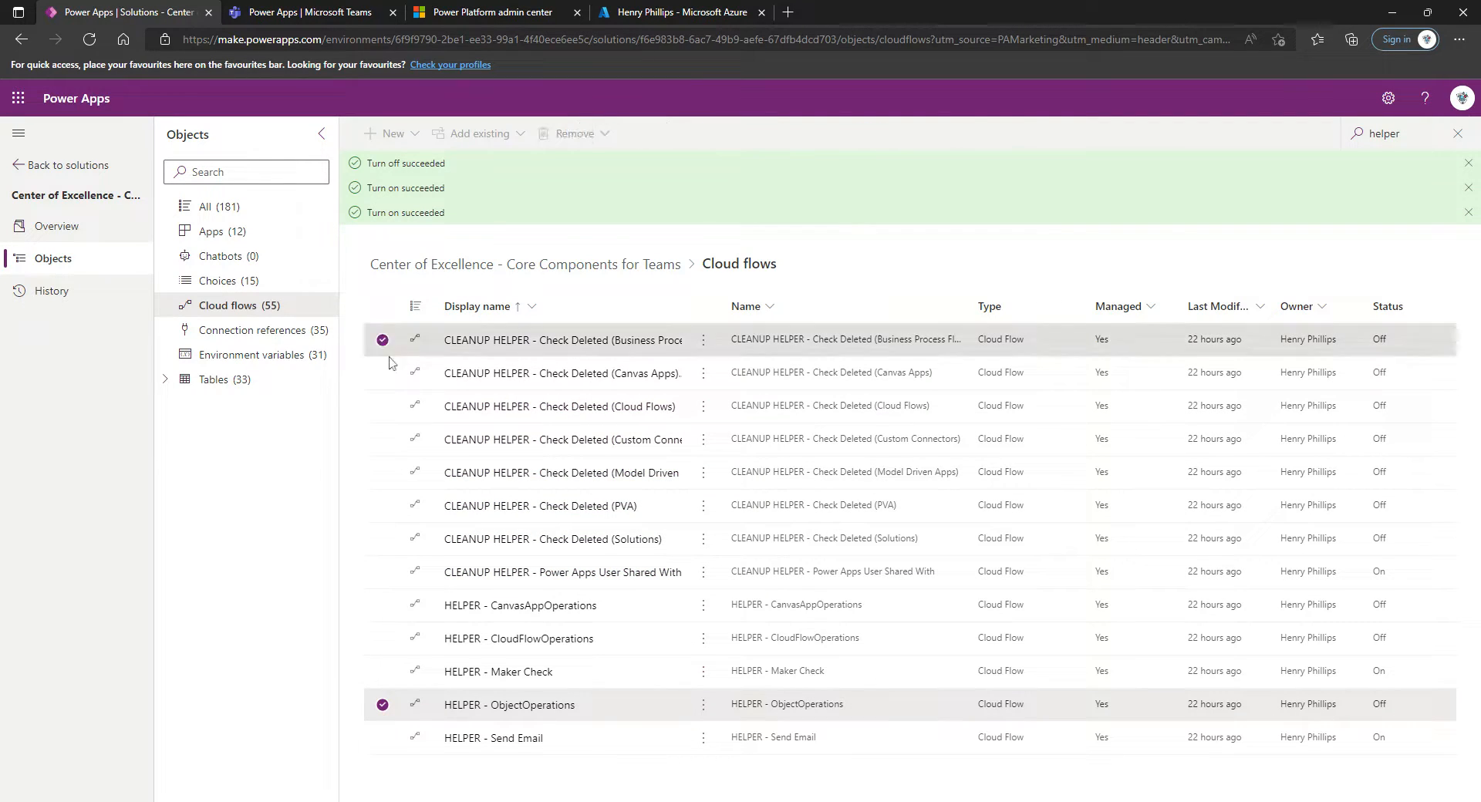
{"action": "left_click", "coordinate": [383, 374]}
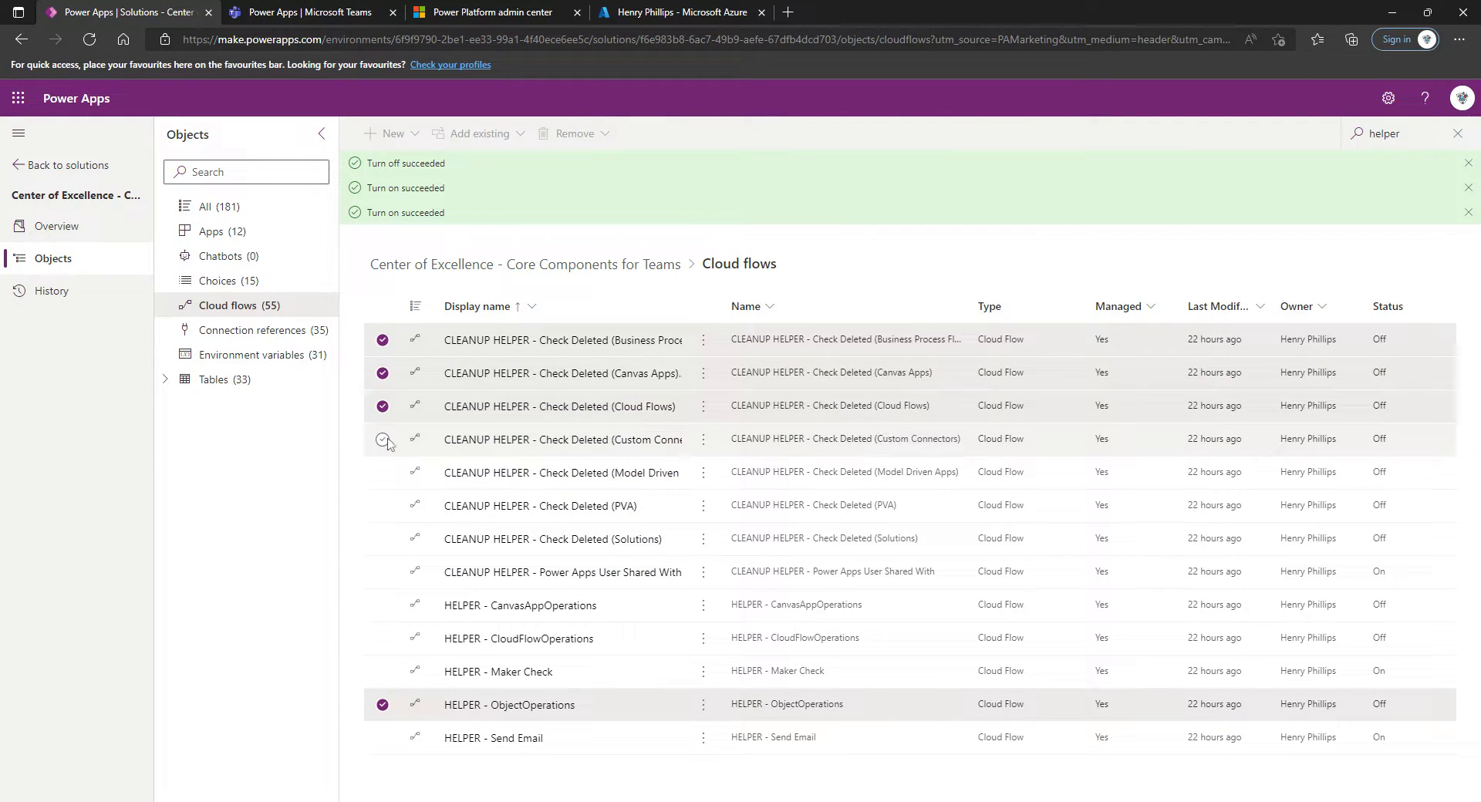
{"action": "left_click", "coordinate": [382, 374]}
{"action": "left_click", "coordinate": [383, 340]}
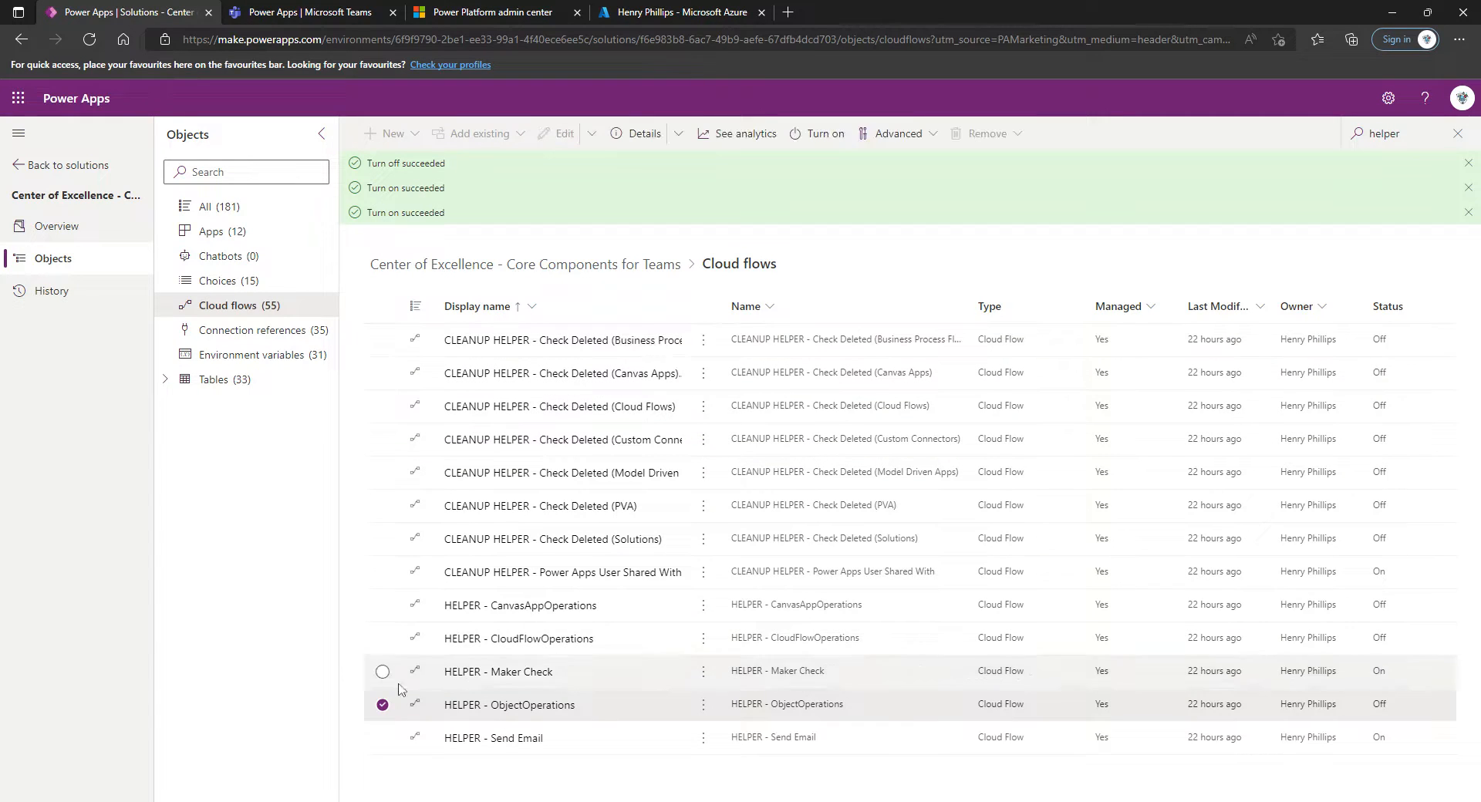
{"action": "left_click", "coordinate": [800, 137]}
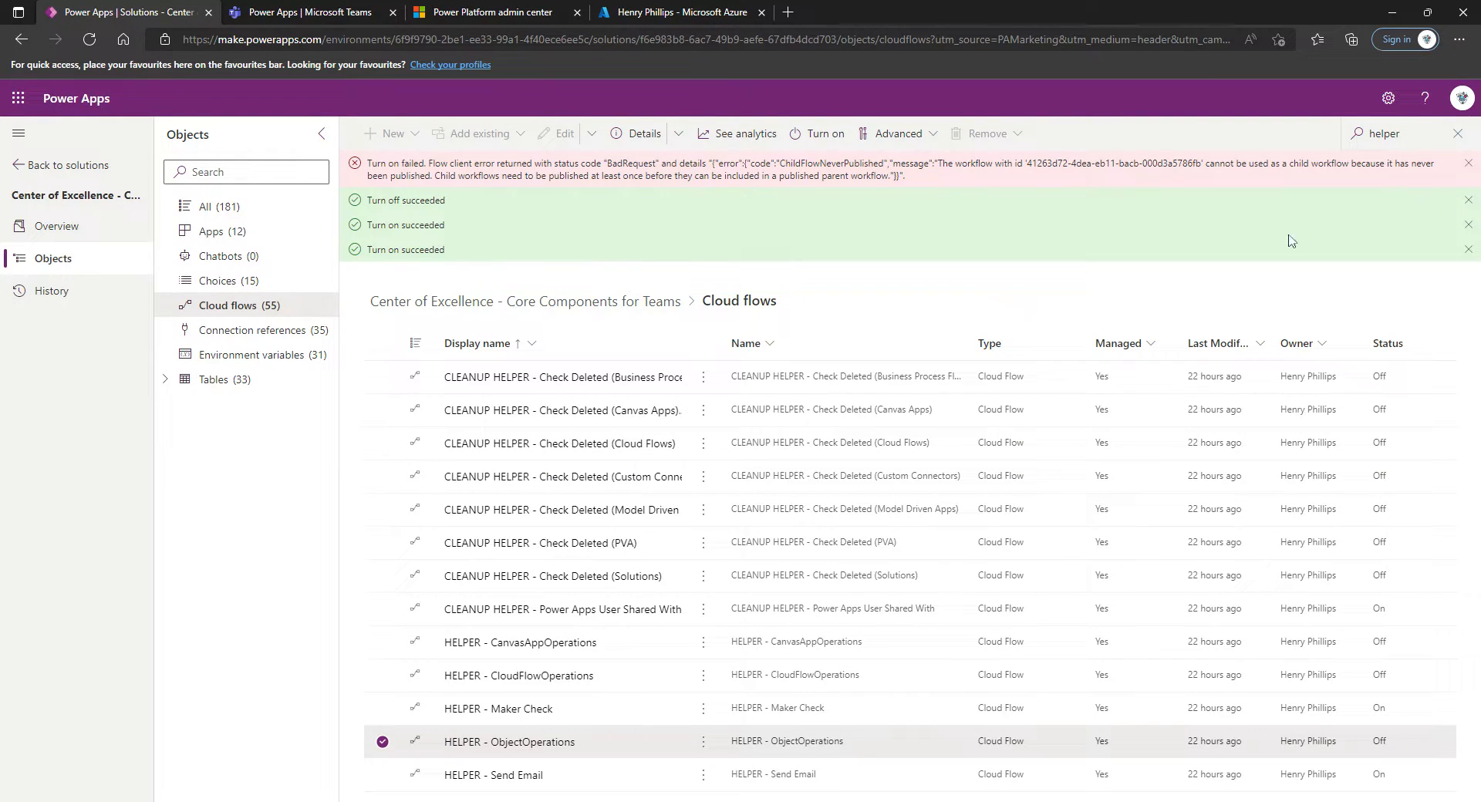
{"action": "left_click", "coordinate": [382, 742]}
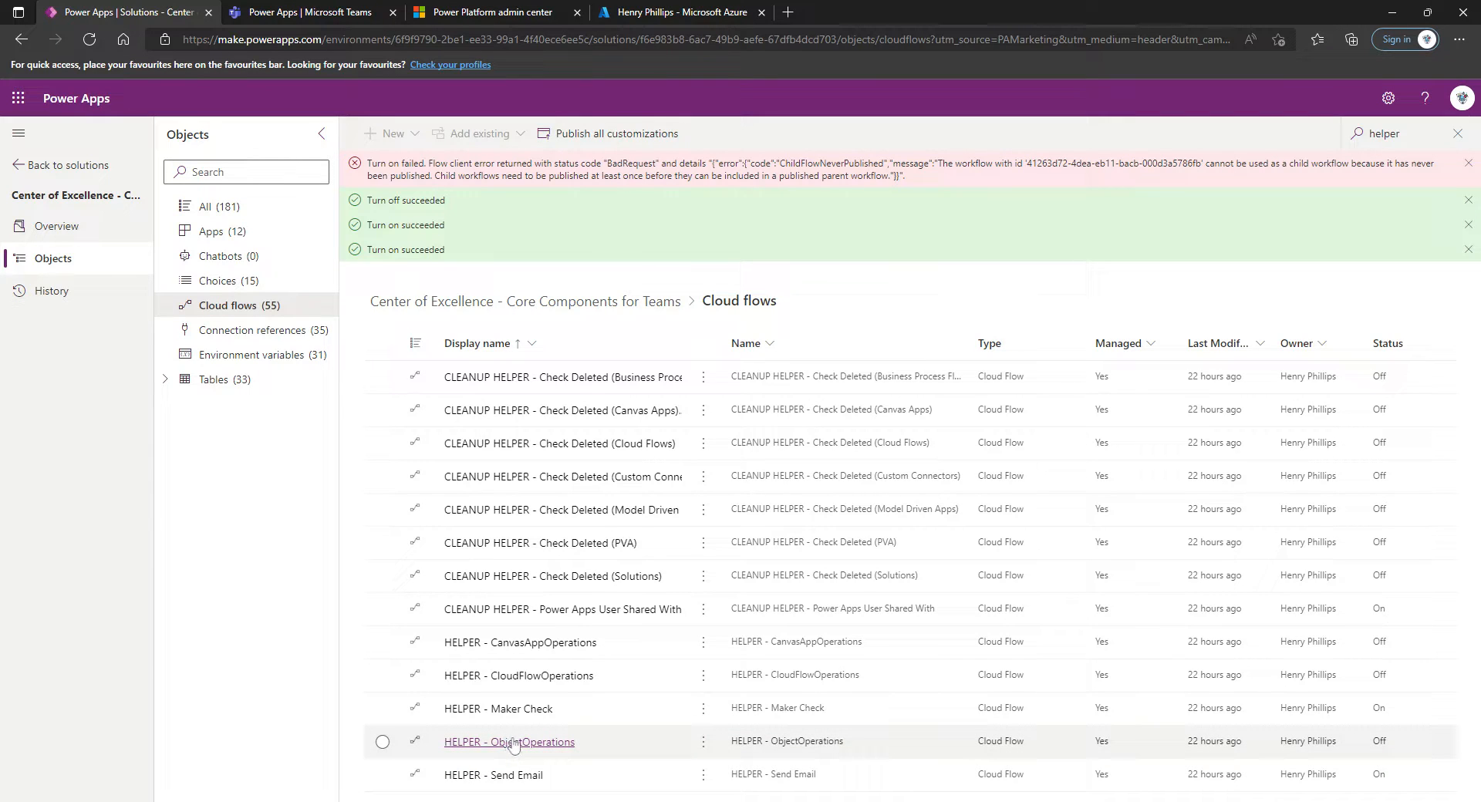
- Open the HELPER - ObjectOperations flow, try turning it on from its details page and open it for editing
{"action": "left_click", "coordinate": [514, 742]}
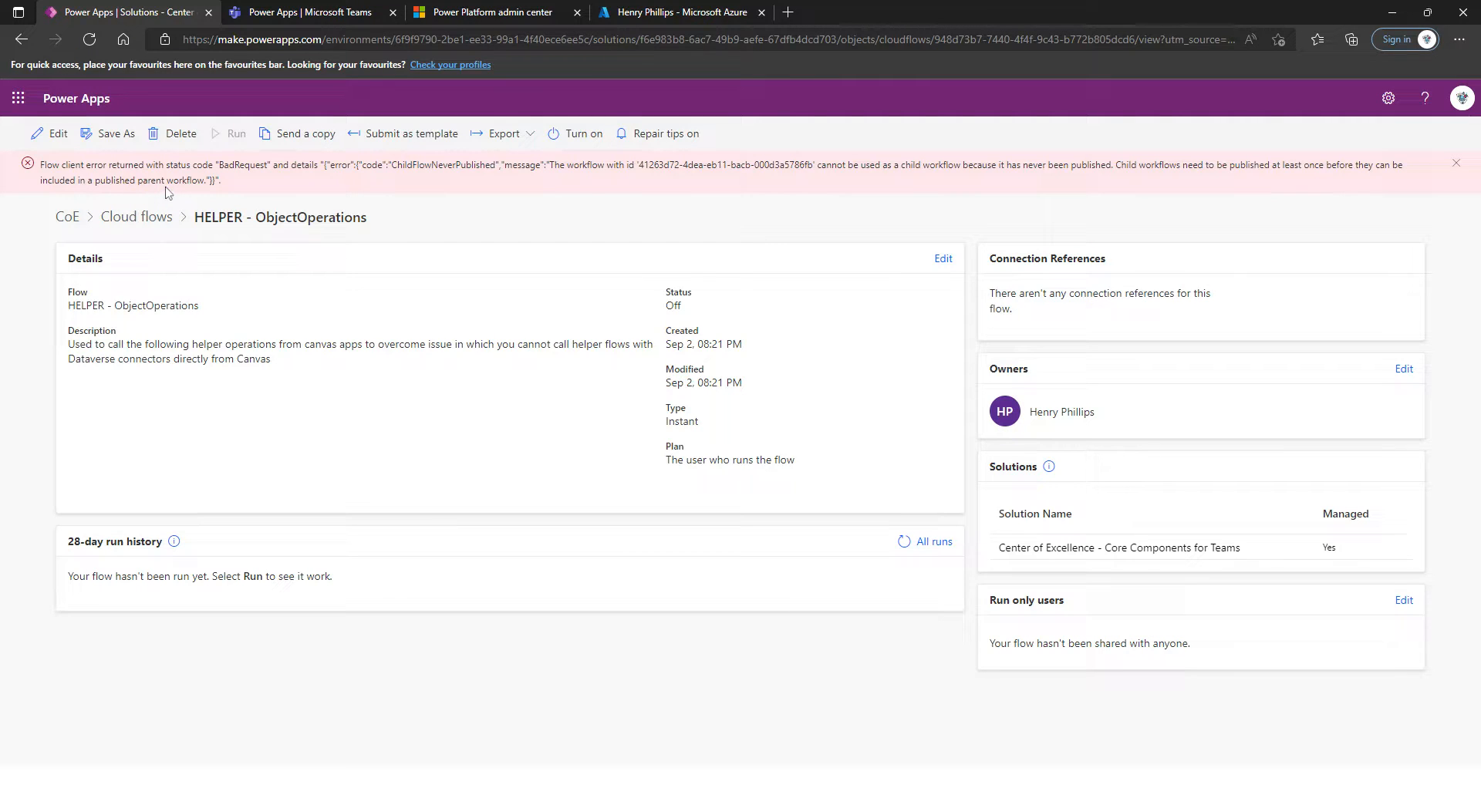
{"action": "left_click", "coordinate": [49, 134]}
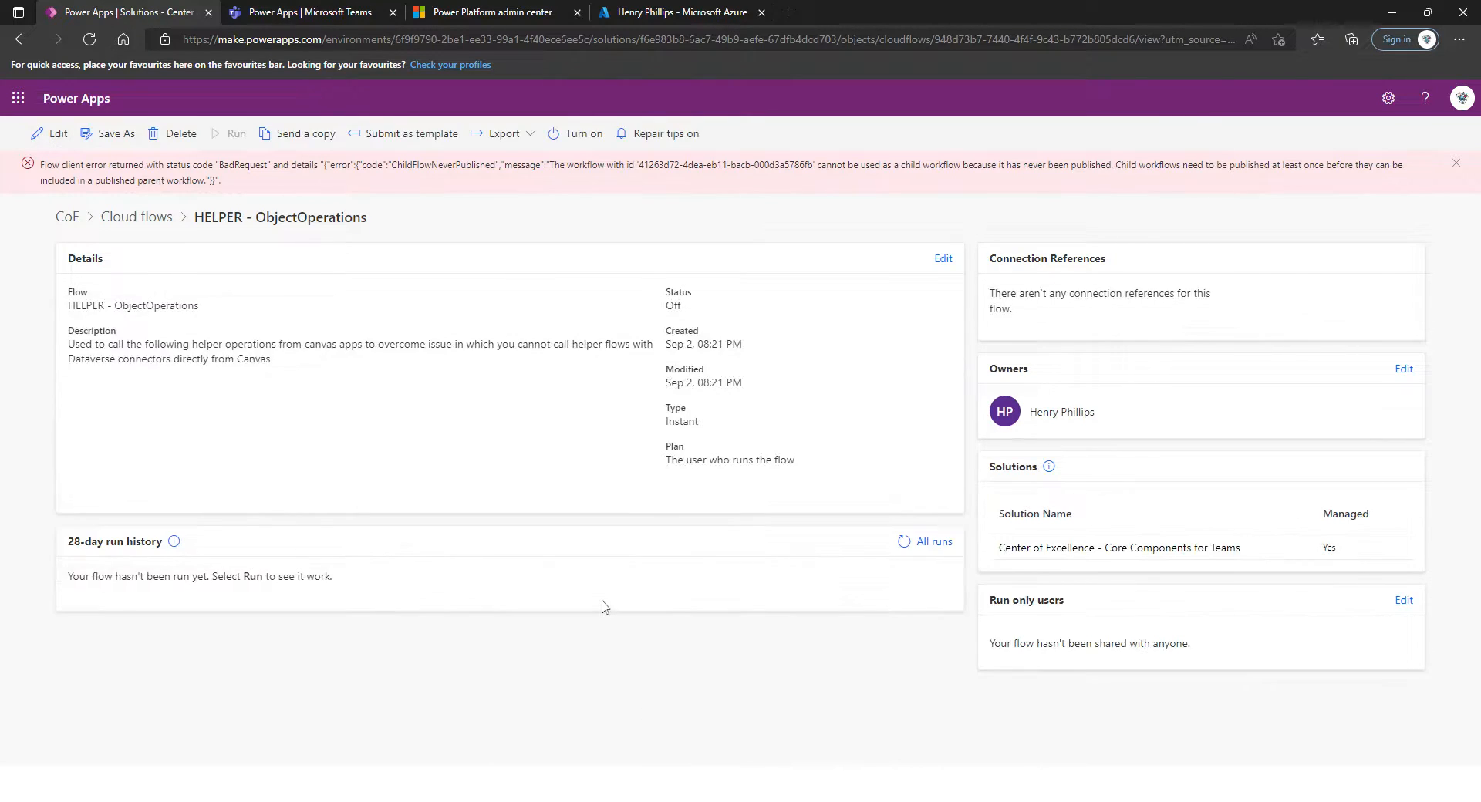